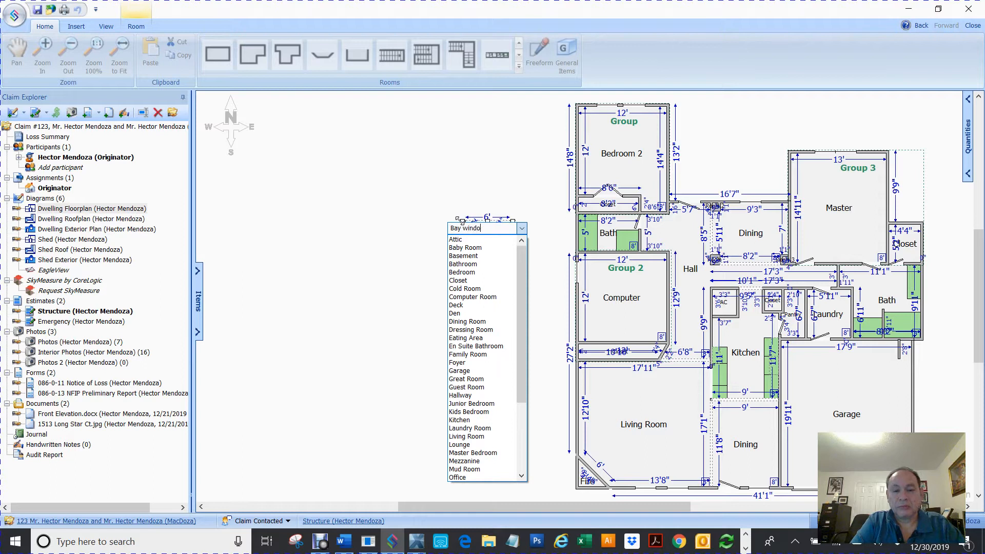
Name the new bay-shaped room Bay window and rotate it 90° so its open side faces the house.
key(Return)
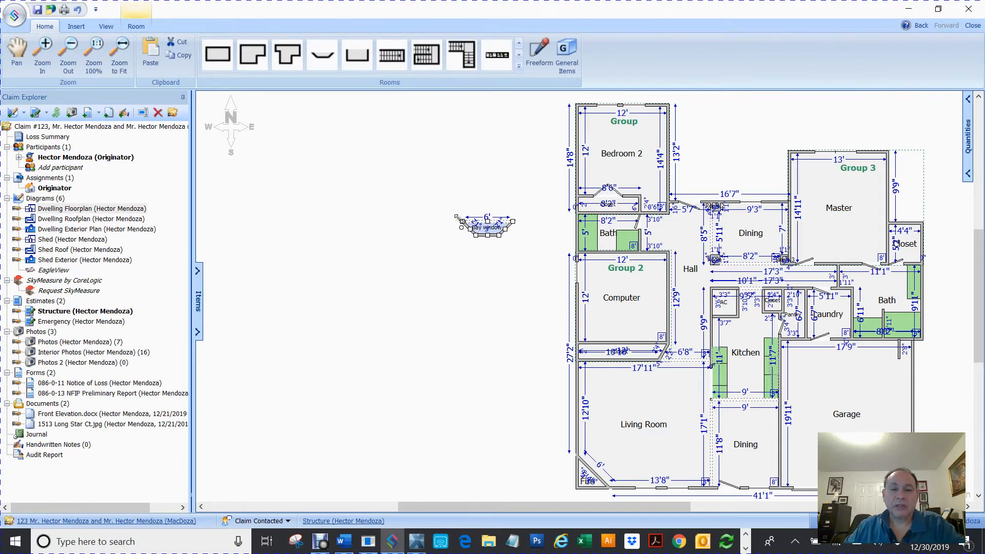
drag(431, 191, 532, 271)
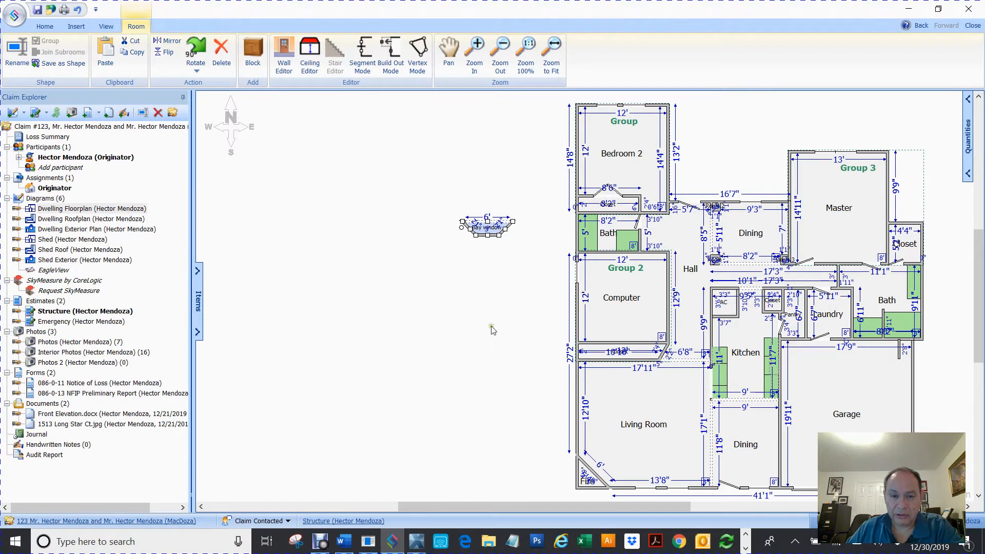
click(488, 308)
drag(432, 182, 554, 285)
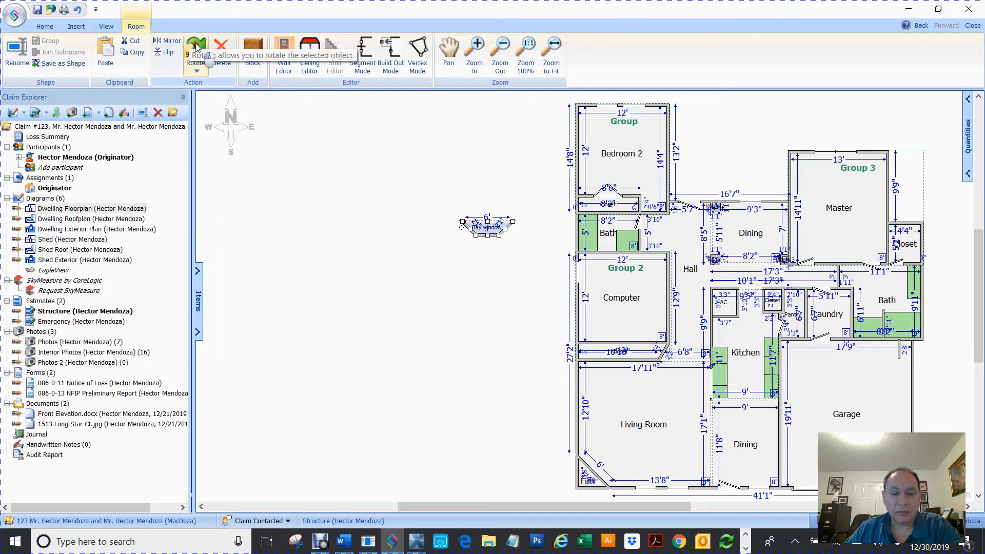
click(197, 47)
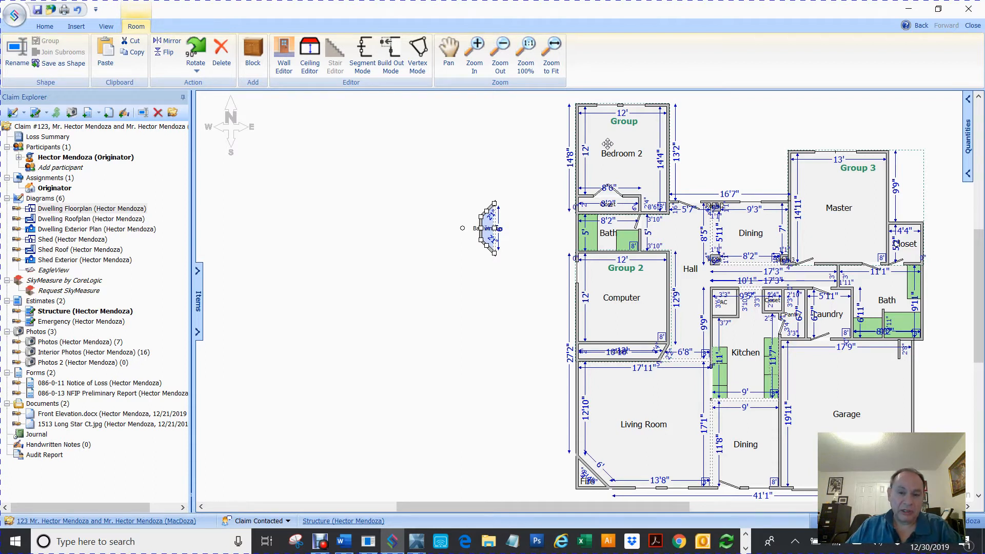
click(503, 154)
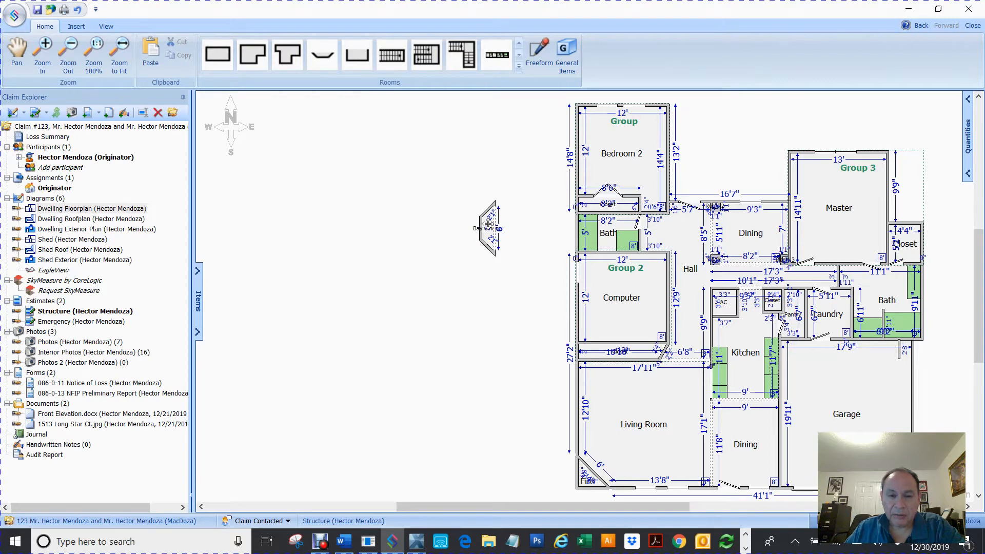
Move the bay window room slightly east toward the house, leaving its wall dimensions as they are.
drag(487, 224, 497, 225)
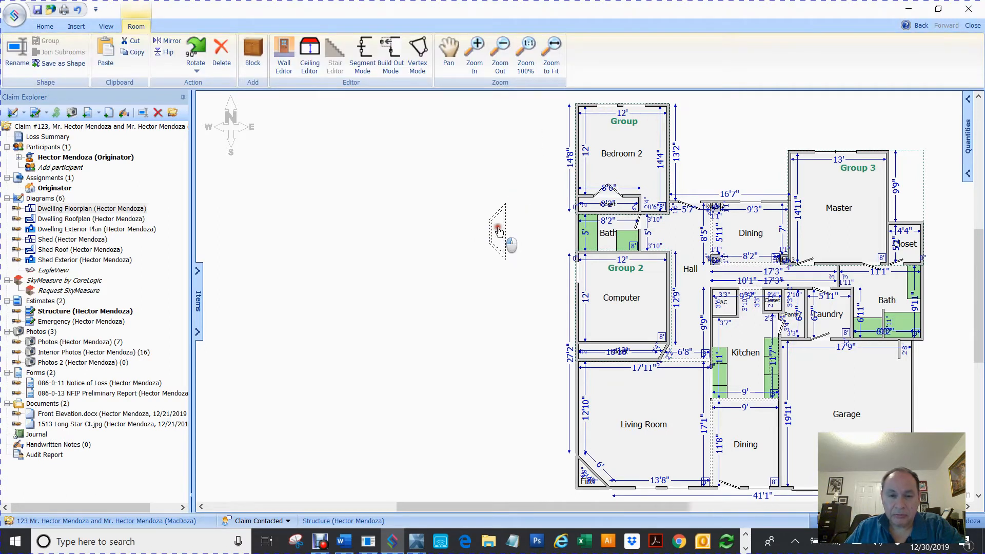
click(469, 192)
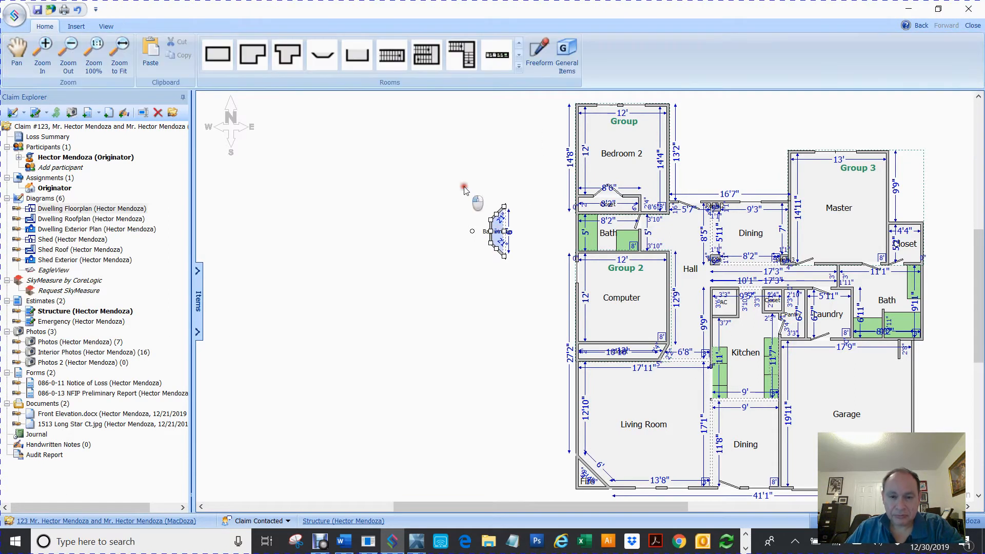
click(500, 226)
click(500, 226)
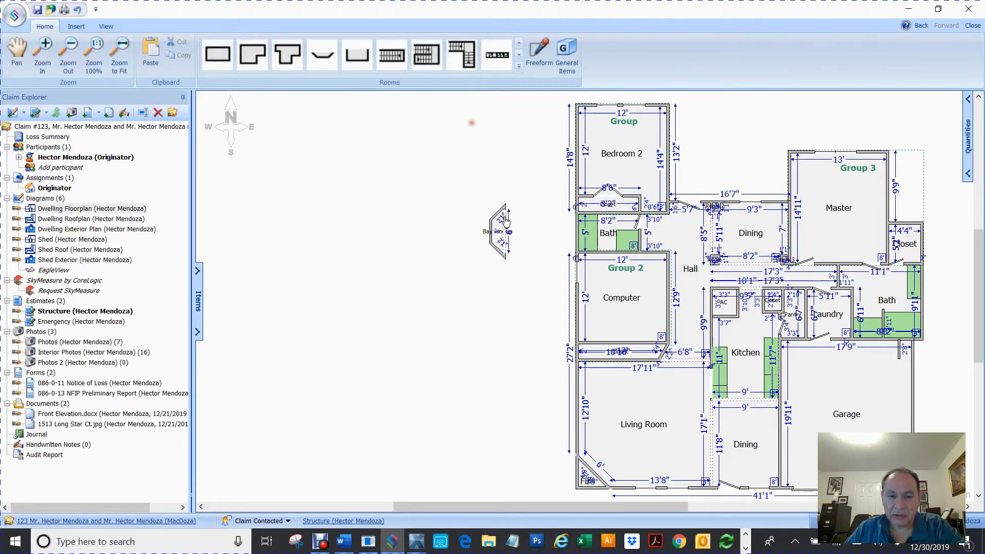
click(499, 244)
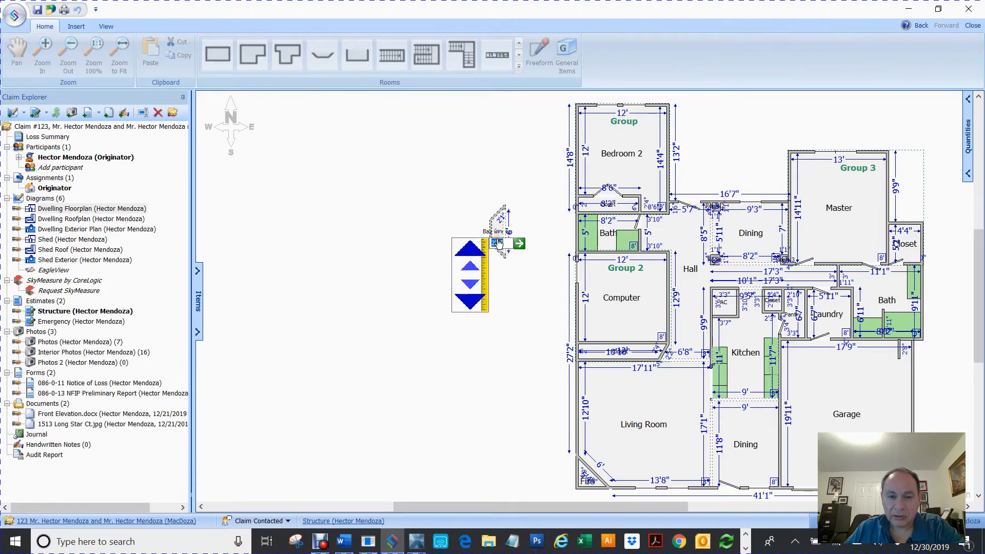
click(502, 228)
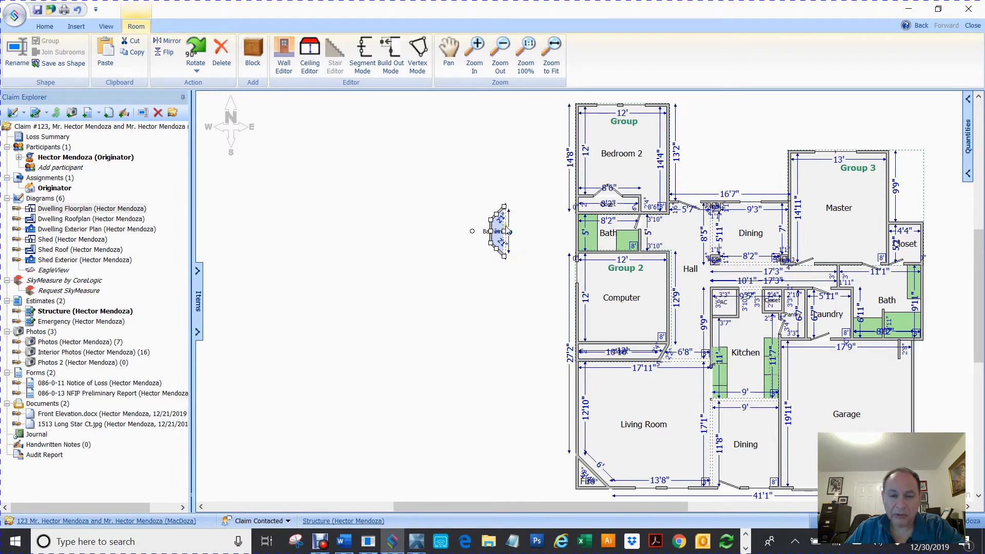
click(484, 284)
Move the bay window room slightly south, still detached on the west side of the house.
drag(429, 163, 540, 303)
scroll(452, 262, left, 3)
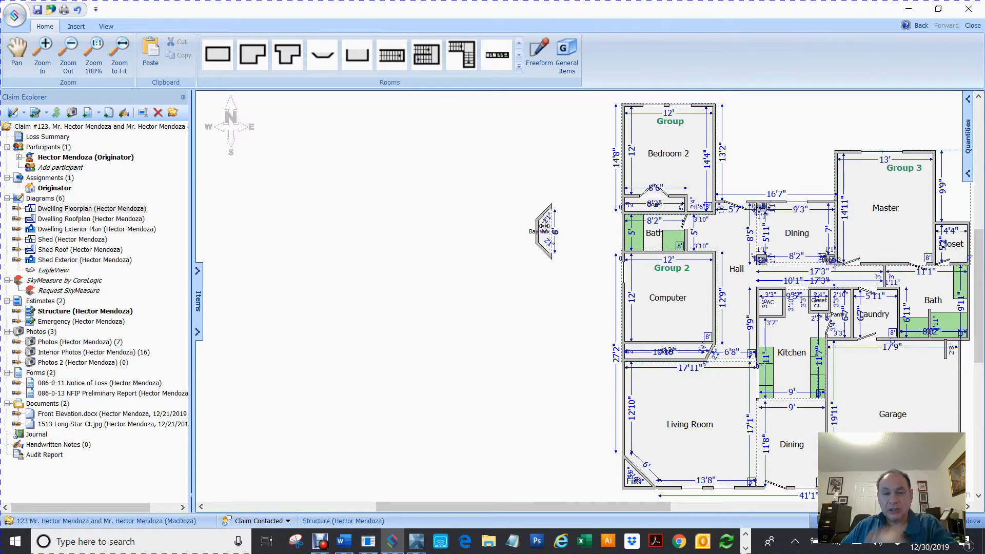
drag(545, 225, 551, 249)
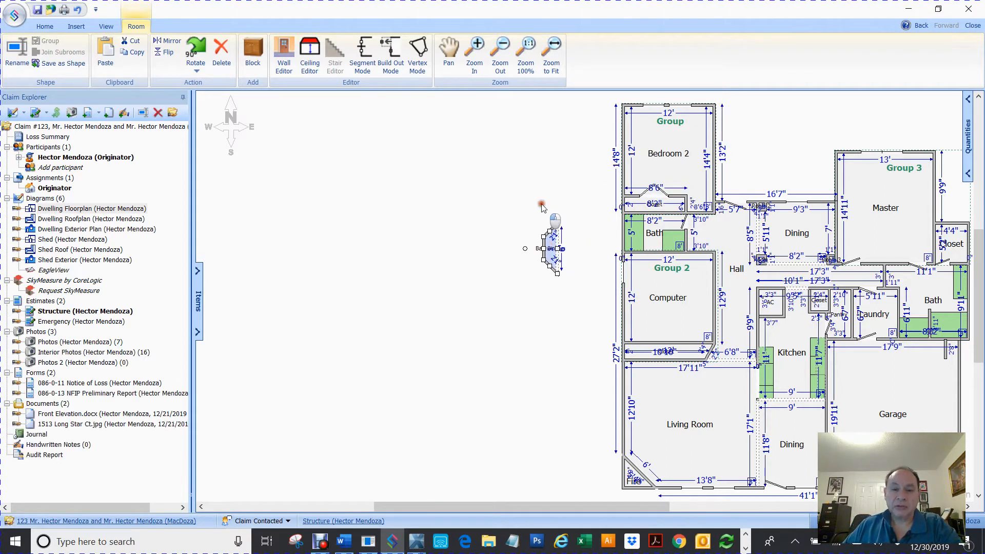
click(542, 207)
drag(499, 200, 620, 316)
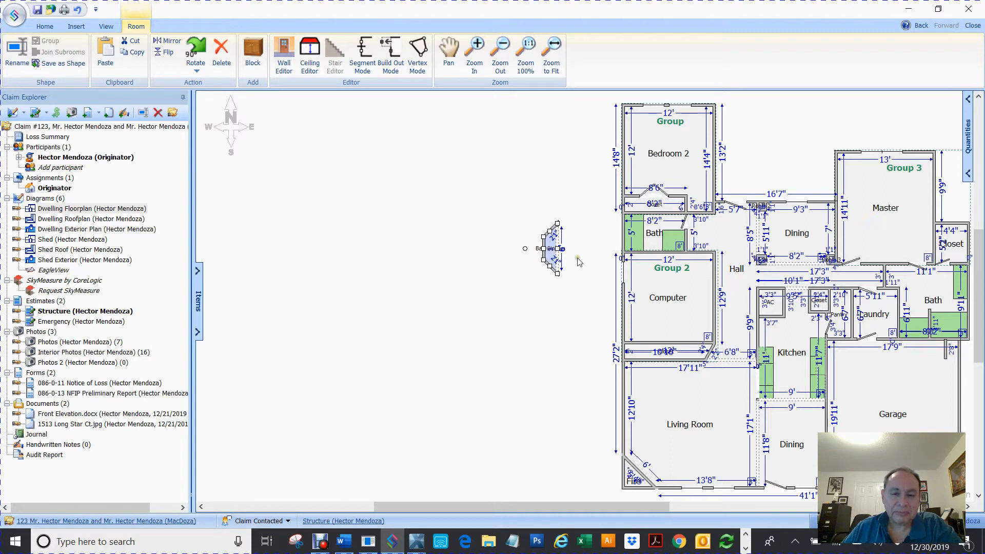
click(482, 175)
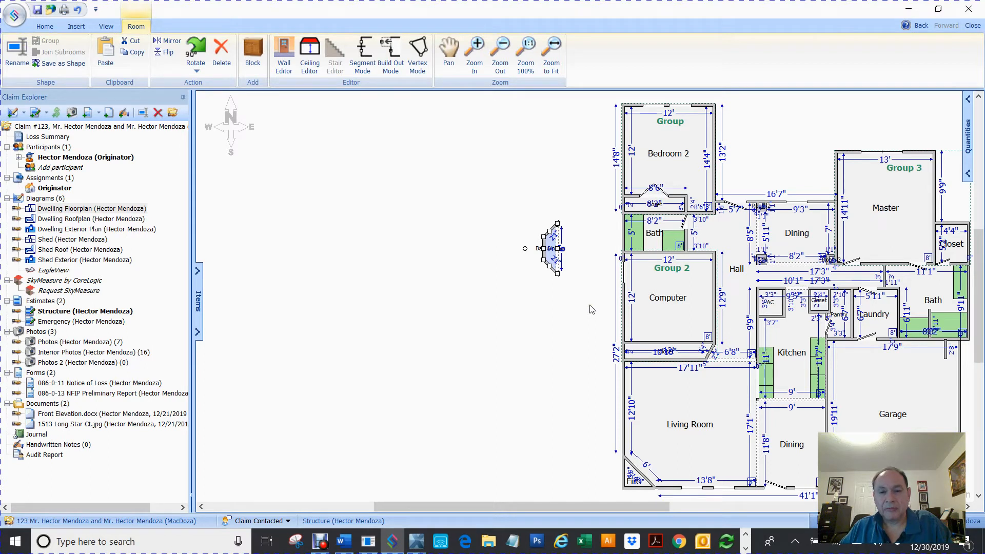
Delete the bay window room, select Bedroom 2's west wall for a closer look, and undo the deletion.
key(Delete)
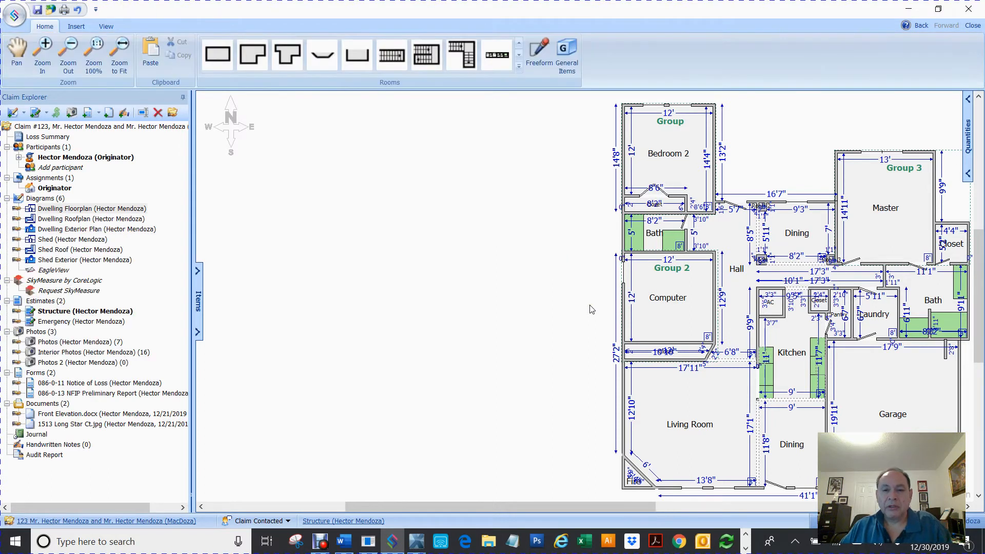
click(624, 161)
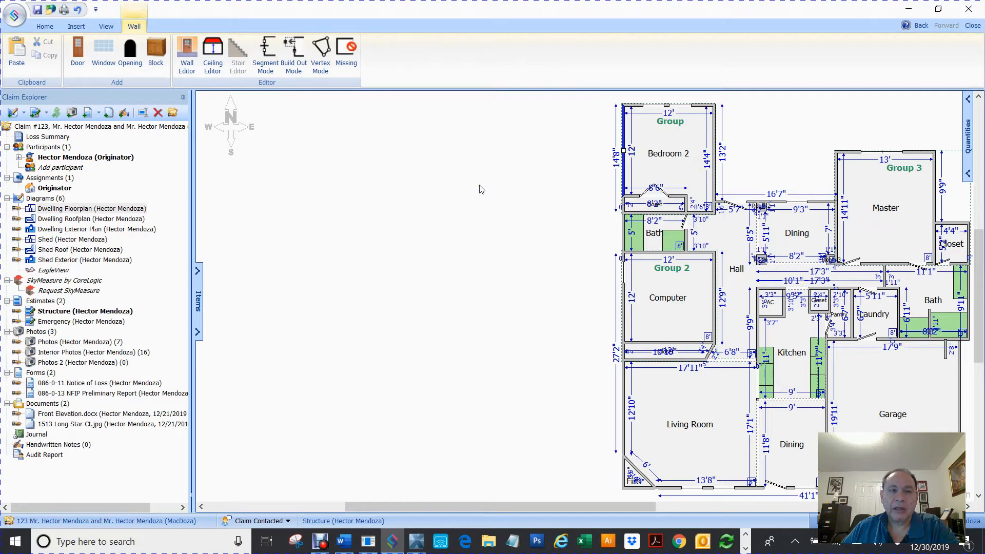
click(499, 192)
click(622, 142)
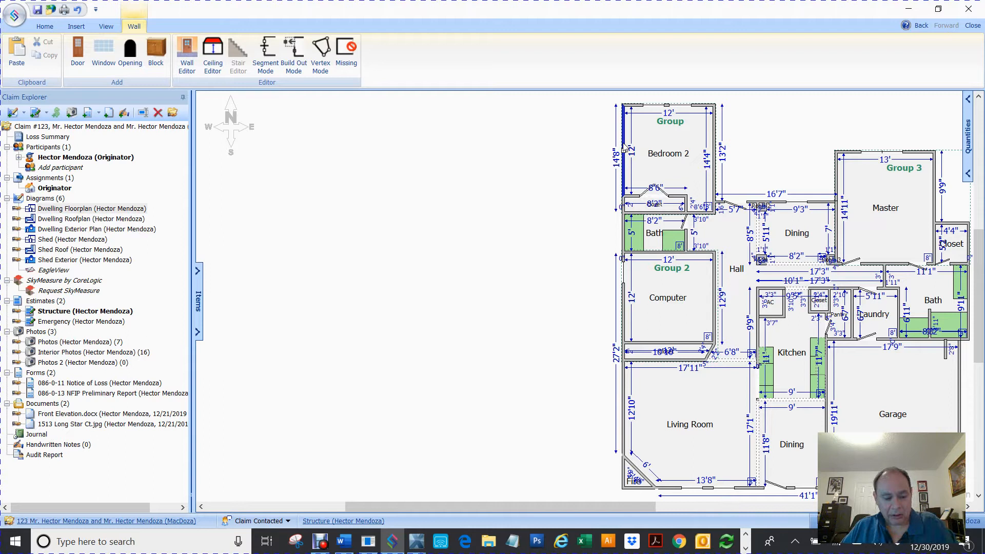
scroll(624, 148, up, 5)
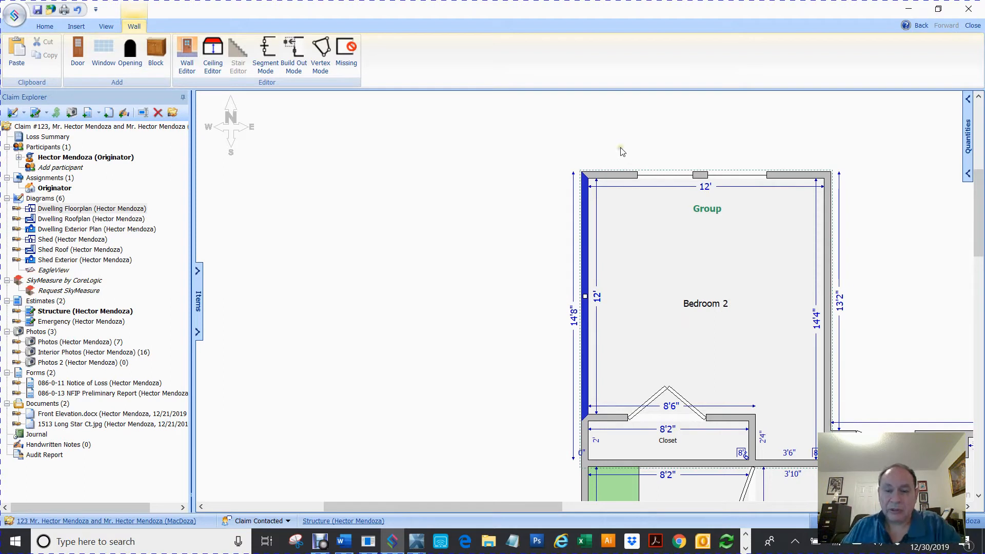
scroll(621, 149, up, 2)
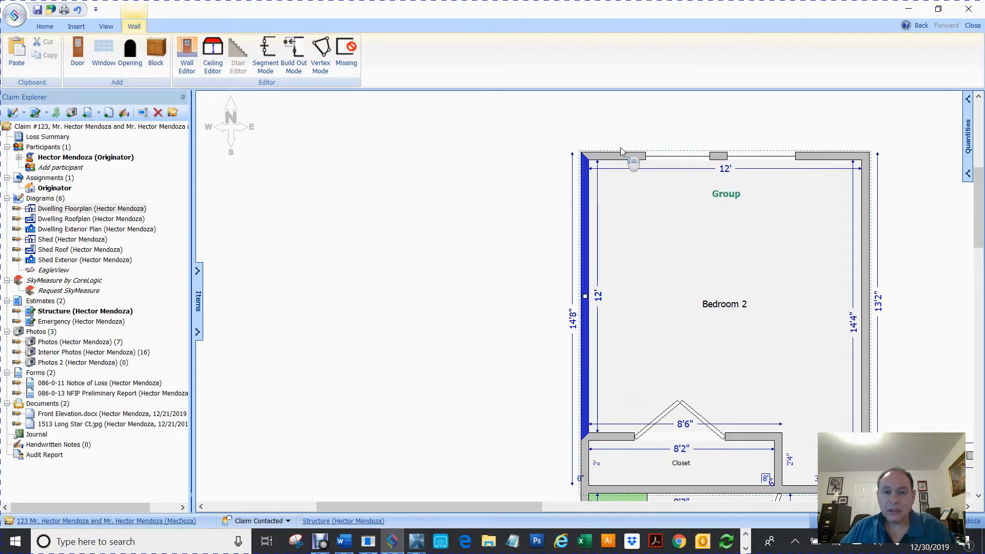
click(458, 271)
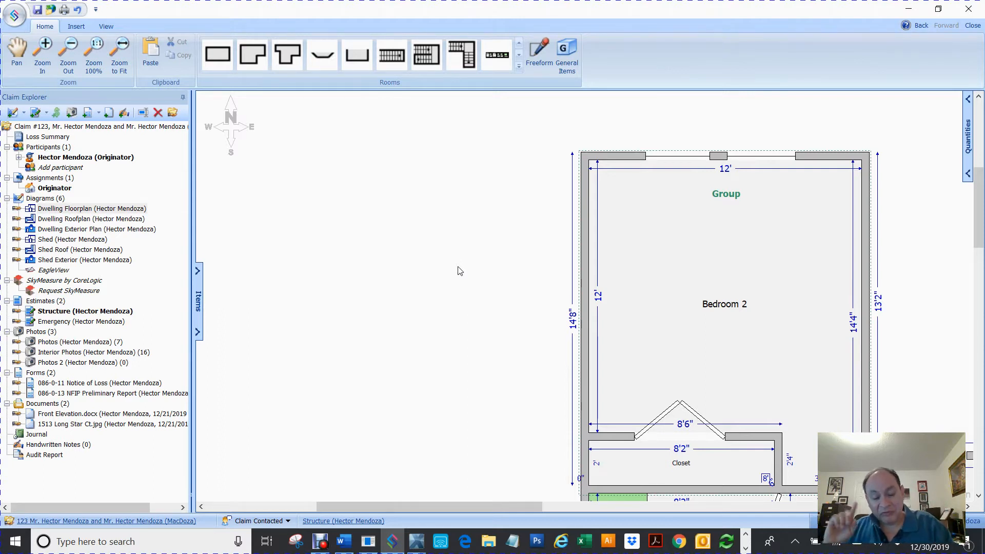
key(ctrl+z)
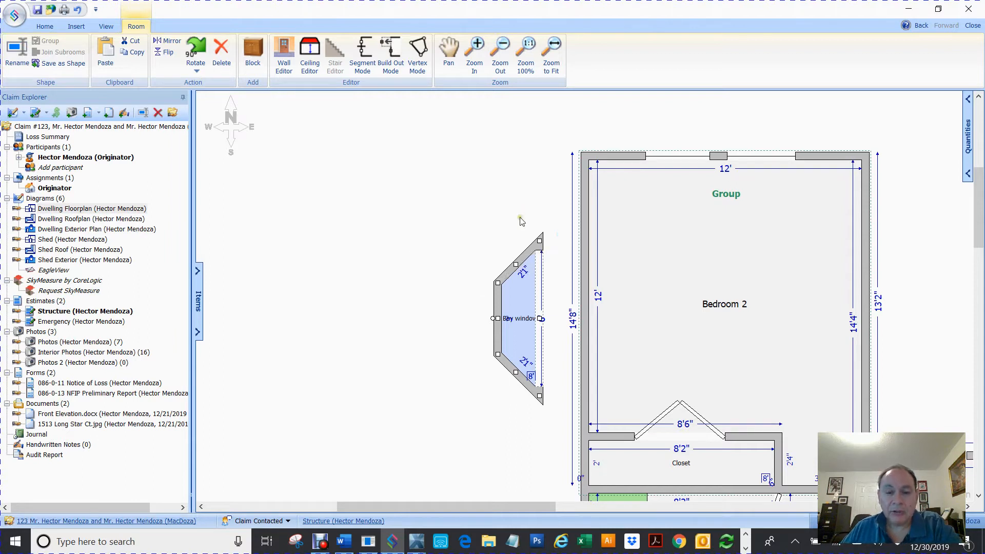
Attach the bay window room to Bedroom 2's west wall and pull it back out west of the bedroom.
drag(452, 199, 552, 430)
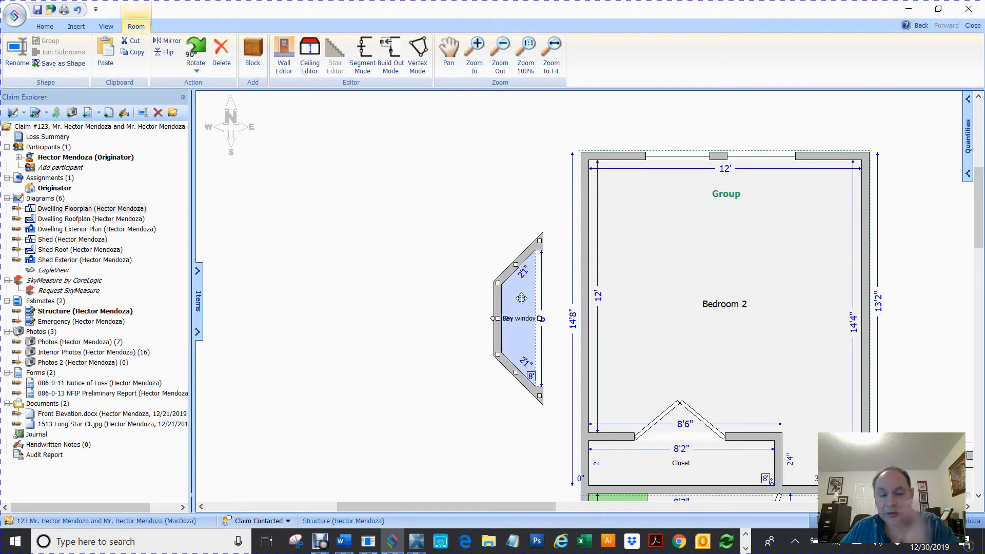
drag(521, 298, 560, 260)
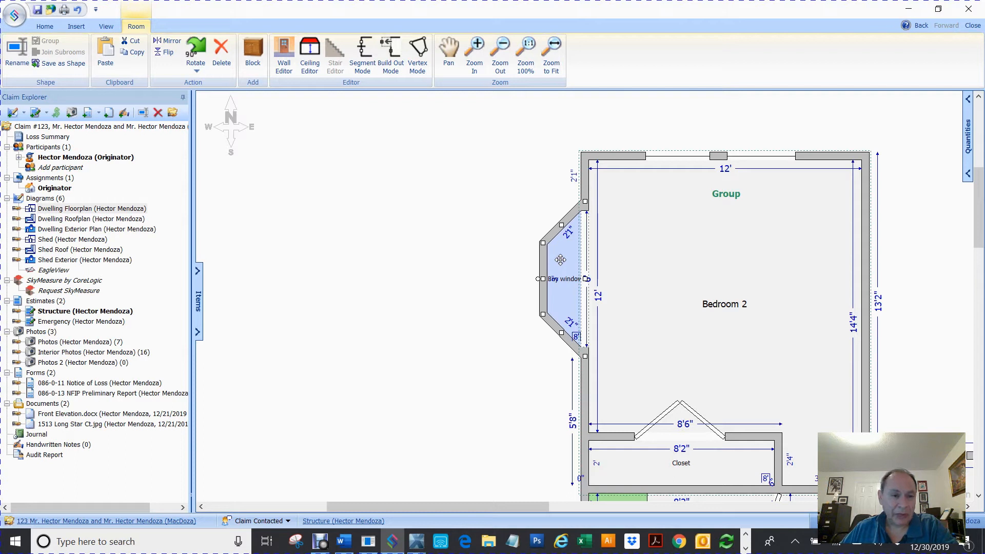
drag(560, 260, 461, 296)
click(392, 295)
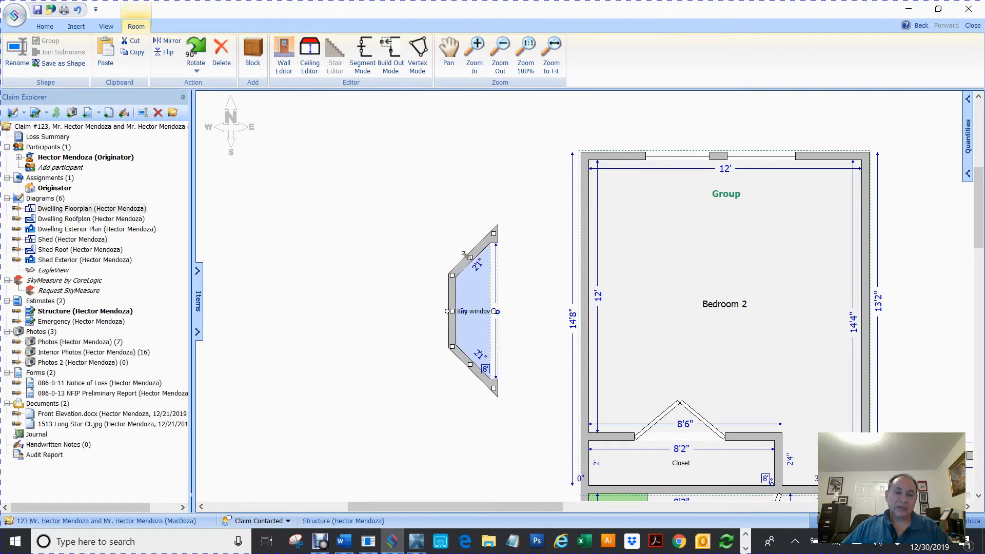
click(452, 175)
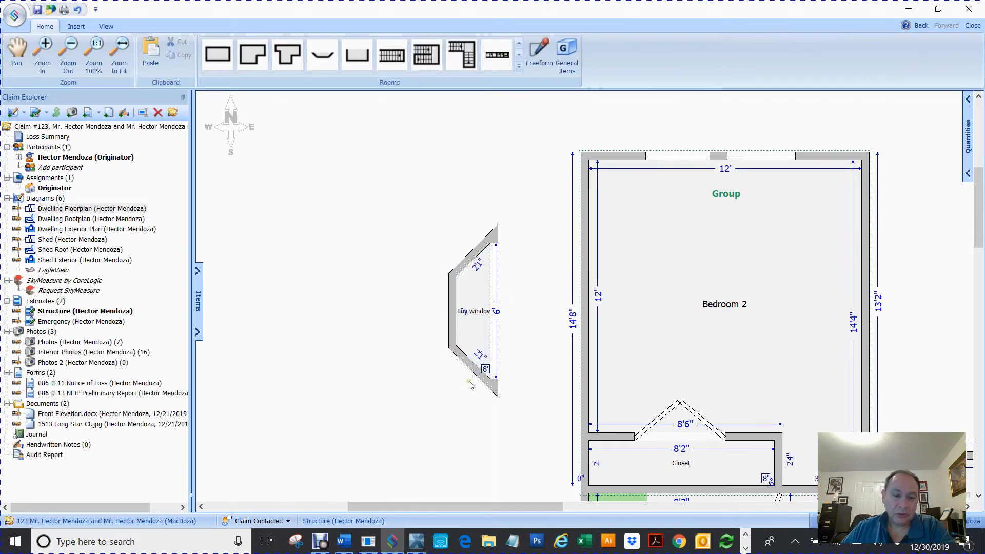
Add a window to each of the bay's three outer walls one at a time, and undo the additions.
click(471, 258)
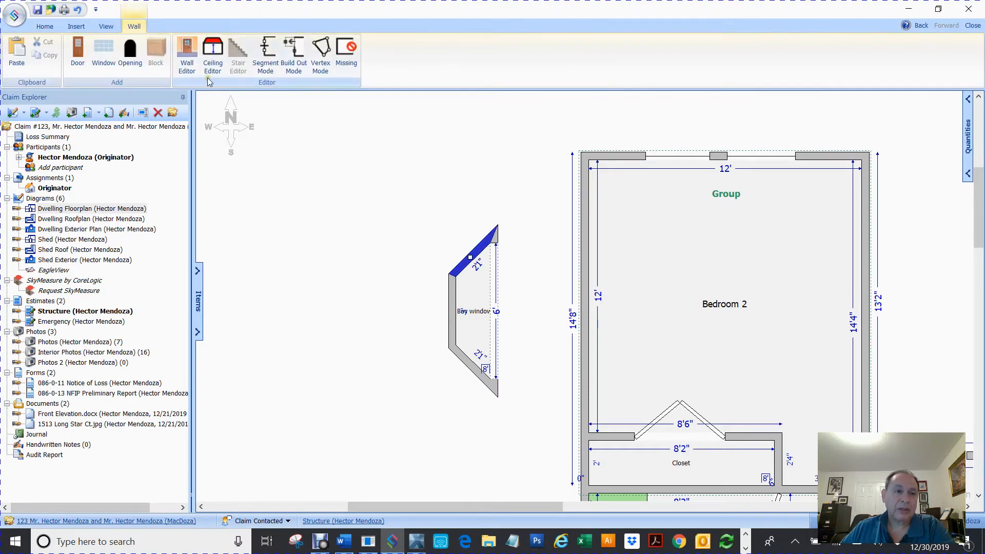
click(454, 310)
click(130, 52)
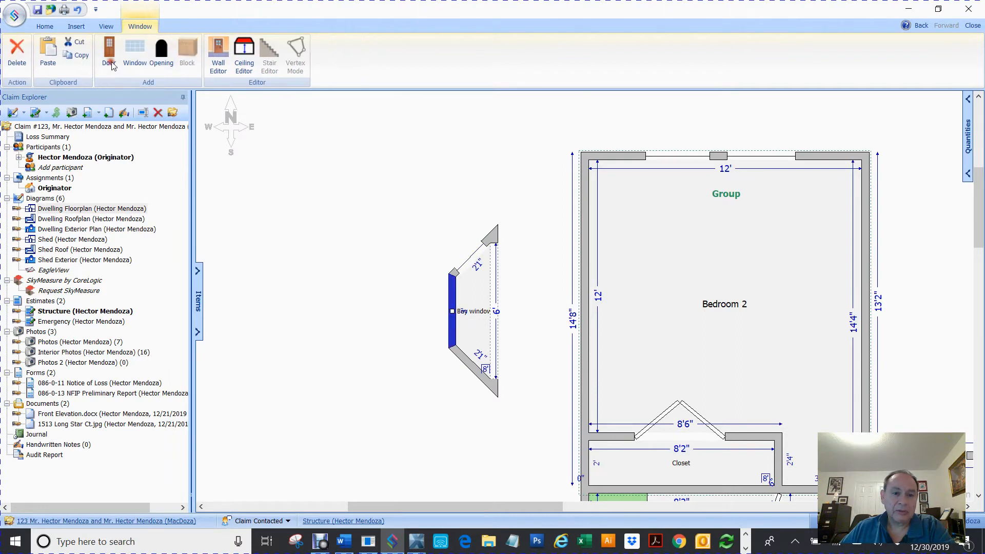
click(476, 366)
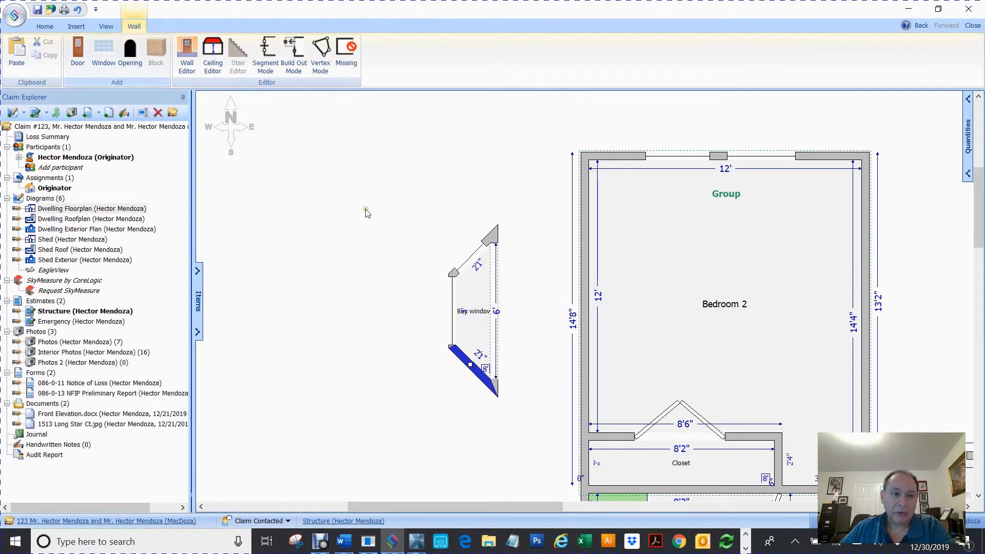
click(106, 55)
click(372, 210)
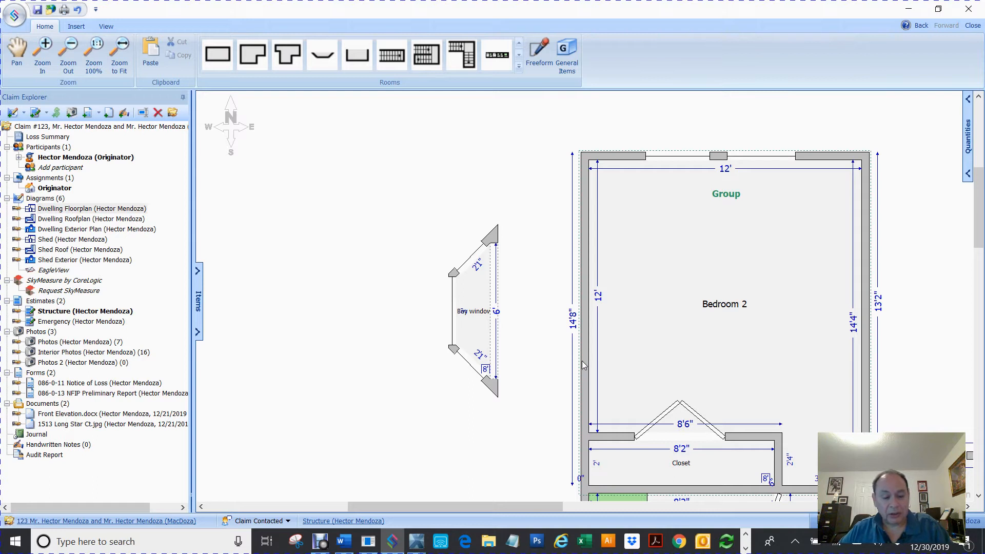
key(ctrl+z)
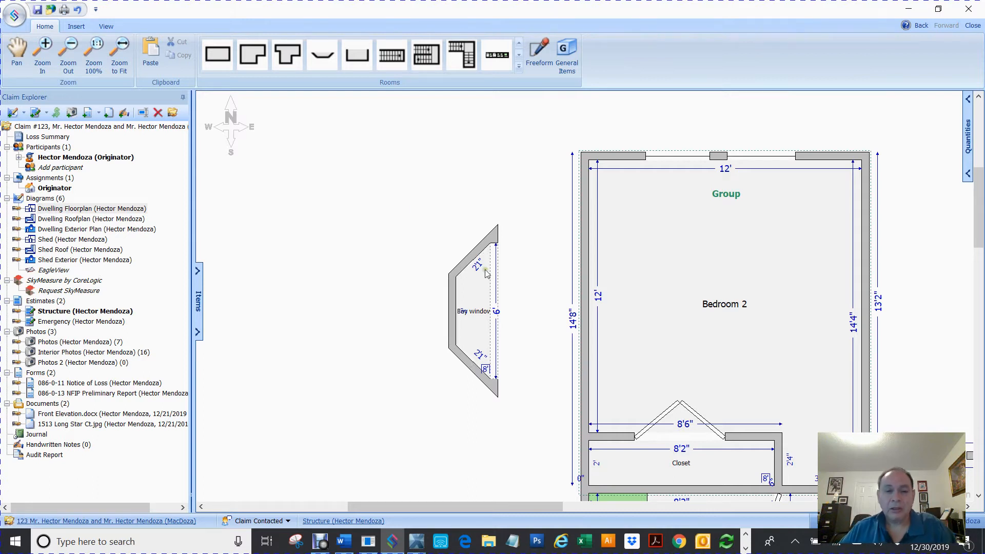
drag(399, 167, 517, 431)
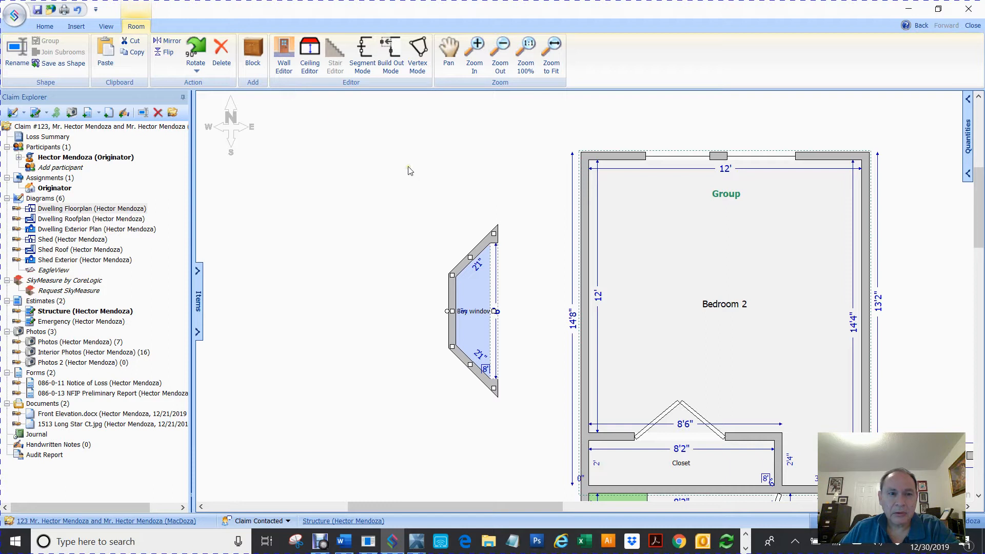
click(425, 188)
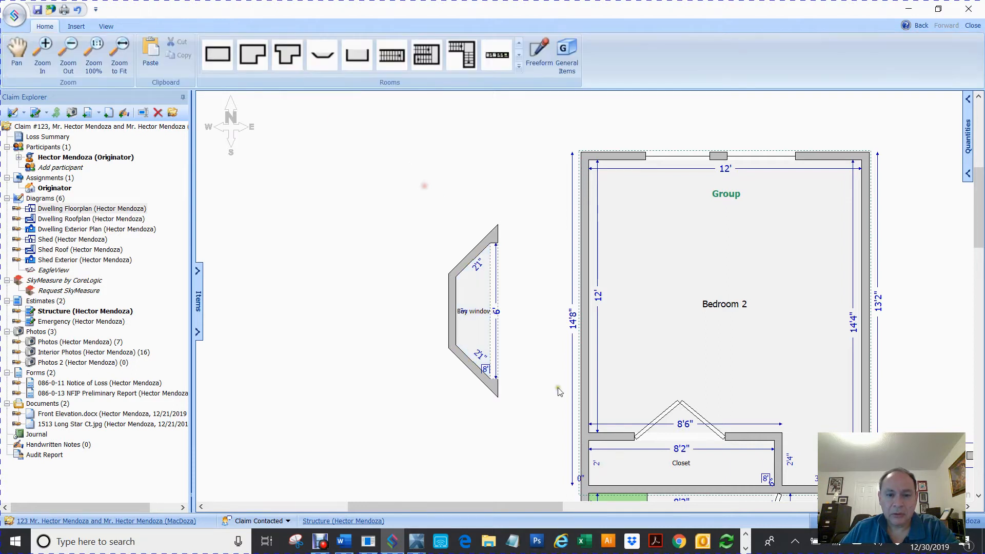
click(473, 261)
click(418, 176)
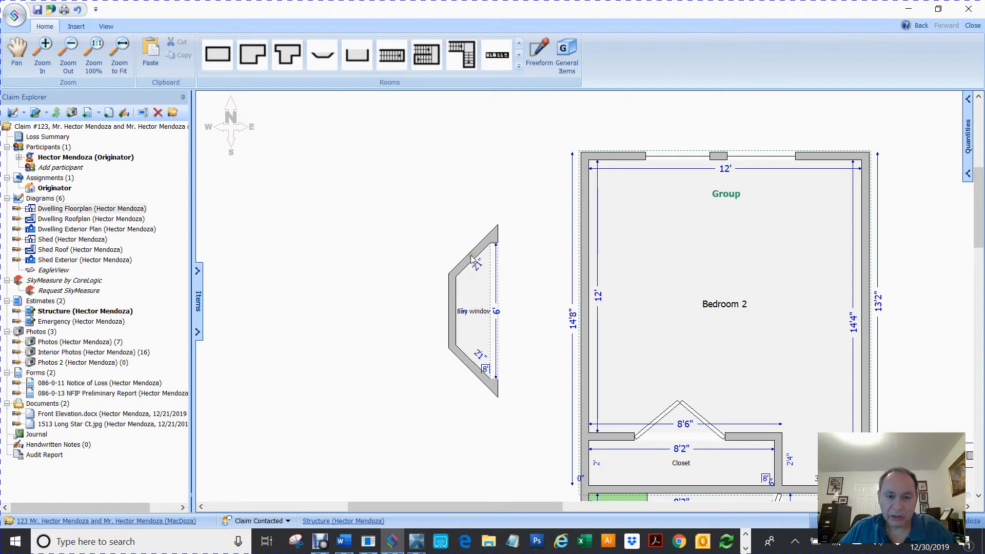
Add windows to all three outer walls of the bay window room at once, and undo the additions.
click(471, 259)
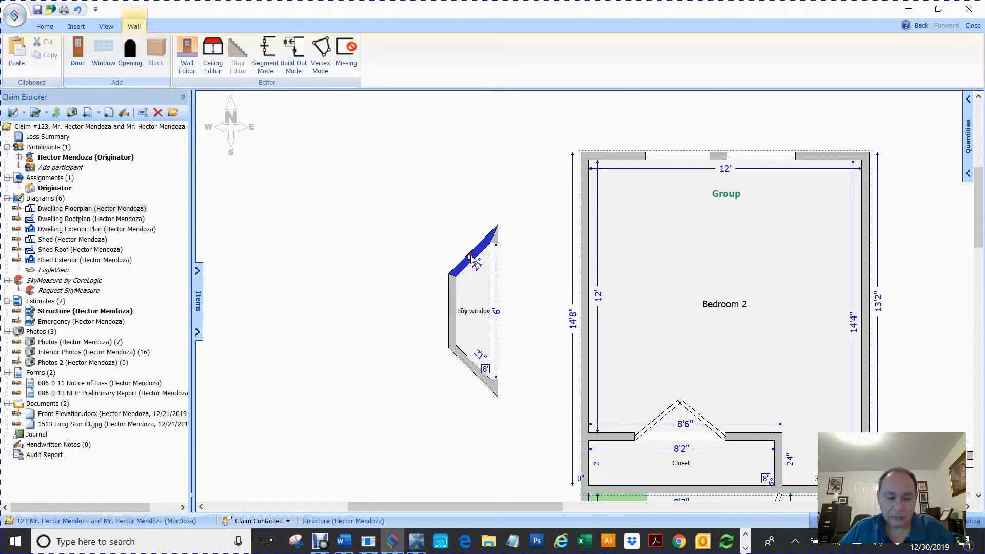
ctrl+click(451, 314)
ctrl+click(470, 372)
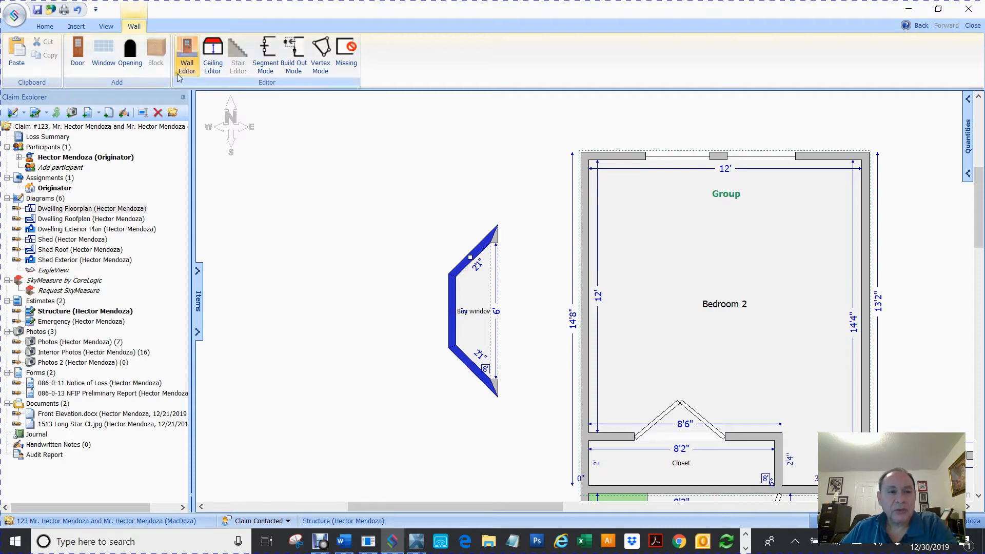
click(103, 52)
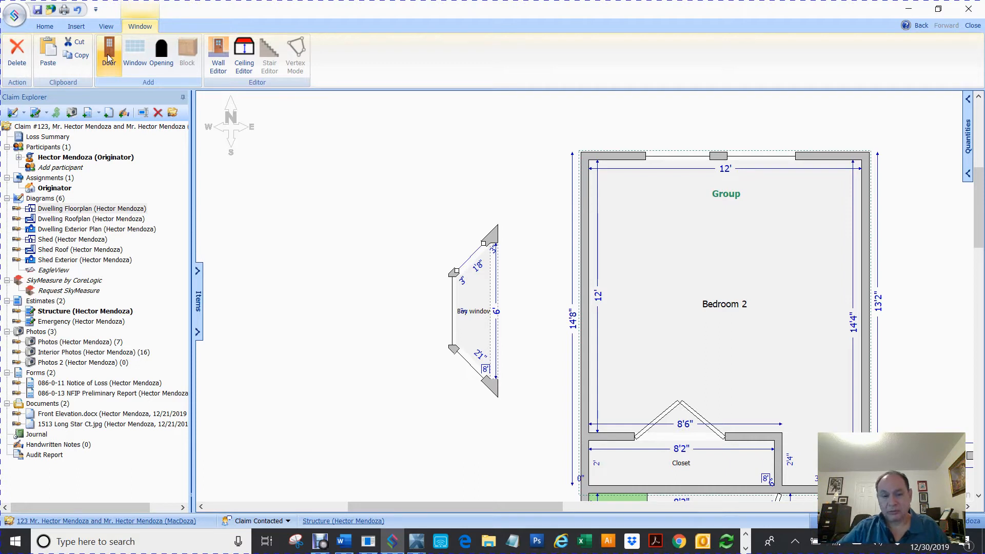
key(ctrl+z)
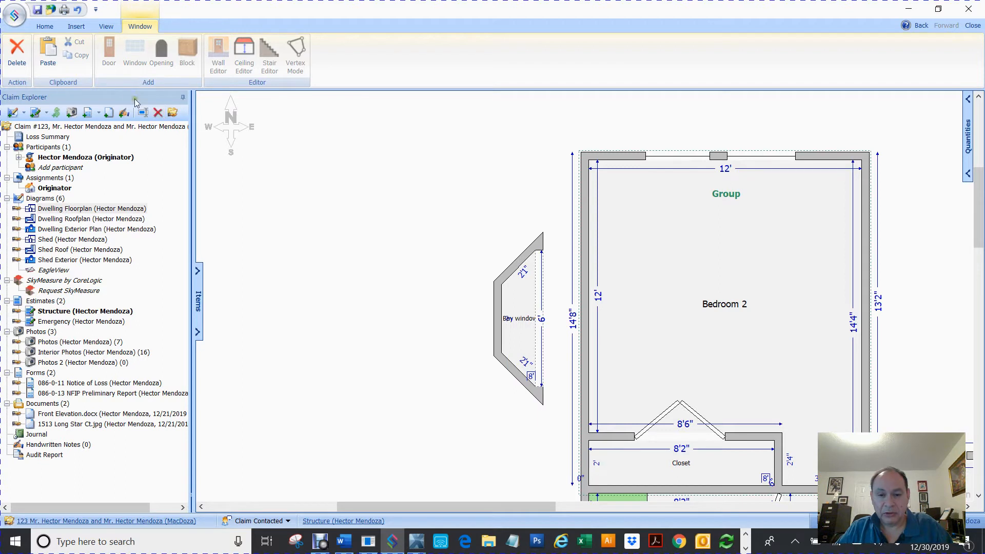
Move the detached bay window room farther west of Bedroom 2.
click(522, 297)
drag(522, 298, 443, 289)
click(530, 288)
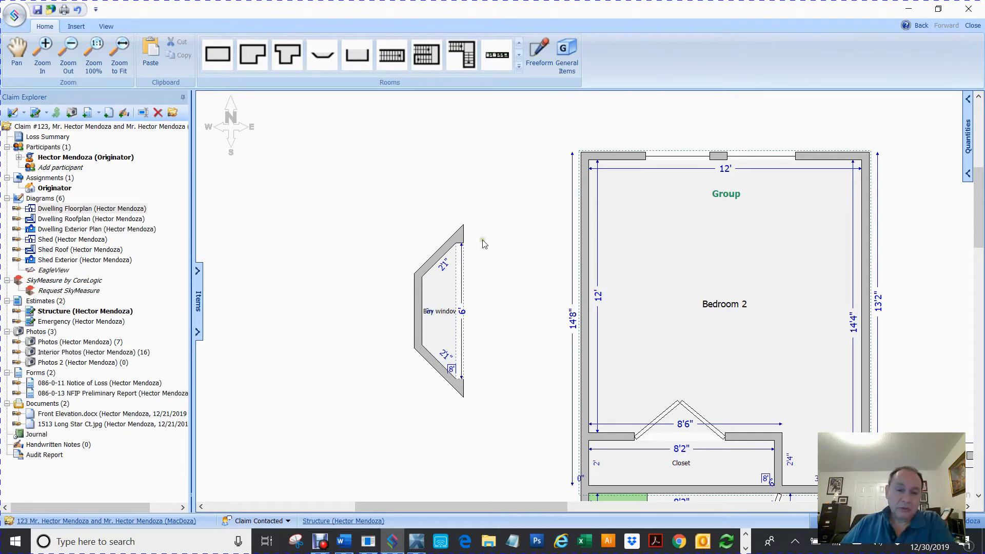
Turn on Vertex Mode for the bay window room to display its corner angles, and leave the mode again.
click(438, 289)
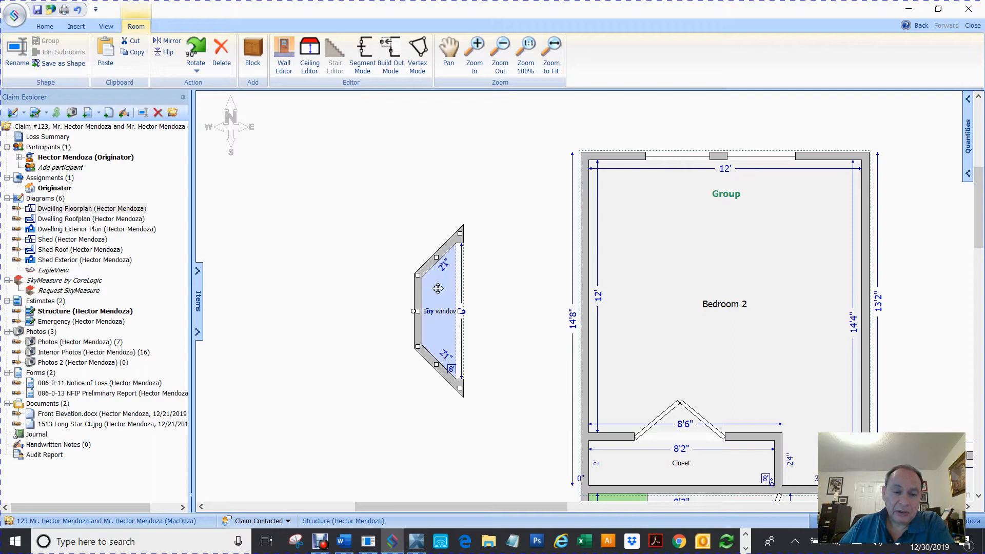
right_click(437, 289)
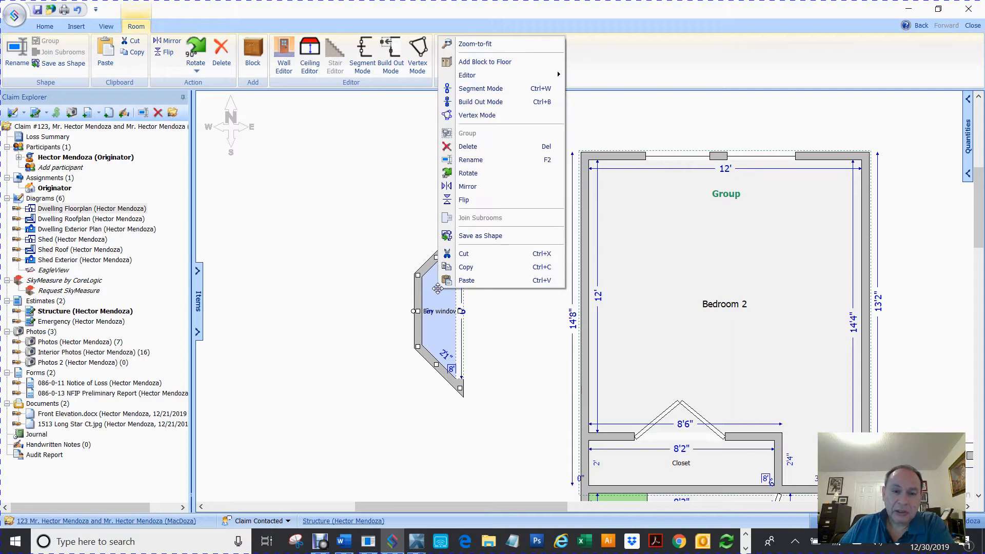
click(481, 116)
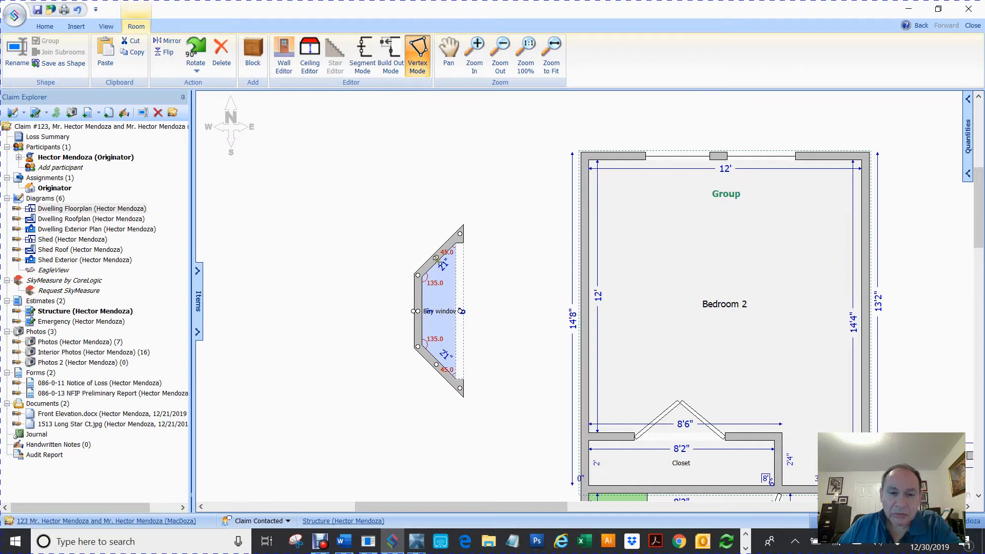
click(497, 251)
drag(391, 189, 531, 419)
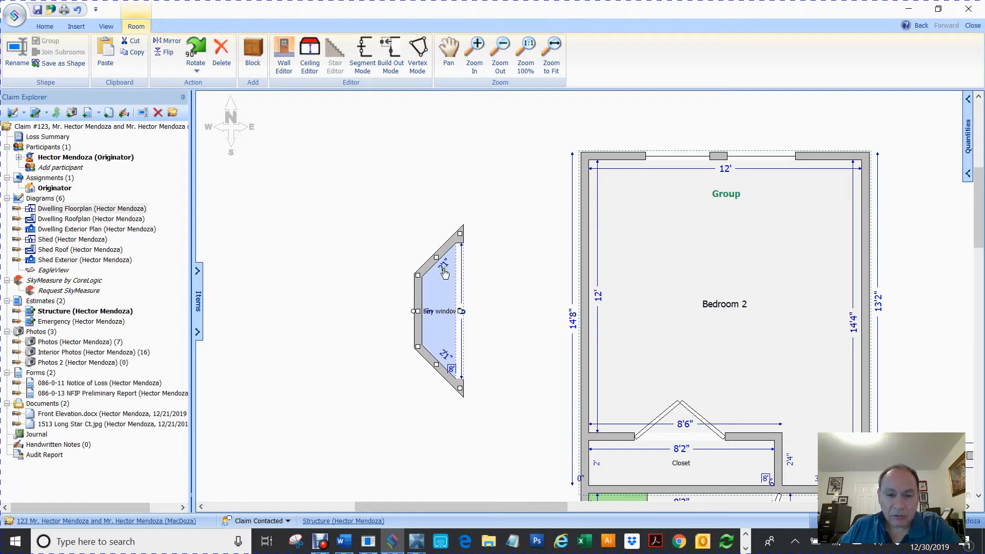
Stretch the bay northward by its northwest angled wall outside Vertex Mode, and undo the stretch.
drag(435, 257, 436, 189)
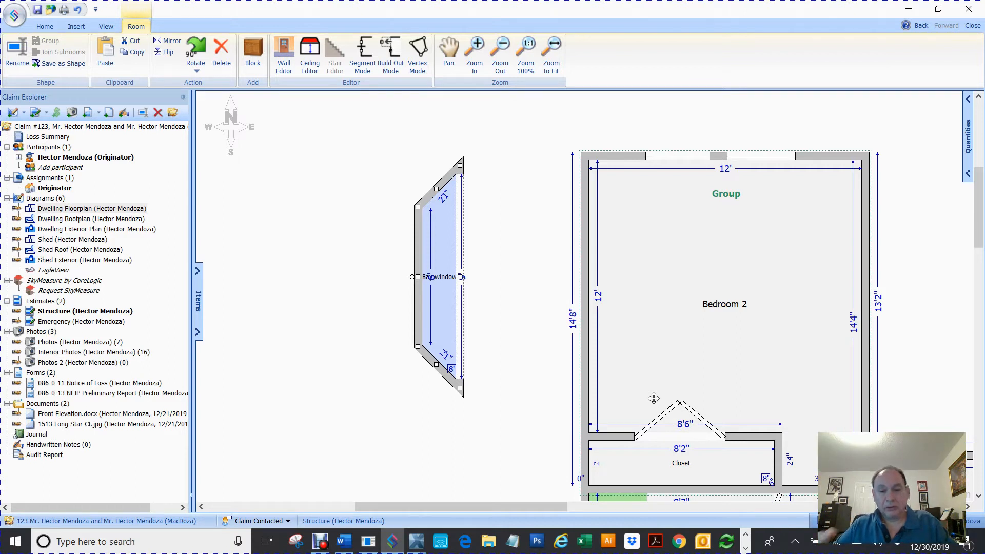
key(ctrl+z)
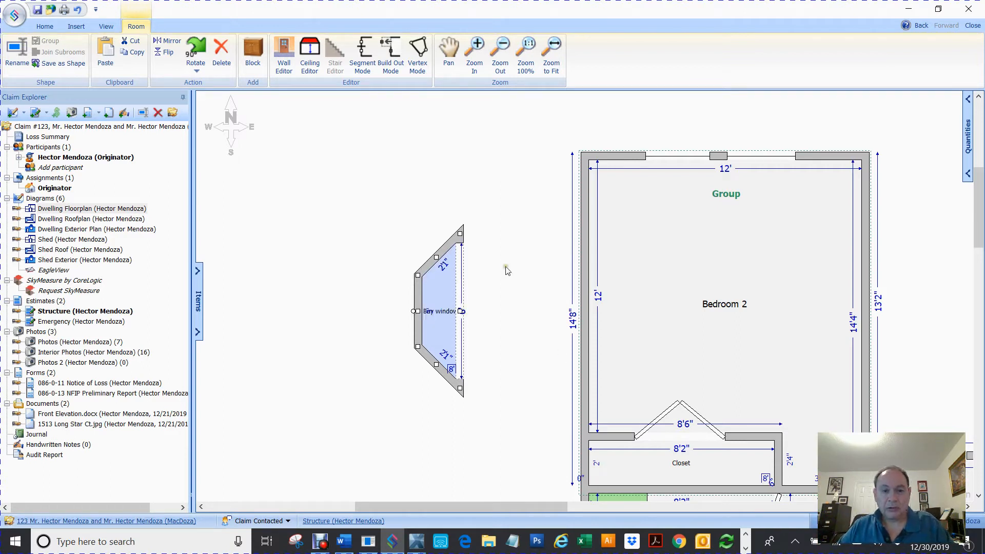
click(507, 271)
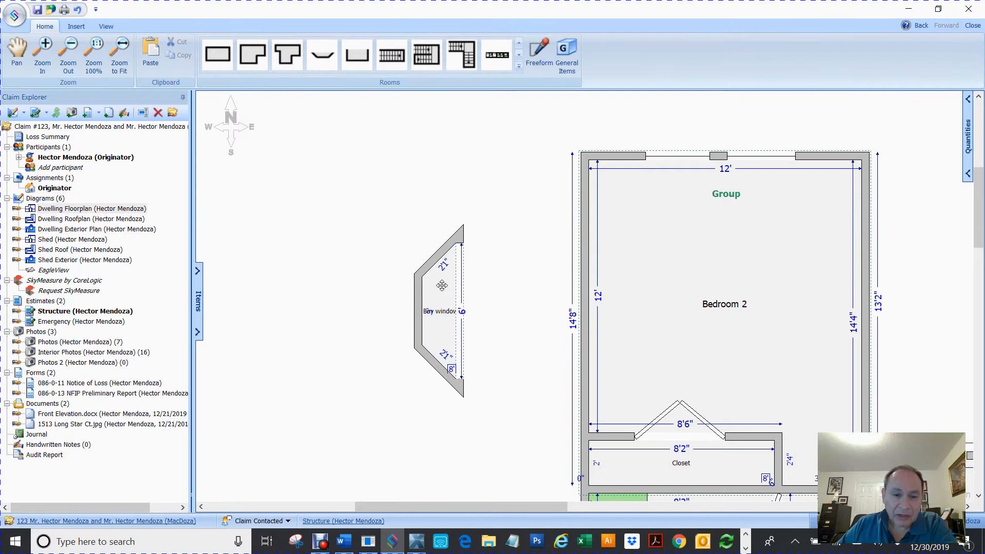
Try splitting each of the bay's two angled walls into two segments in Vertex Mode, and revert the room's shape.
click(442, 286)
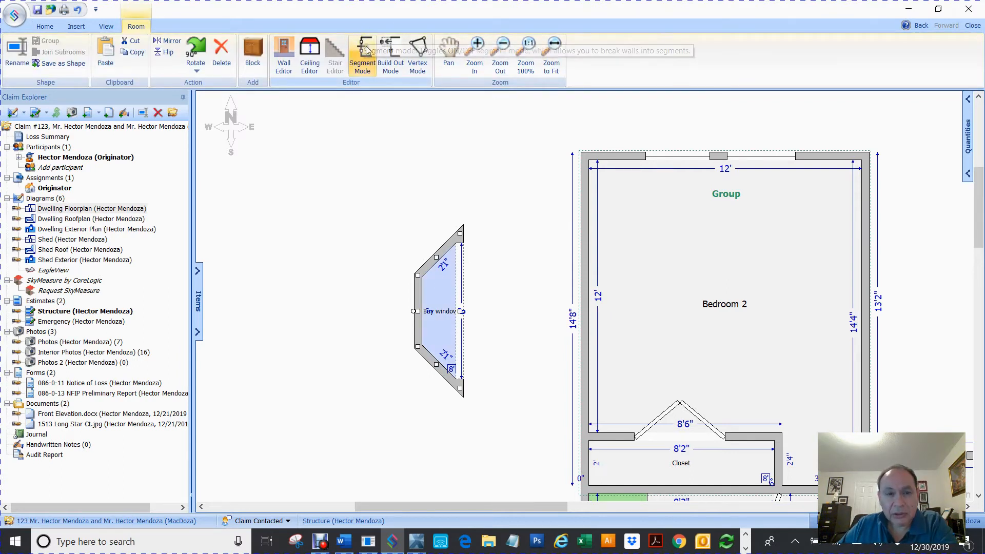
click(419, 54)
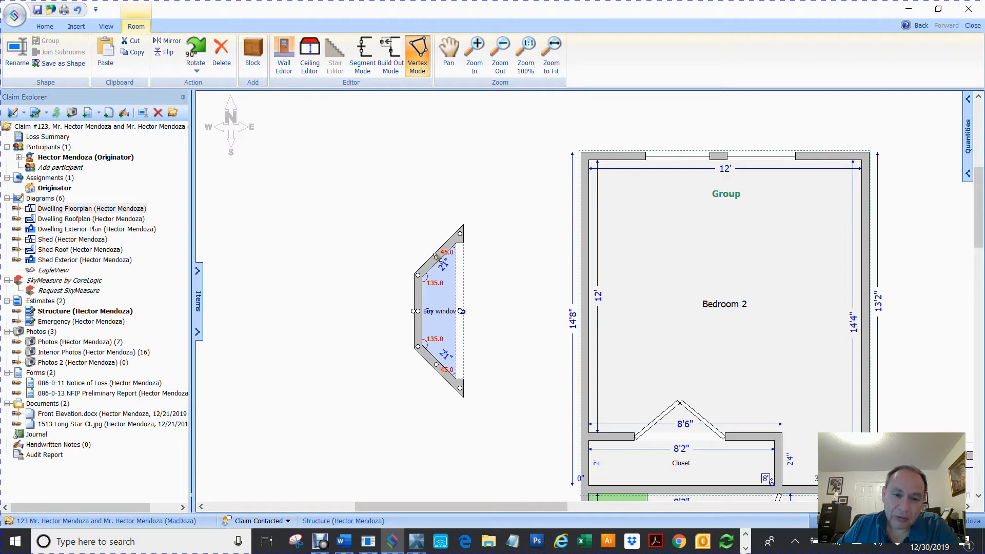
drag(436, 257, 431, 250)
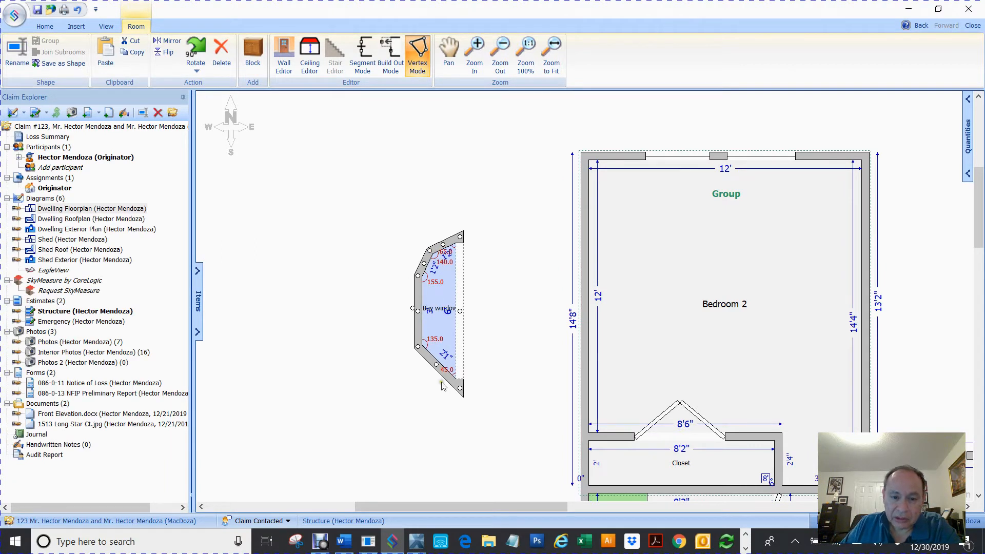
drag(436, 366, 432, 377)
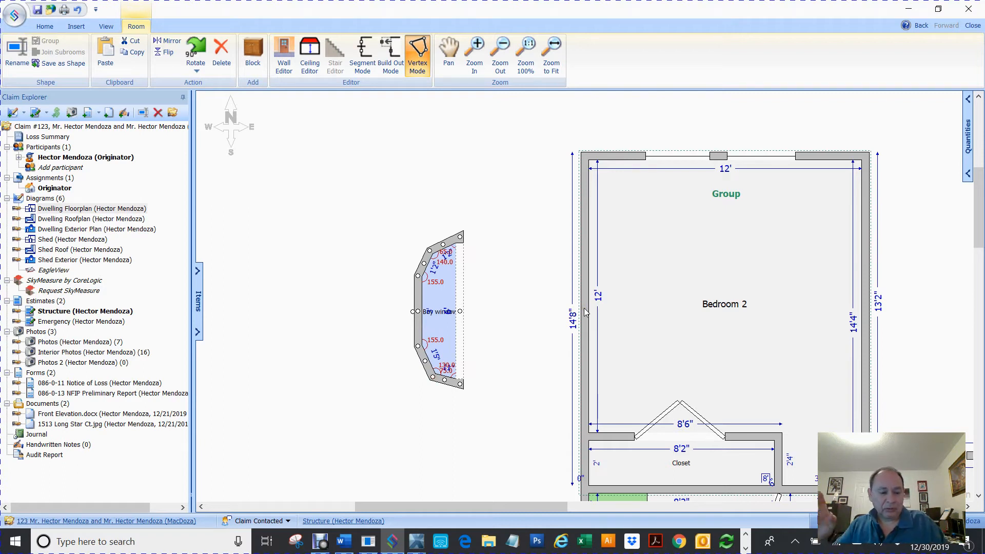
key(Escape)
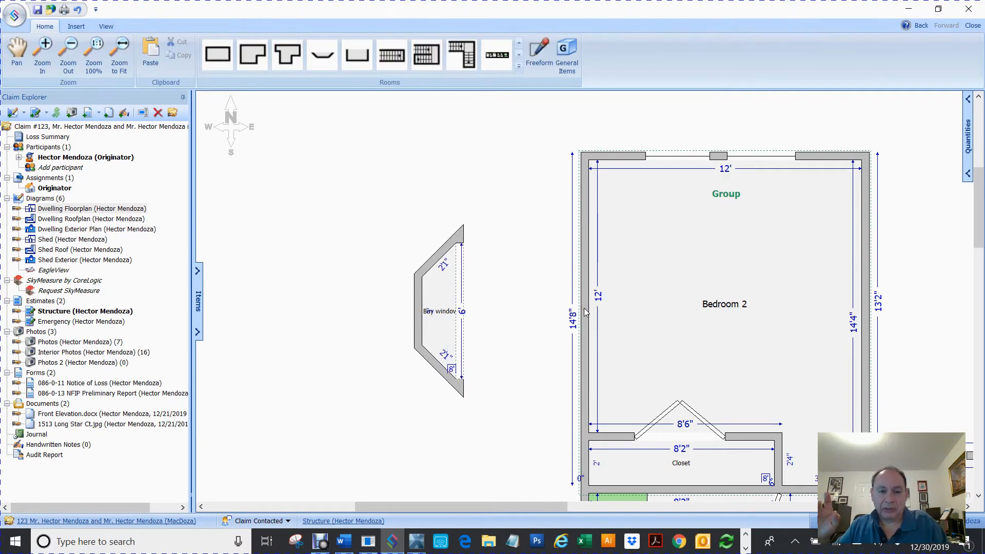
Split both angled bay walls in Vertex Mode into straight side walls of about 11" and angled walls of about 1'7".
click(443, 298)
right_click(443, 298)
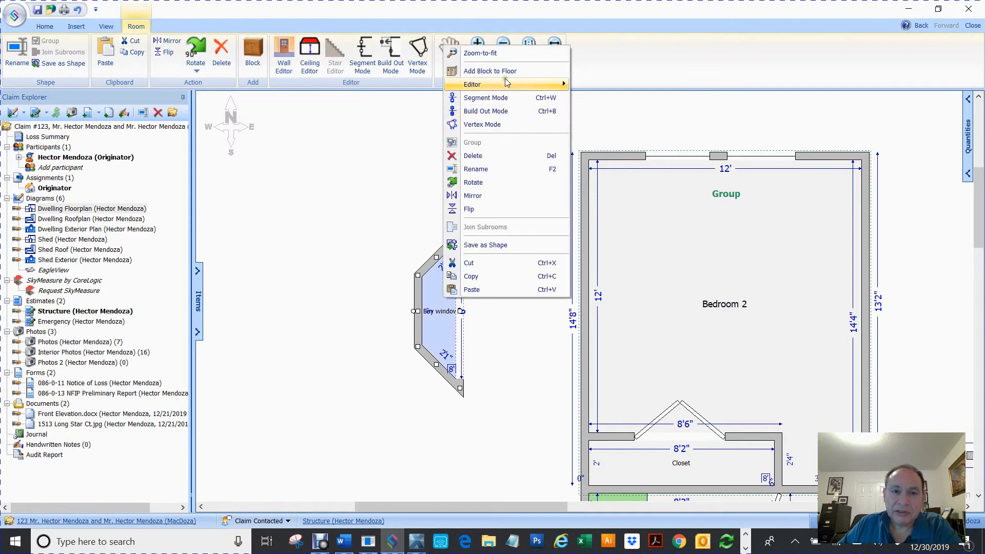
click(483, 124)
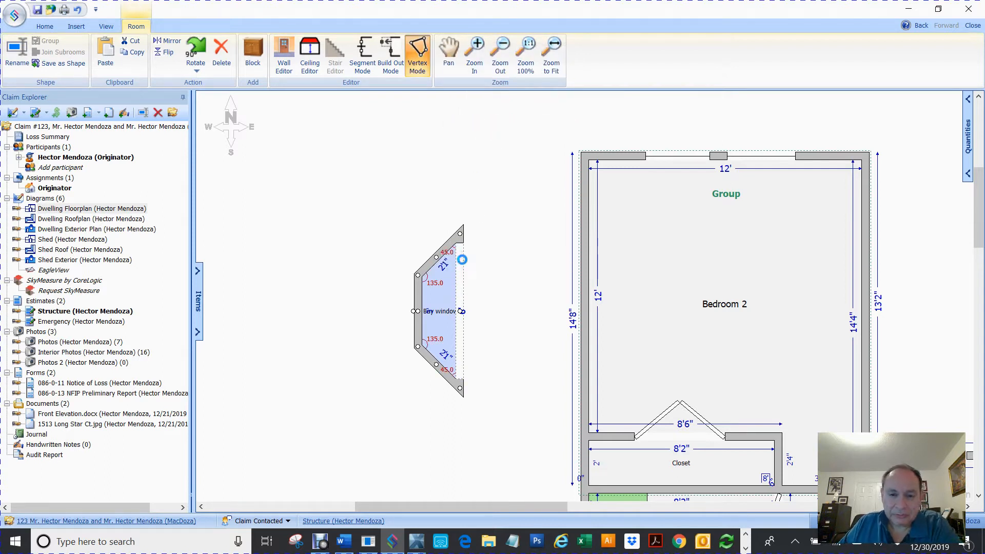
drag(435, 256, 431, 239)
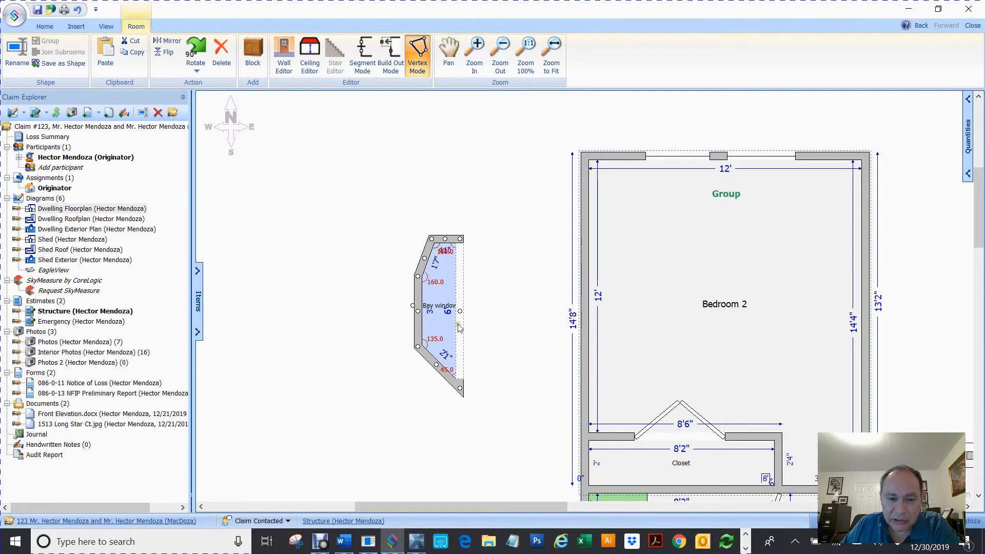
drag(436, 366, 430, 386)
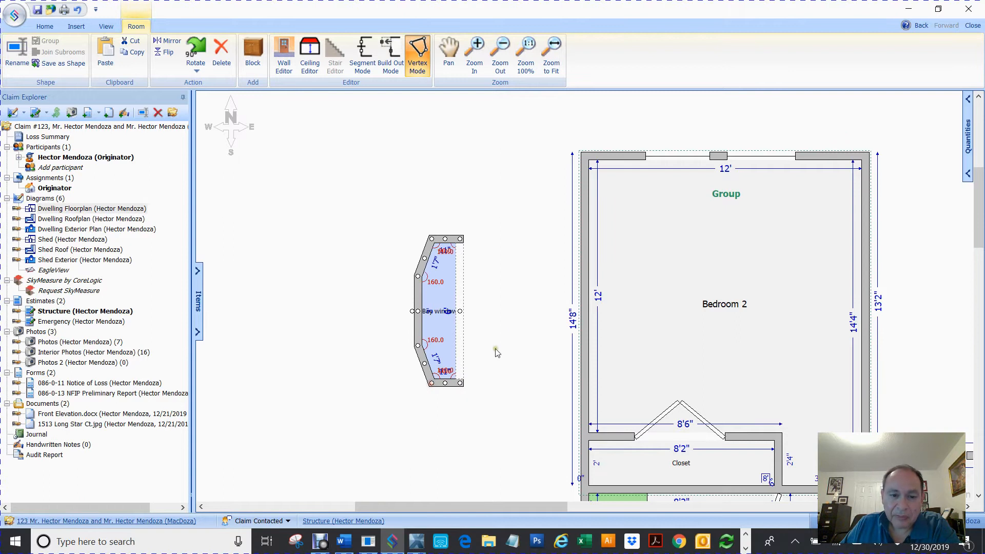
click(510, 323)
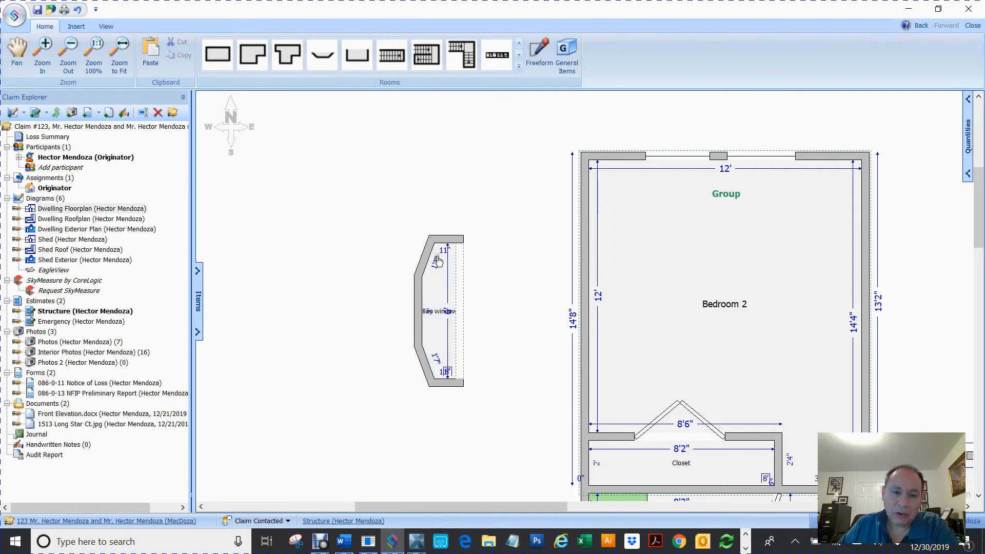
Extend the bay's west wall slightly outward so that it and both angled walls are about 2'1" long.
click(420, 309)
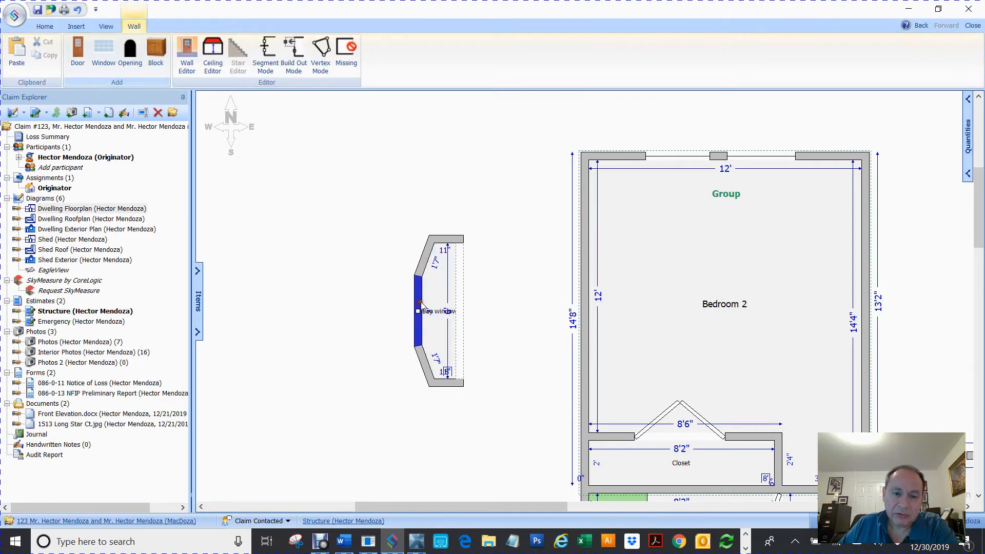
drag(417, 308, 409, 308)
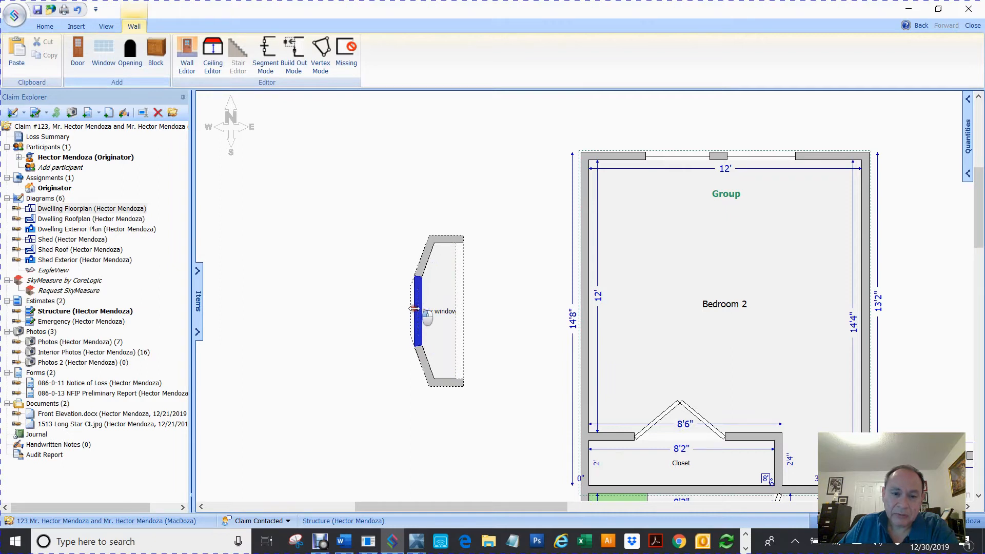
click(522, 307)
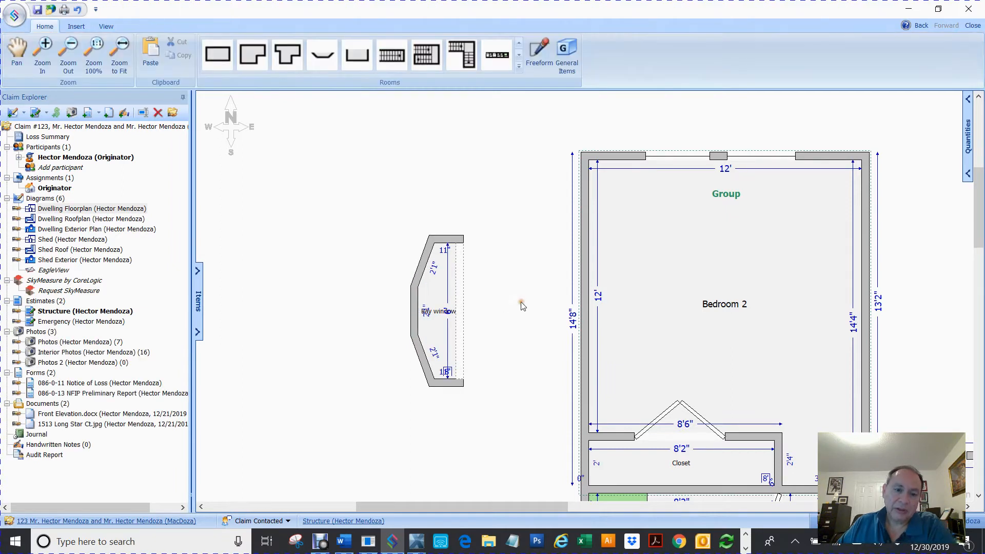
Extend the bay's open east side toward Bedroom 2 until the north and south side walls are 2' long.
scroll(492, 314, up, 1)
scroll(492, 314, up, 1)
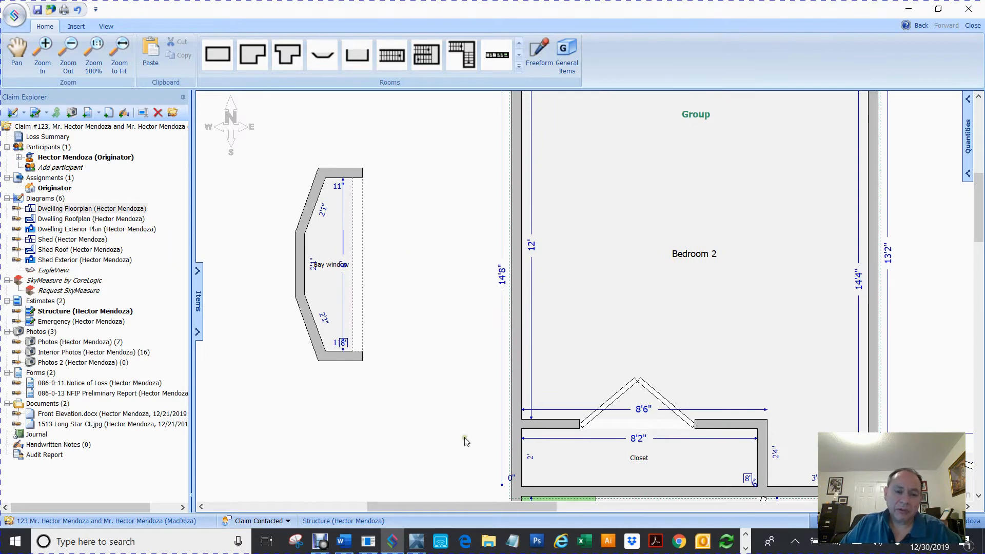
drag(435, 507, 406, 506)
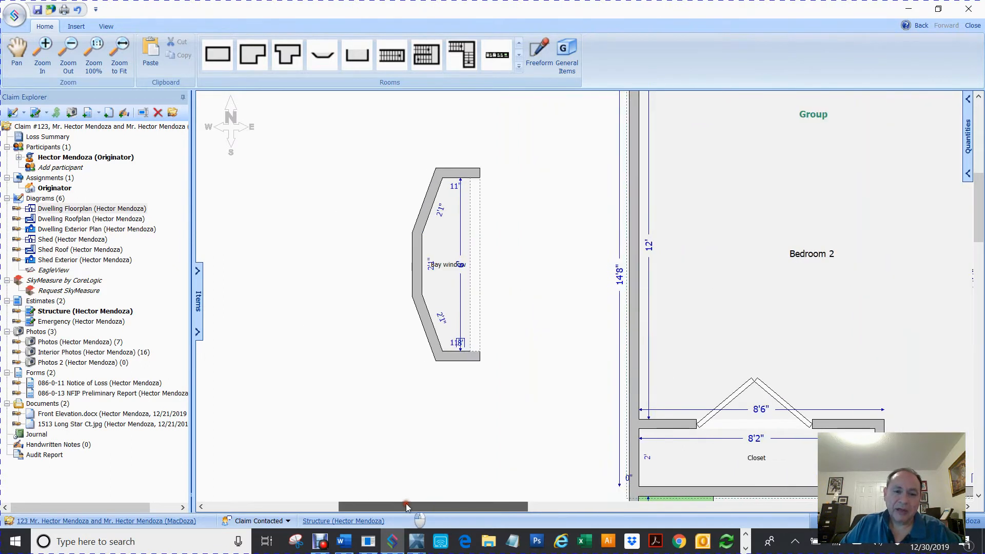
click(448, 230)
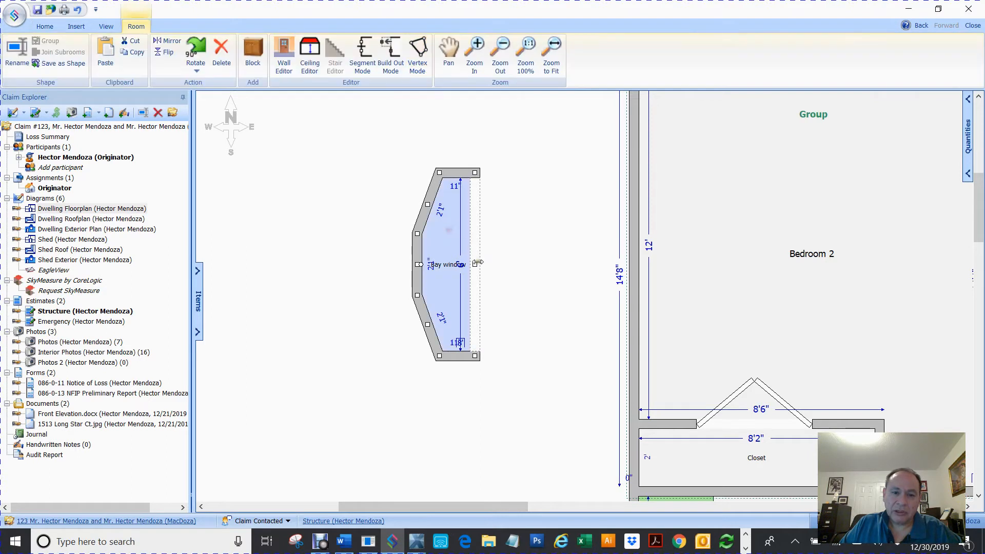
mouse_move(478, 265)
mouse_down()
mouse_move(492, 272)
mouse_move(484, 265)
mouse_up()
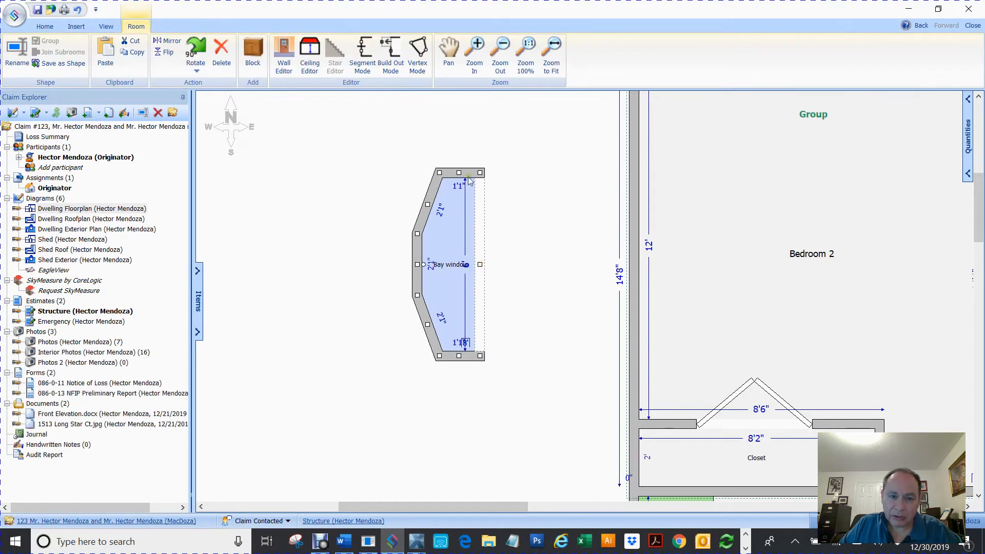
drag(483, 265, 506, 264)
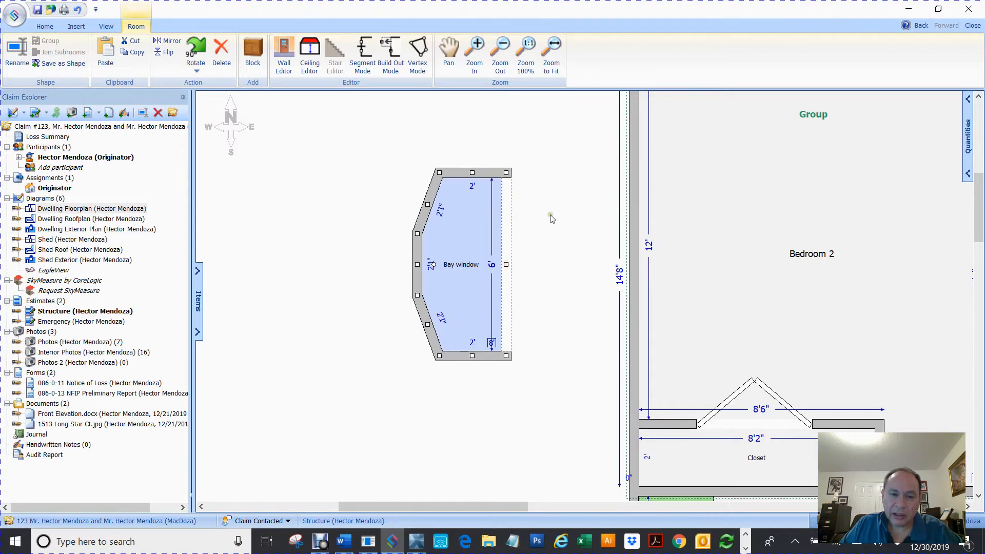
click(549, 216)
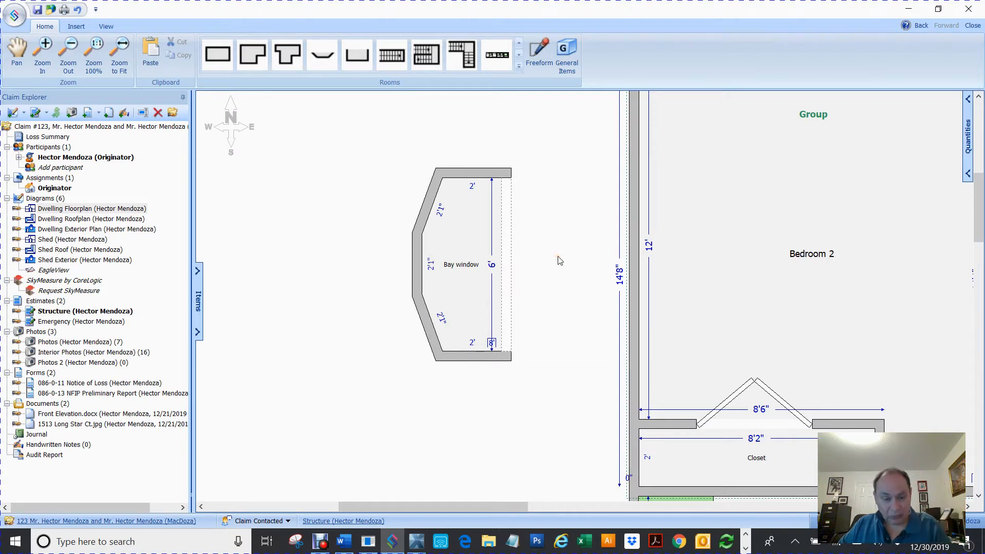
Add a window to each of the bay window room's five outer walls, with all five walls selected together.
click(484, 179)
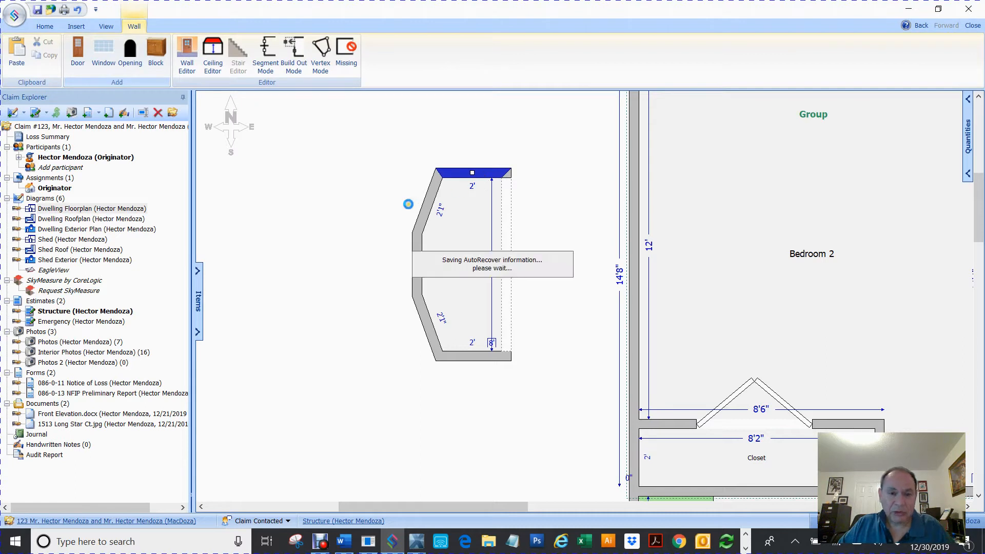
ctrl+click(426, 210)
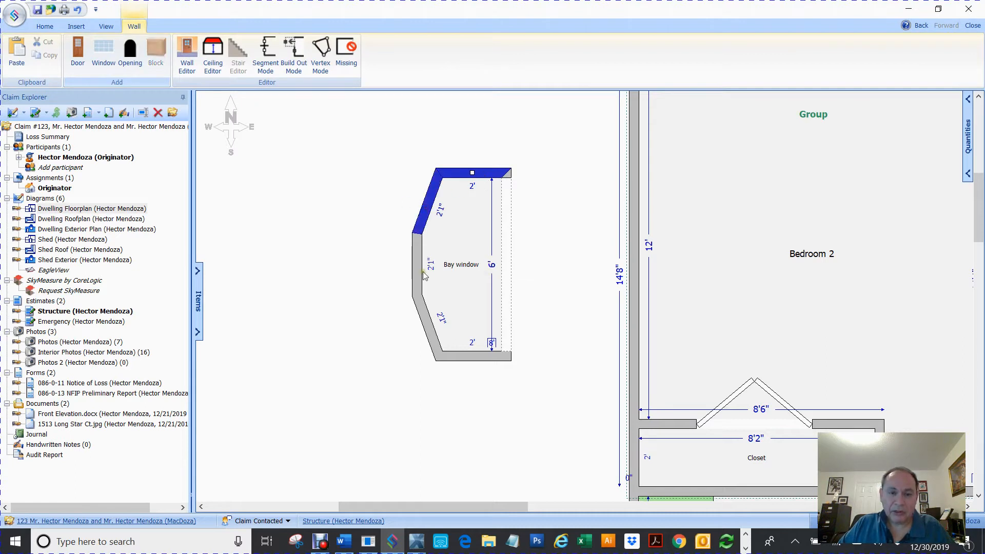
ctrl+click(417, 271)
ctrl+click(425, 318)
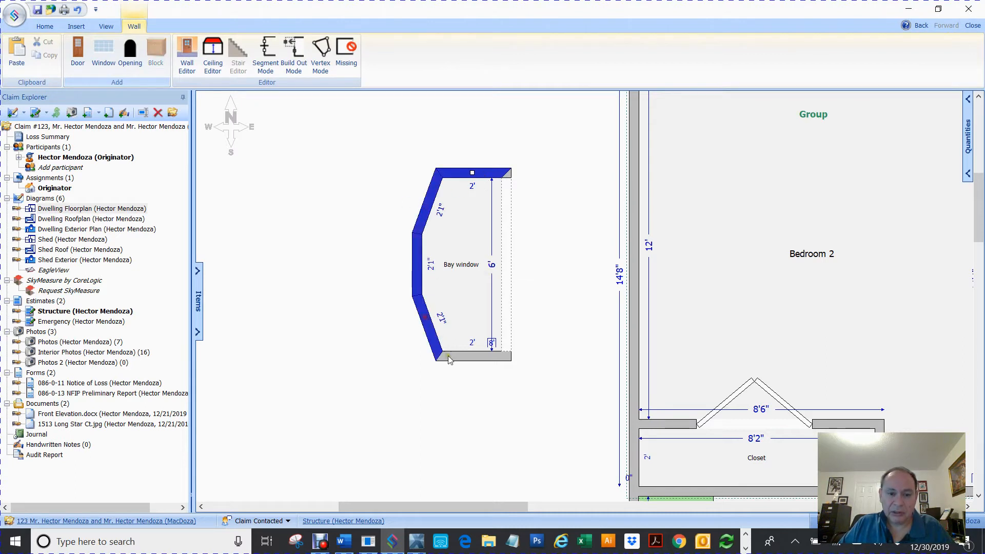
ctrl+click(477, 358)
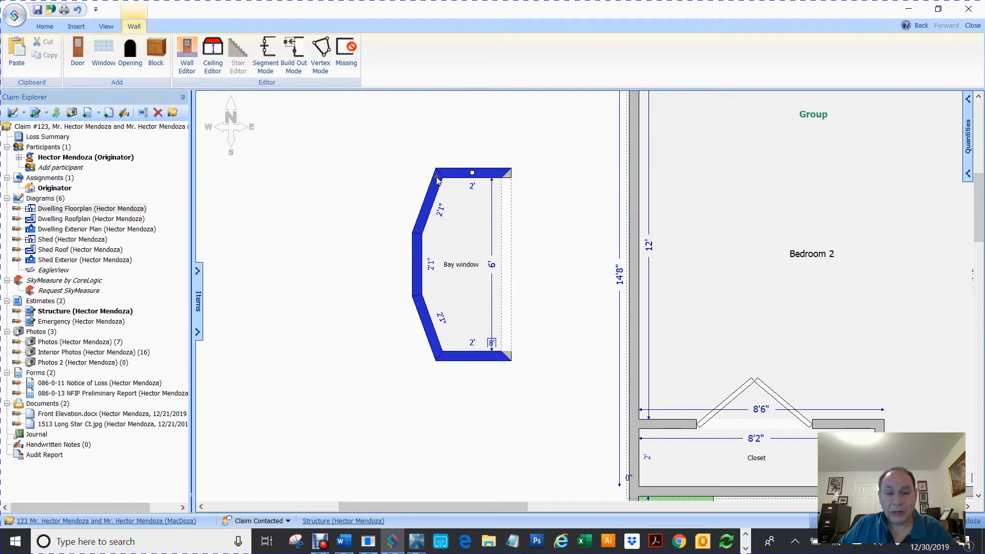
right_click(432, 198)
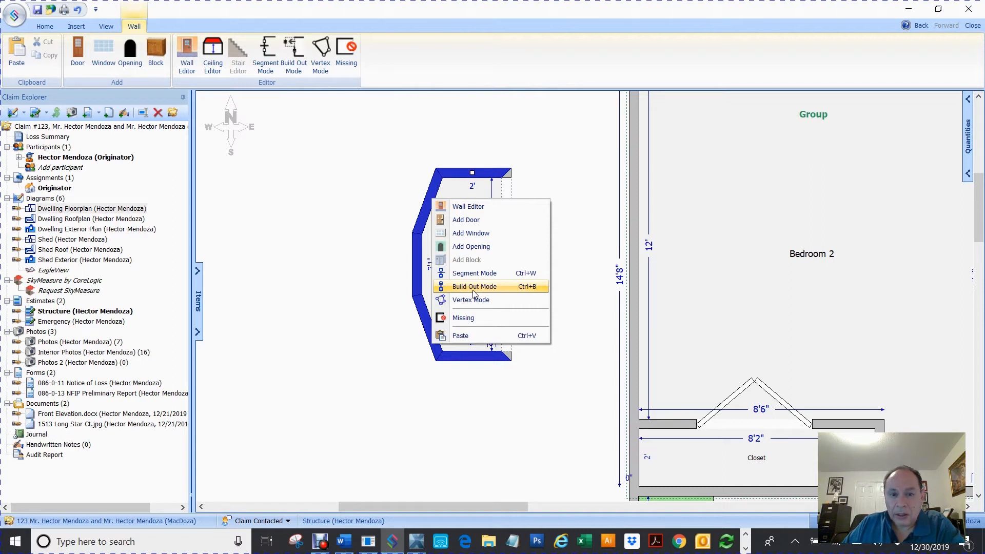
click(352, 241)
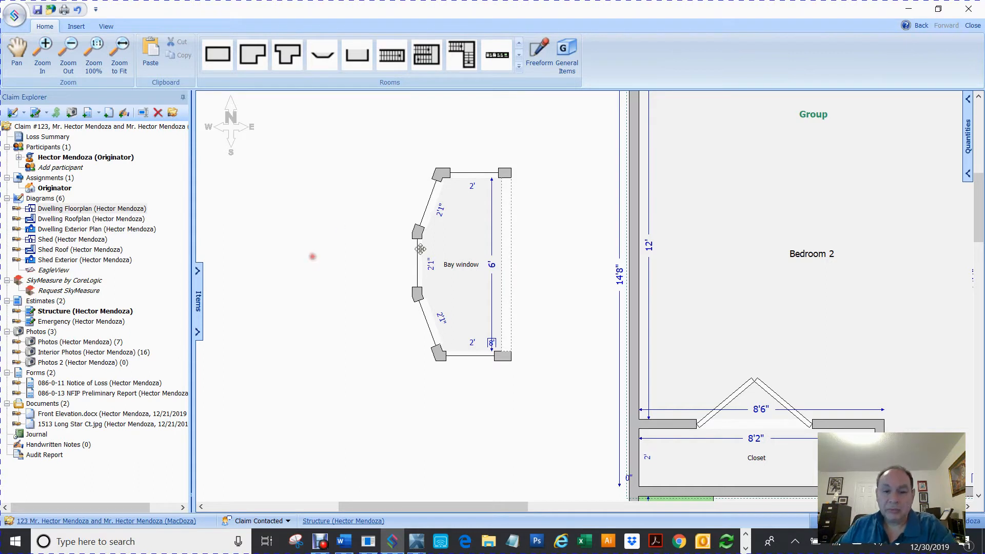
Attach the bay window room to Bedroom 2's west wall, about 1'8" from the room's north corner.
drag(460, 247, 582, 180)
click(418, 336)
scroll(492, 305, up, 2)
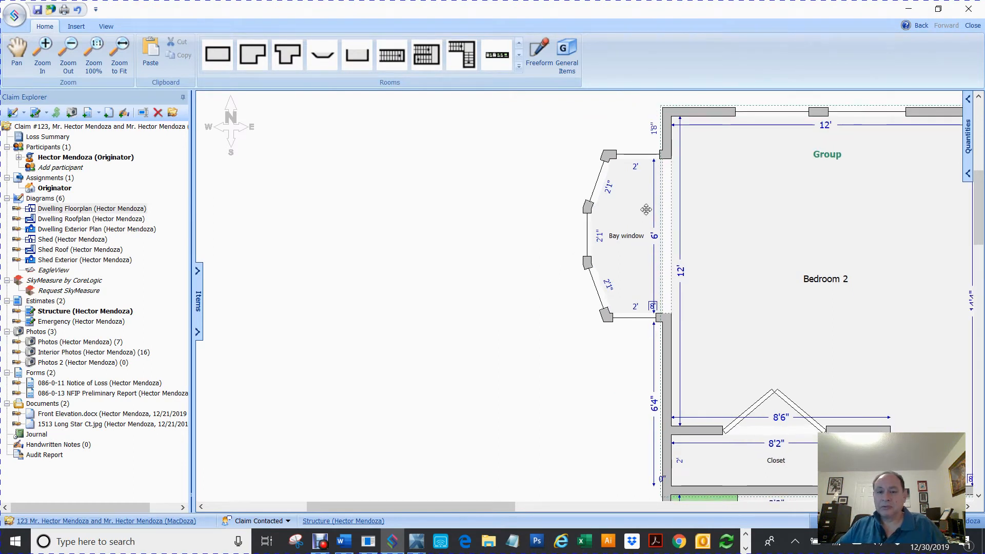
Examine the bay window room in the Ceiling Editor's 3D view, and return to the floorplan.
click(639, 211)
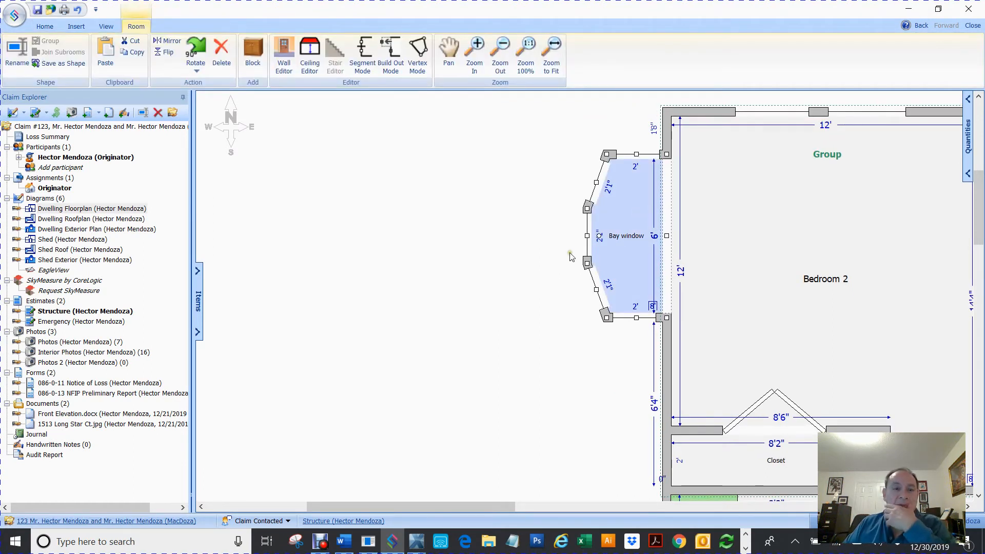
click(314, 72)
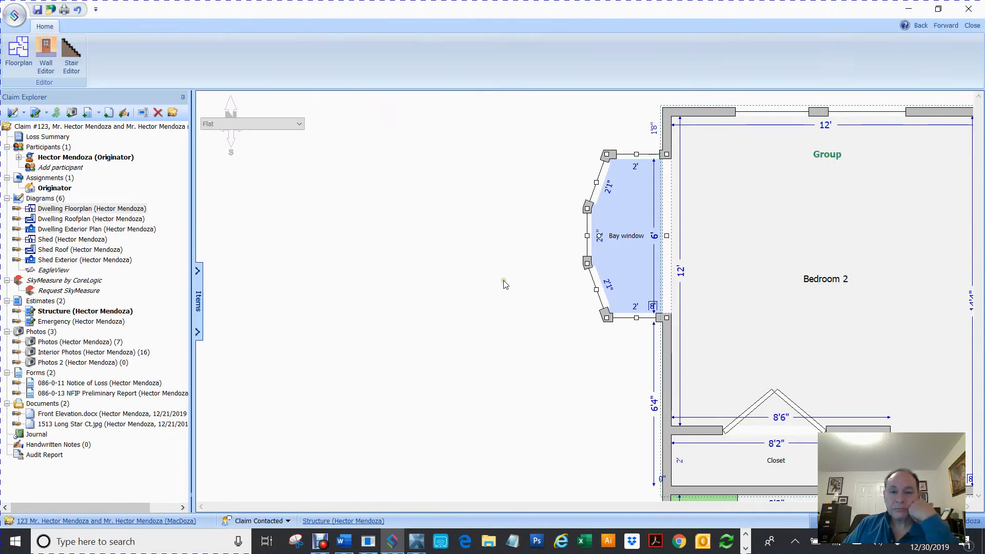
mouse_move(591, 382)
mouse_down()
mouse_move(650, 374)
mouse_move(561, 370)
mouse_move(609, 378)
mouse_move(555, 380)
mouse_move(595, 382)
mouse_move(585, 395)
mouse_move(562, 377)
mouse_up()
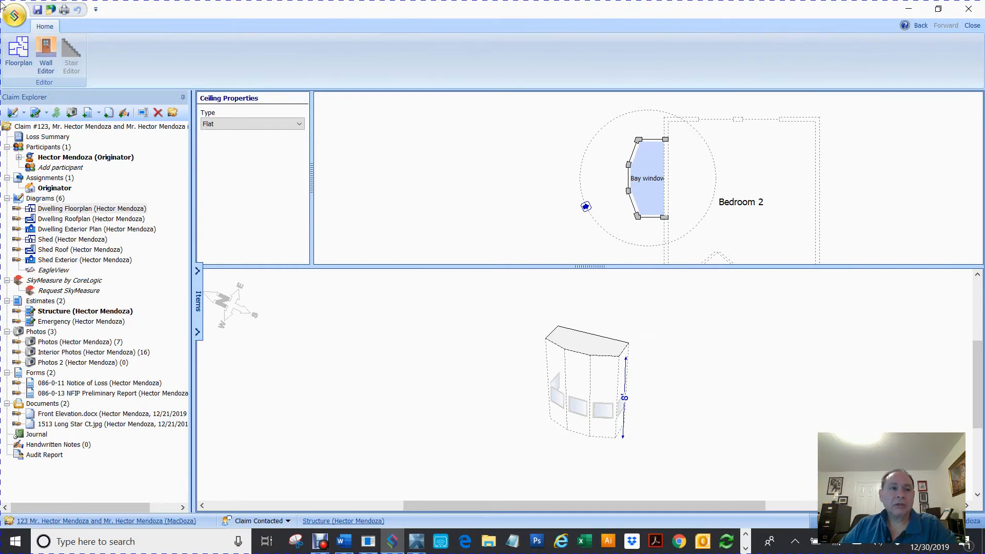
click(19, 49)
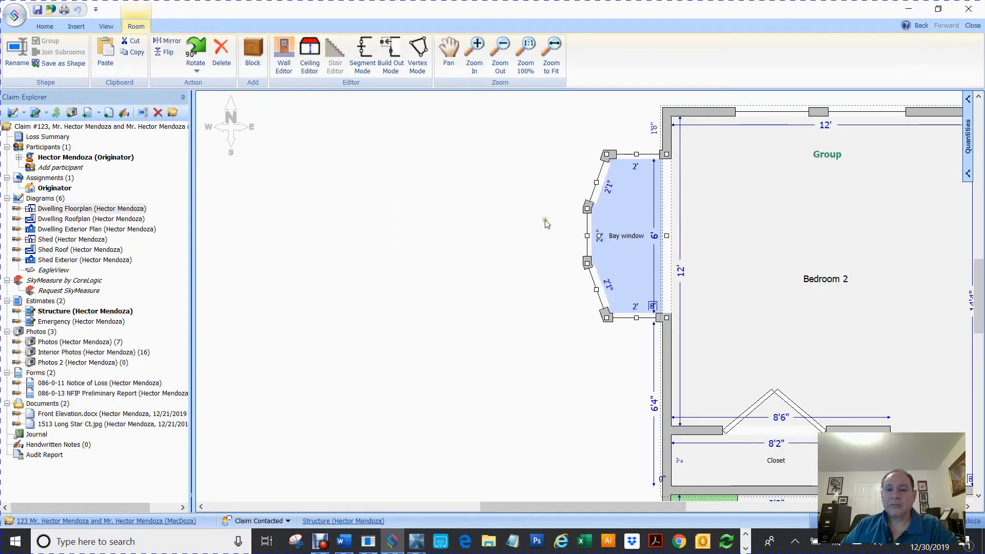
click(539, 220)
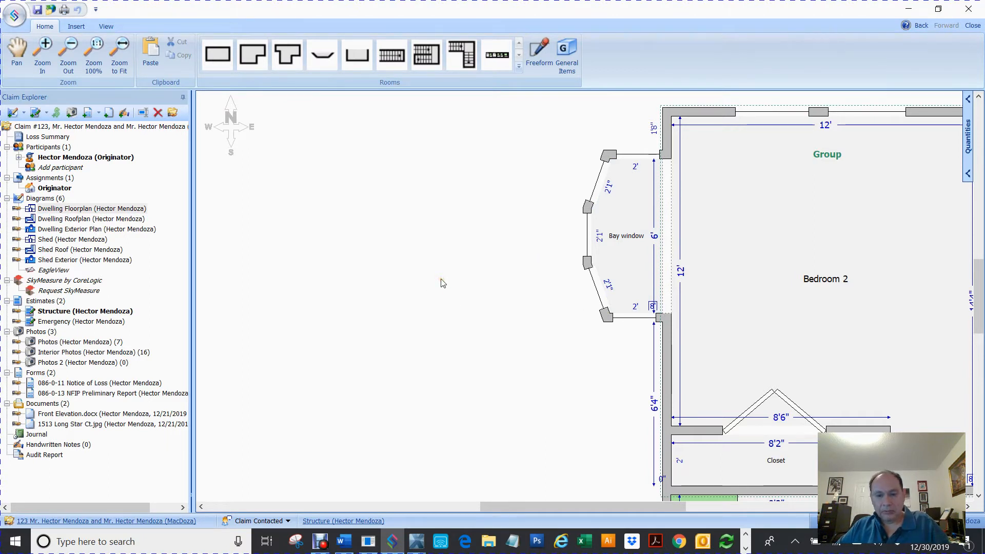
Delete the bay window room attached to Bedroom 2.
click(631, 229)
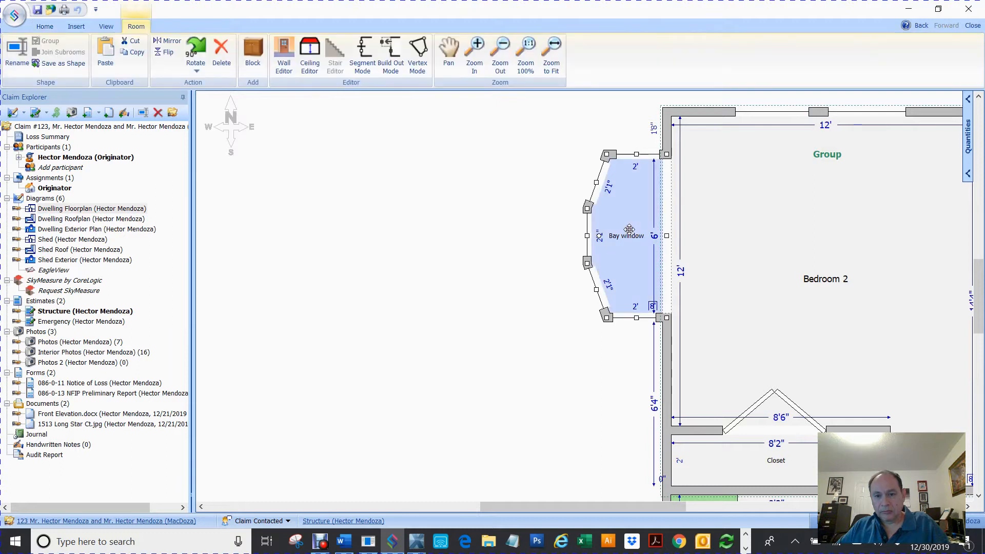
click(456, 281)
click(635, 237)
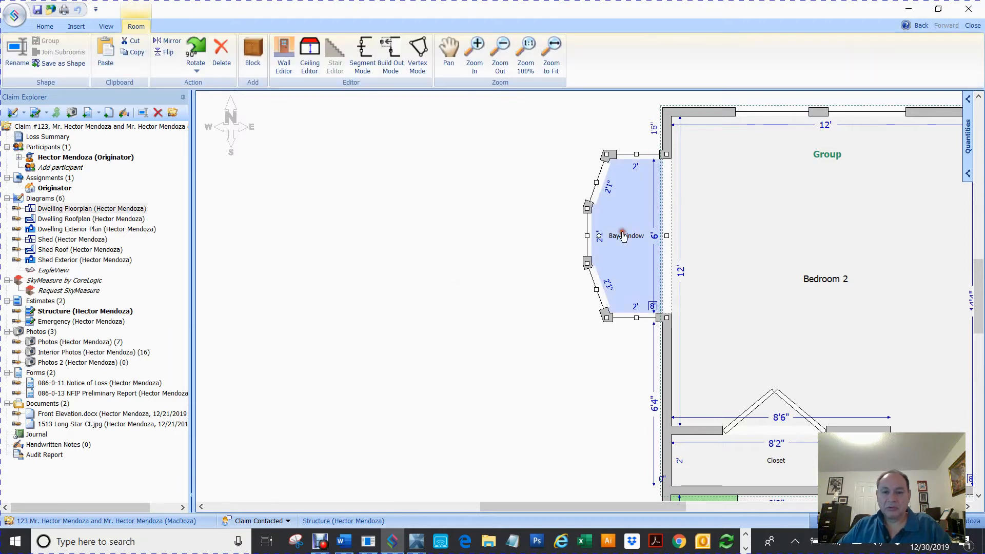
key(Delete)
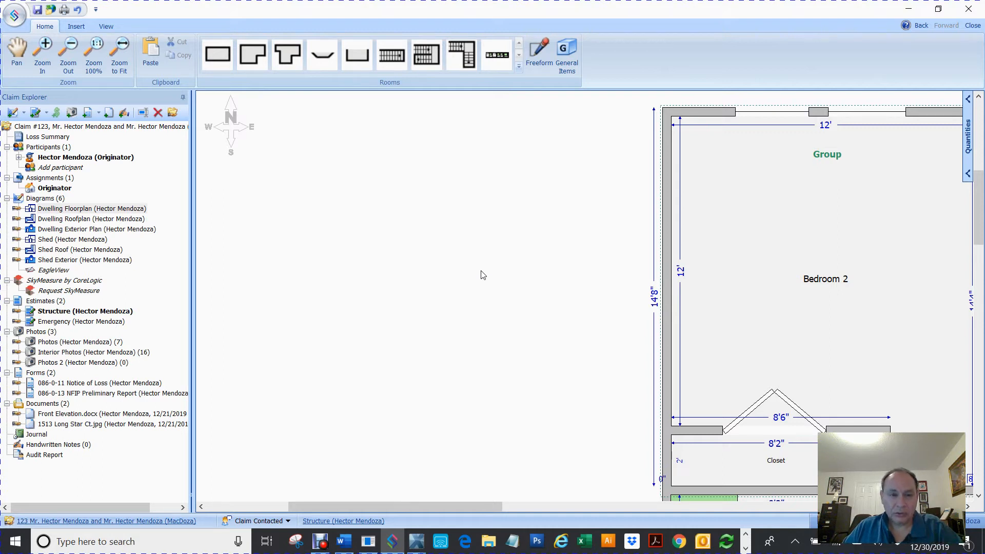
Split Bedroom 2's west wall at two points in Segment Mode, and push the middle segment of about 4'9" outward by 4".
click(318, 59)
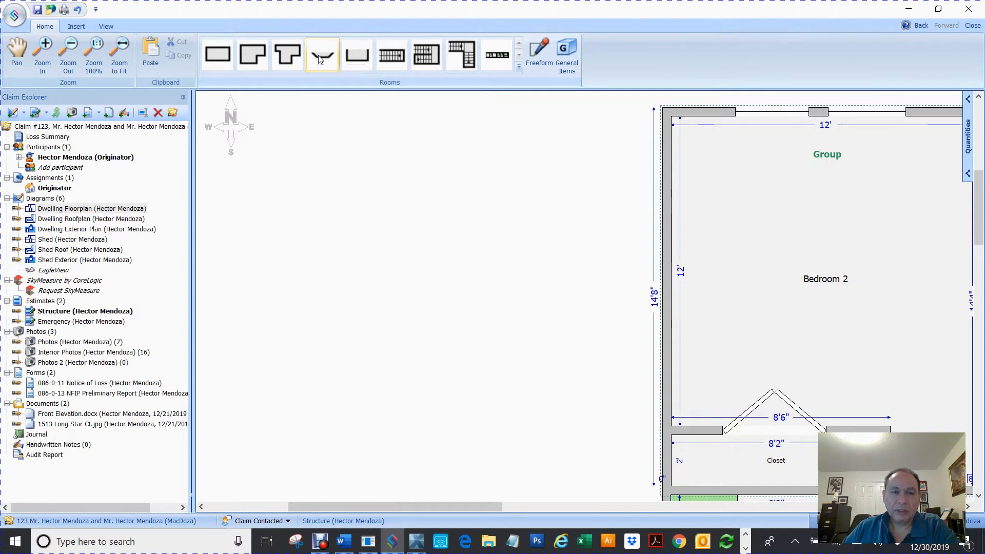
click(666, 212)
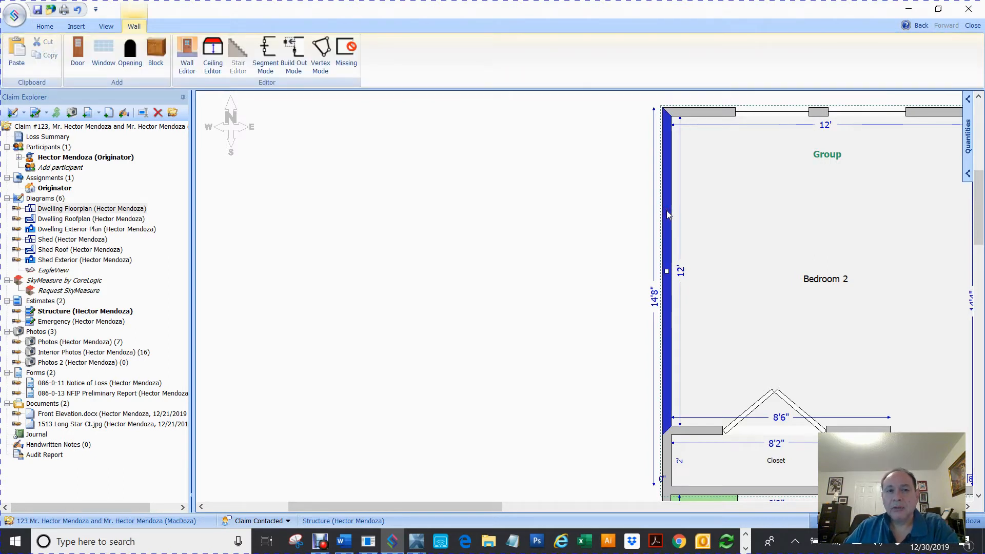
click(265, 55)
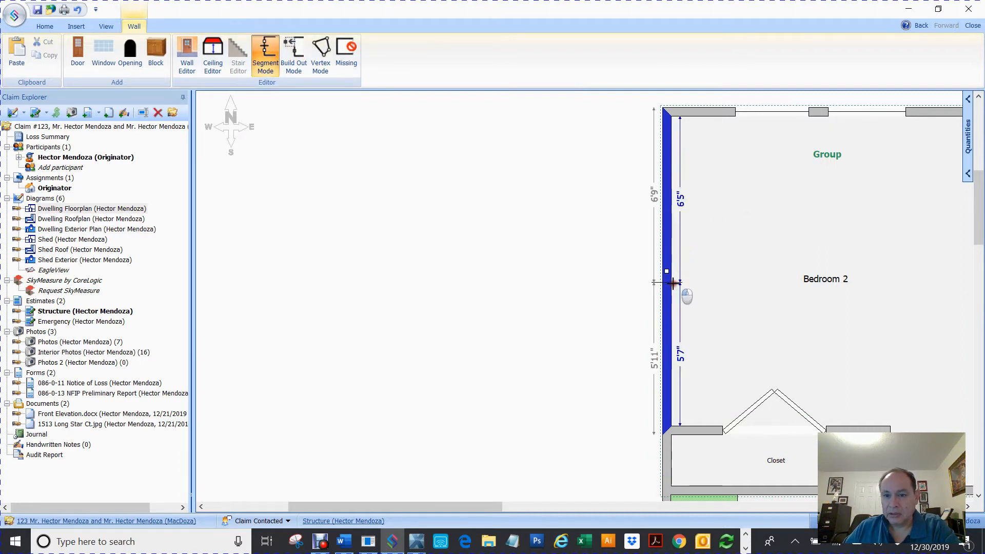
click(667, 316)
drag(667, 317, 667, 319)
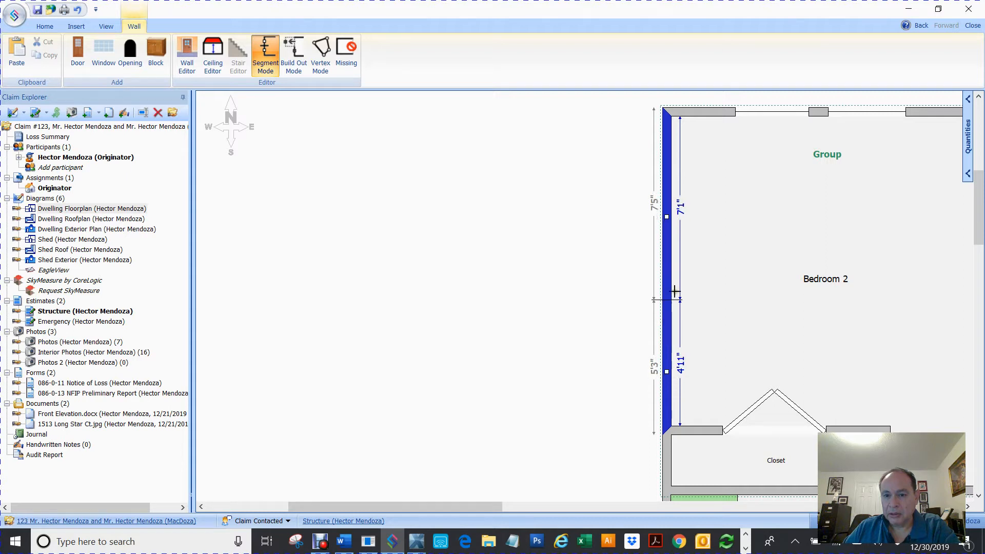
click(667, 194)
drag(667, 256, 657, 260)
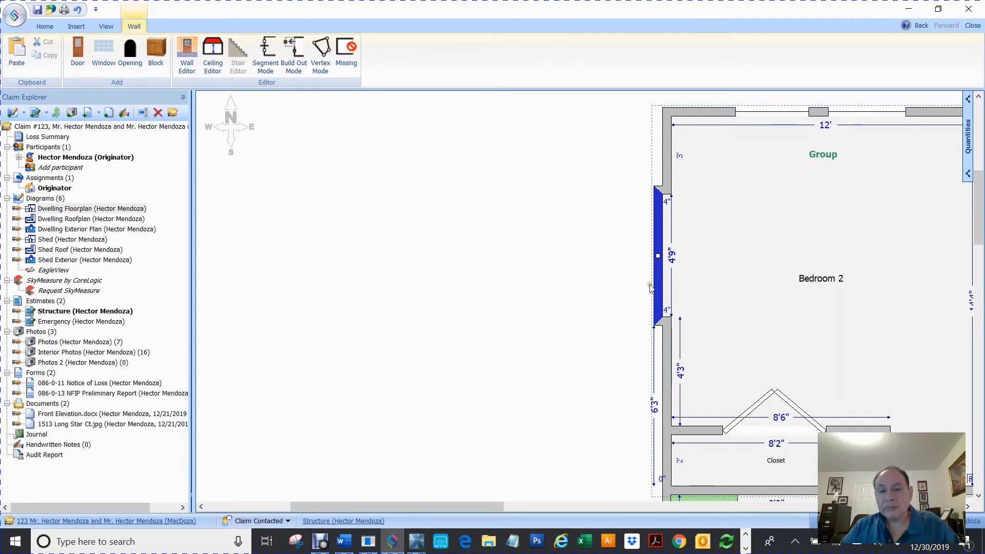
click(617, 293)
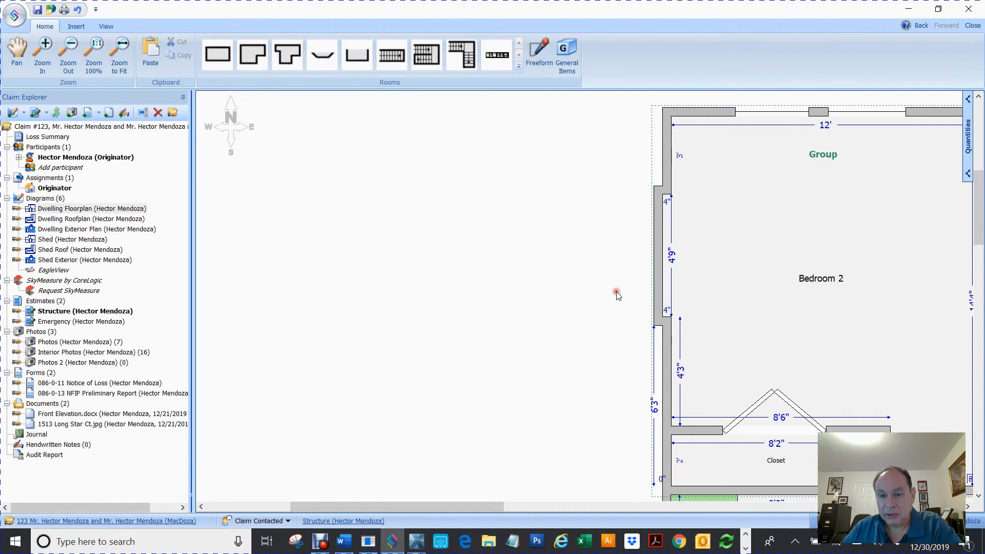
Pull the midpoint of the pushed-out wall segment outward in Vertex Mode to form two angled walls of about 2'6" each.
click(658, 254)
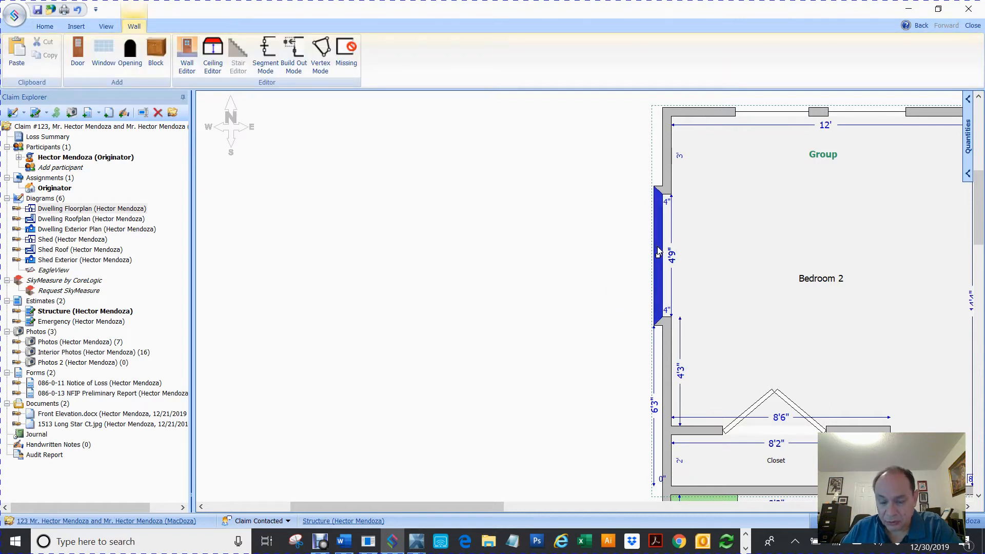
right_click(658, 252)
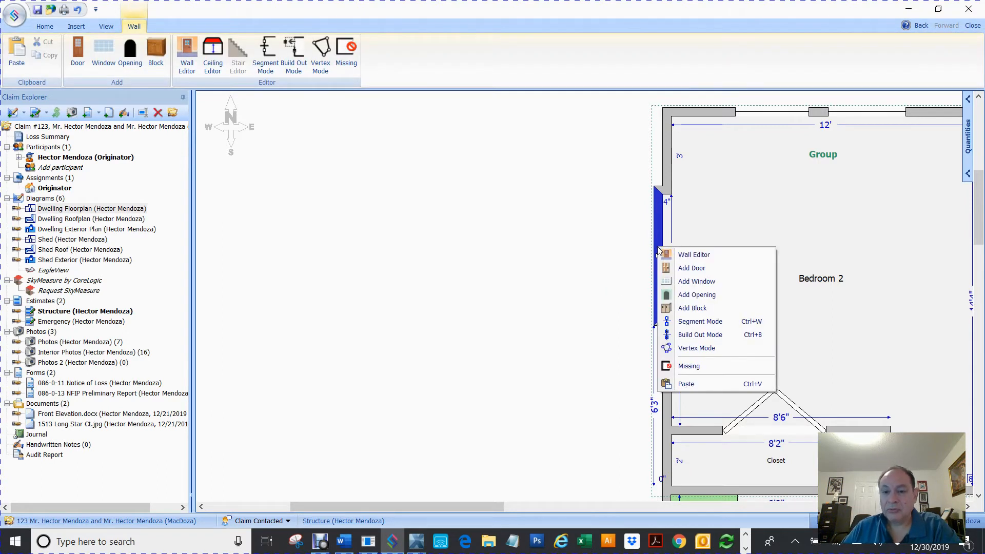
click(693, 347)
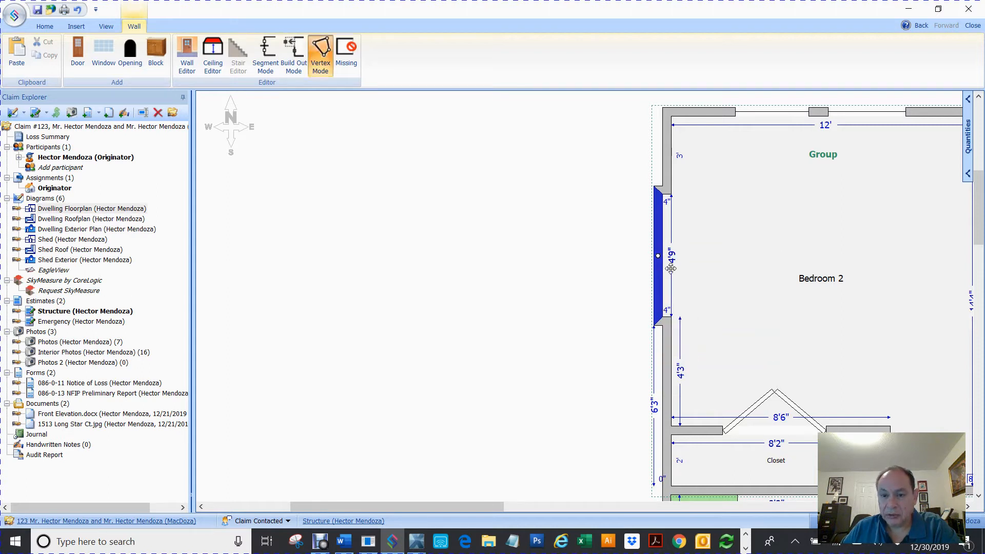
drag(658, 255, 637, 255)
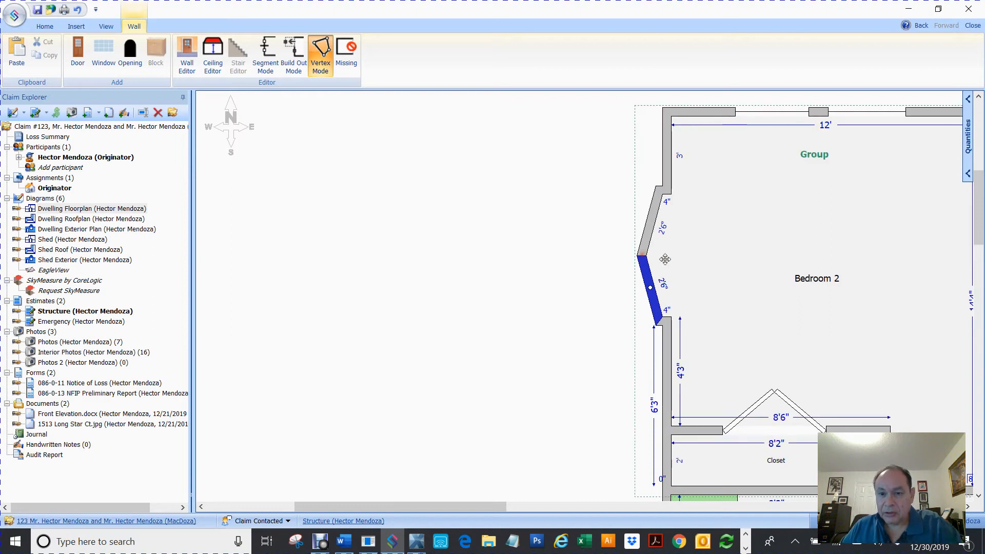
Pull the midpoints of both angled bay walls outward in Bedroom 2's Vertex Mode, making four segments of about 13" each.
key(alt)
scroll(668, 263, up, 2)
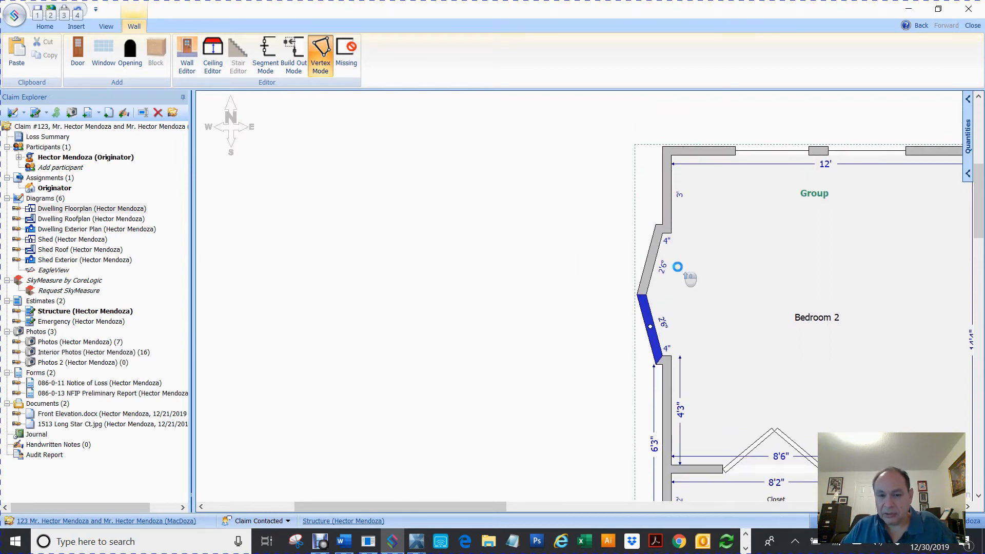
scroll(677, 268, up, 1)
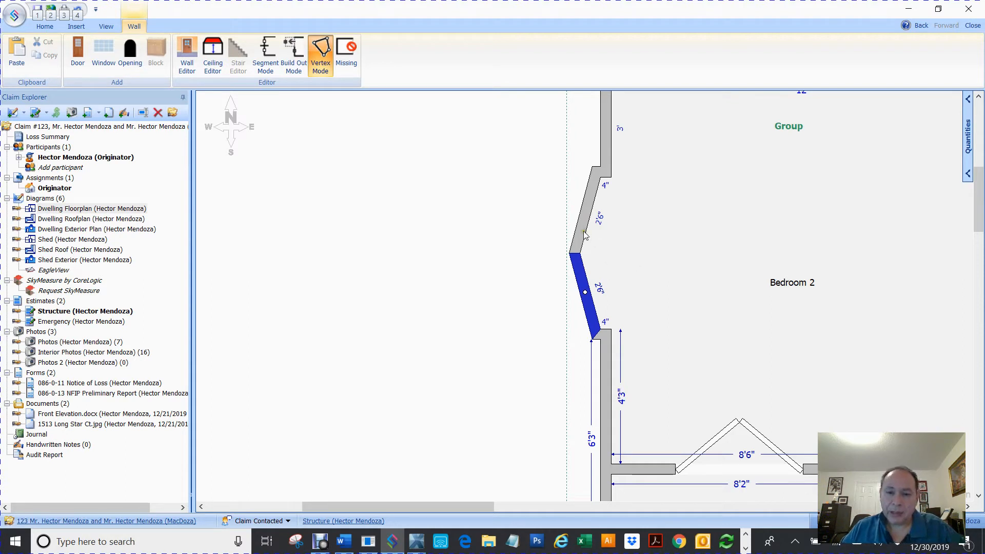
click(597, 247)
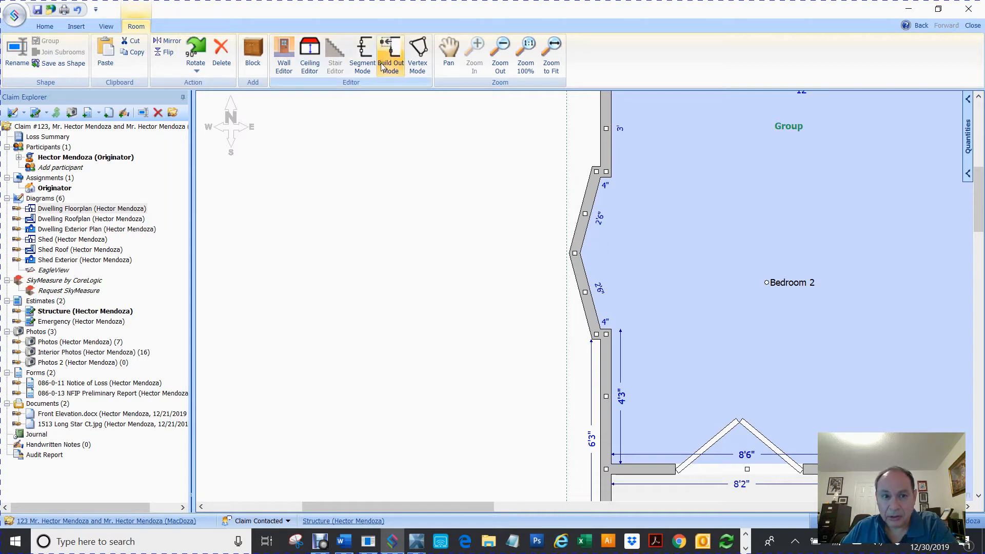
click(417, 57)
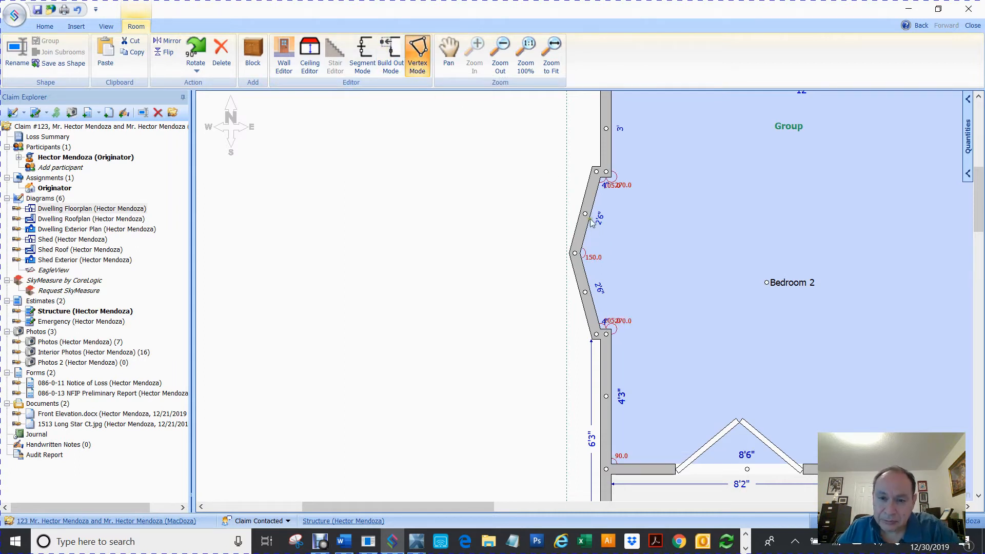
drag(586, 213, 578, 211)
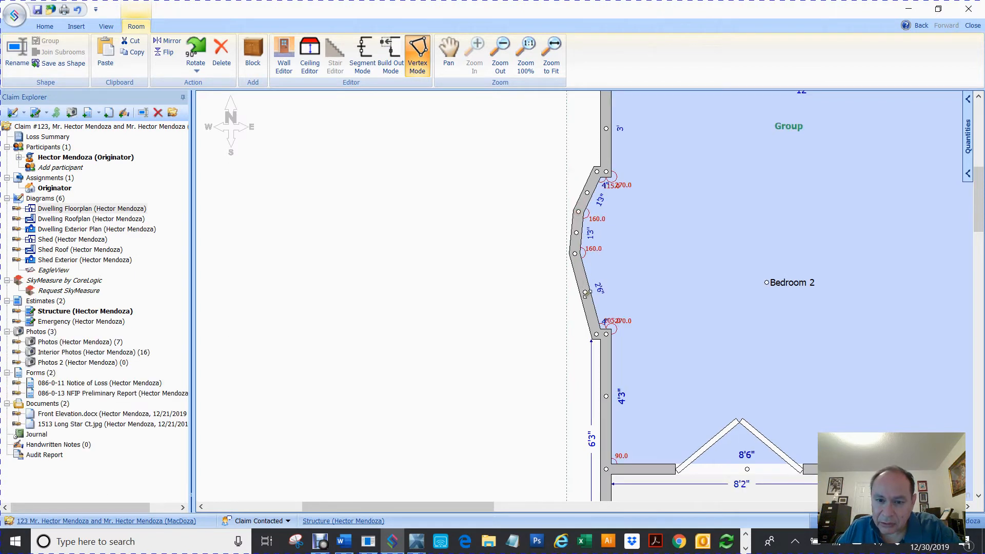
drag(585, 293, 579, 294)
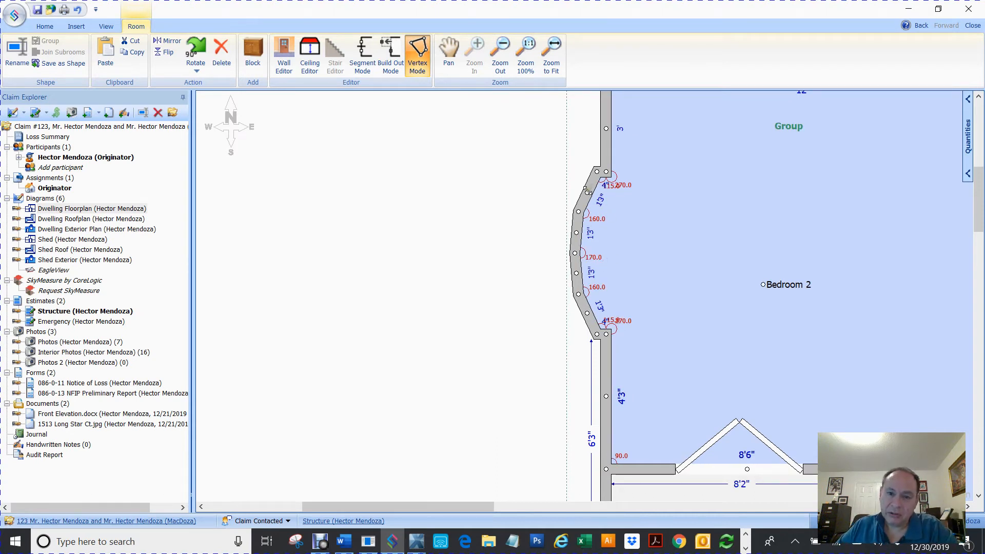
Round the bay further by pulling out the midpoints of its two end segments and shifting the midpoint of the segment south of centre.
drag(587, 191, 585, 190)
drag(587, 312, 587, 312)
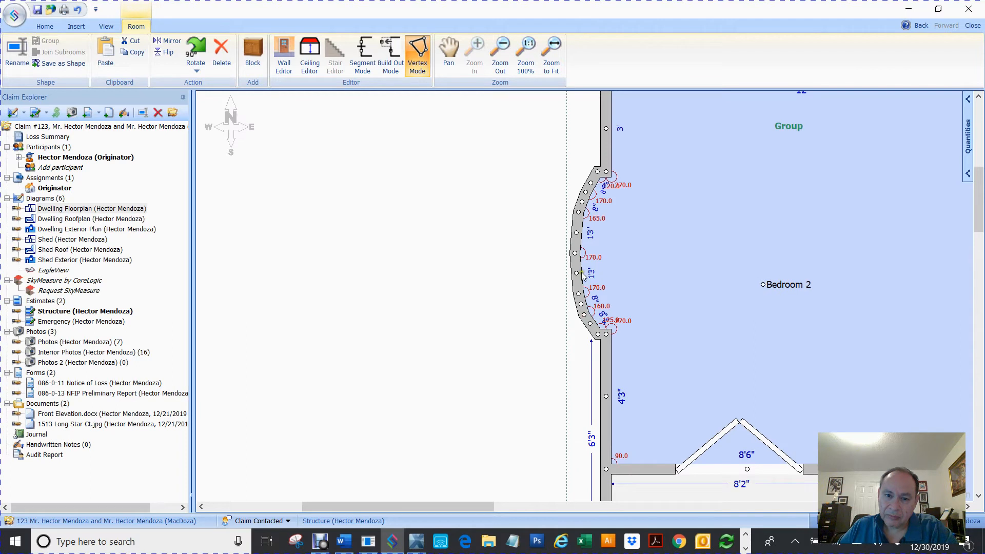
drag(577, 272, 573, 242)
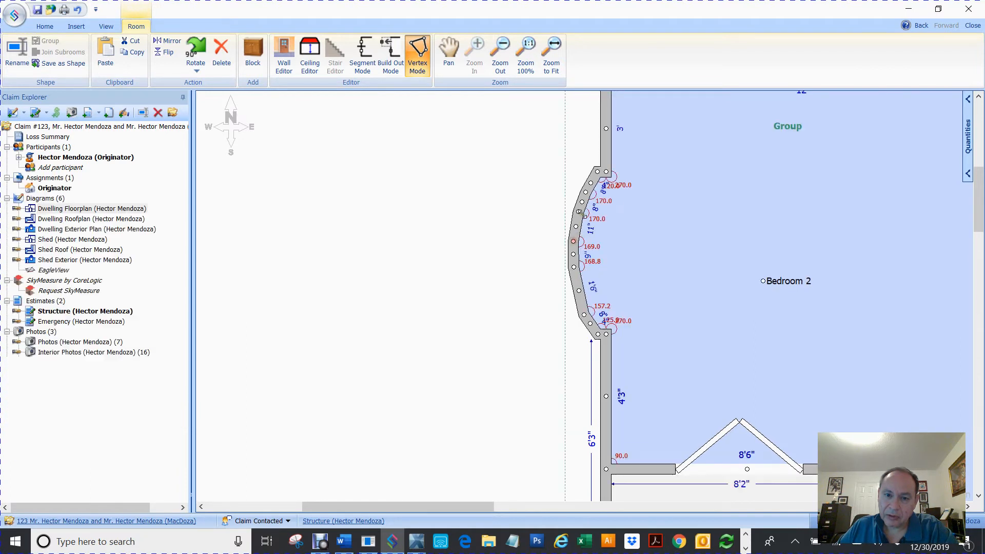
click(467, 306)
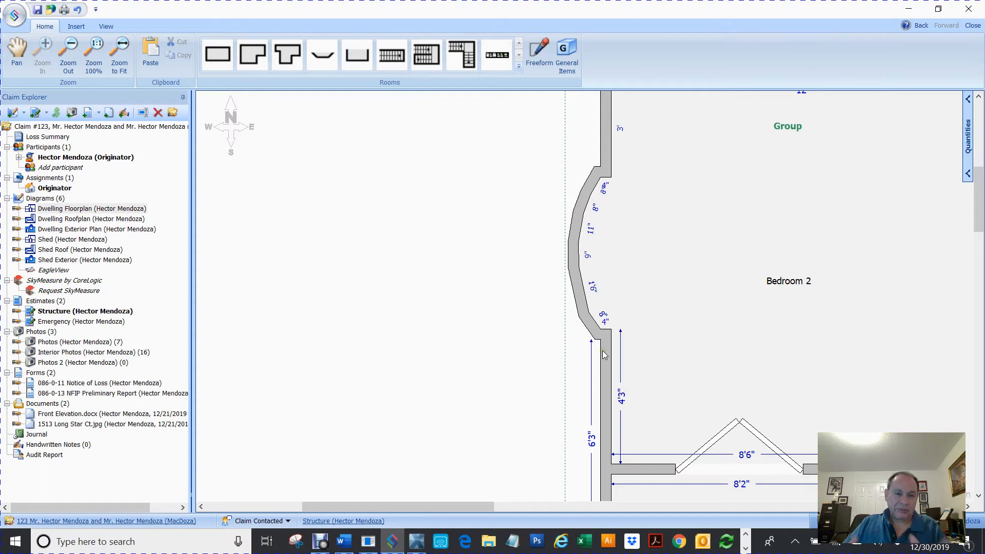
click(597, 265)
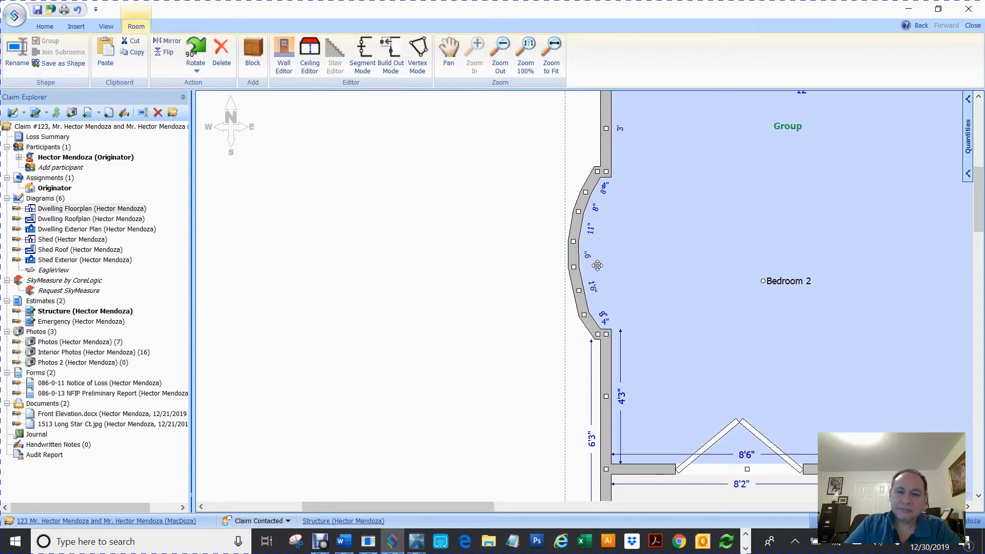
Delete Bedroom 2 with its reshaped bay wall from the floor plan, and undo the deletion.
key(Delete)
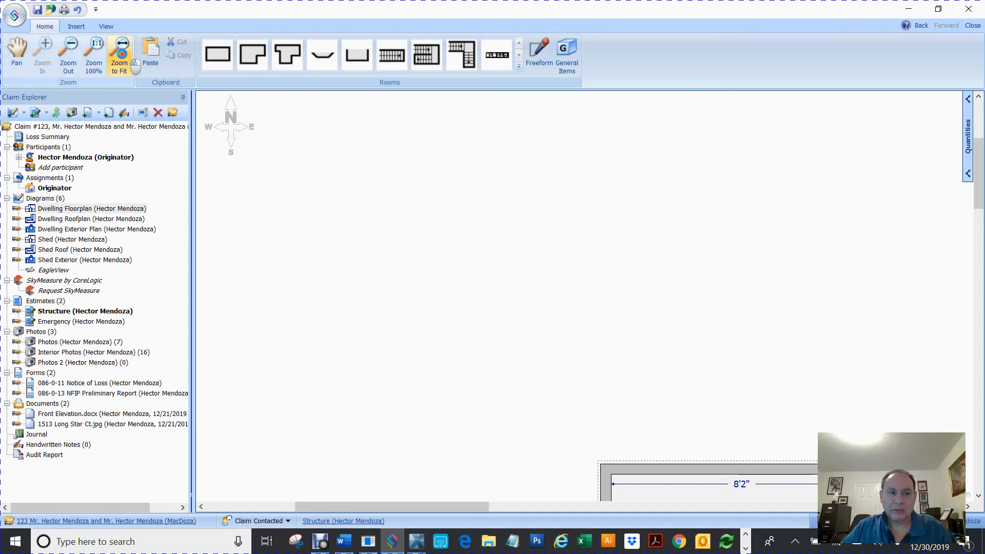
click(120, 53)
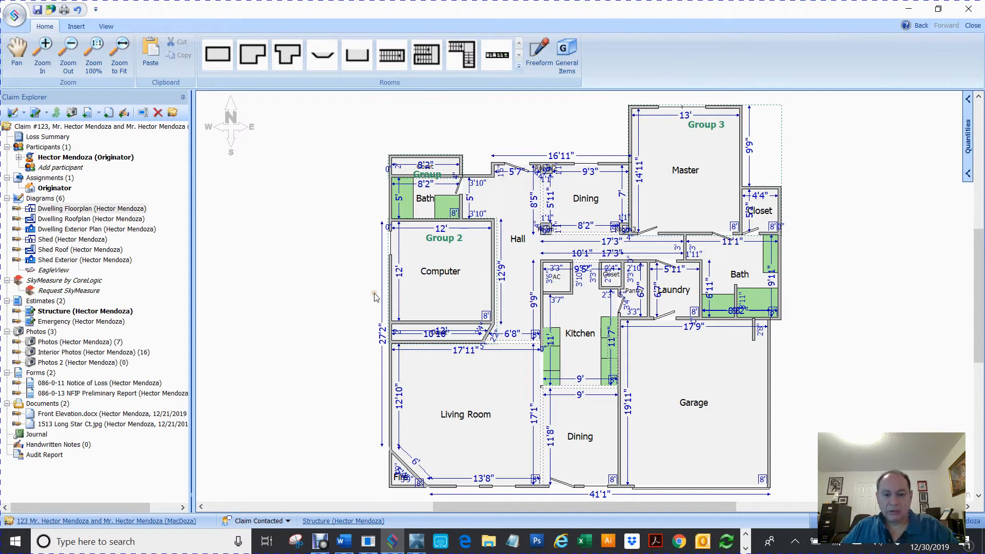
click(553, 507)
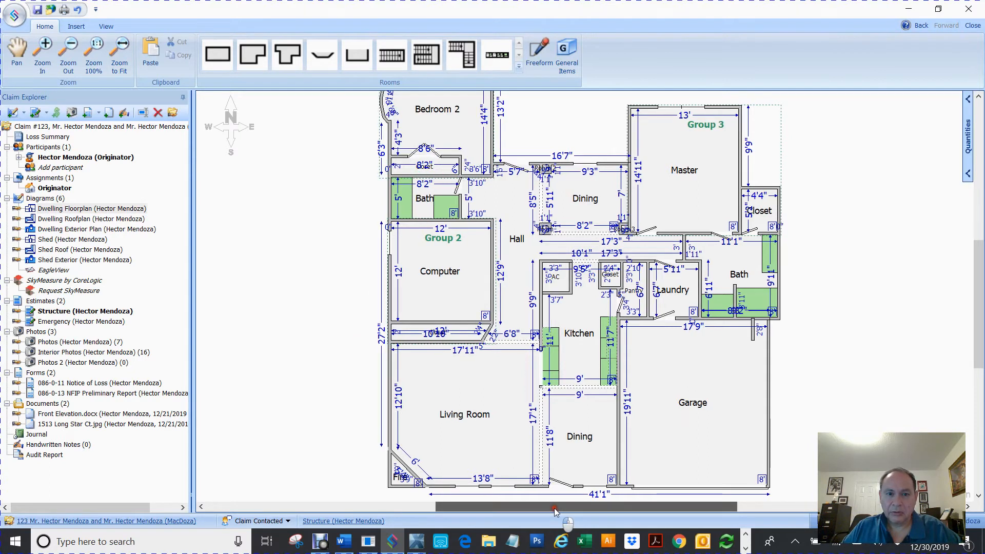
Examine Bedroom 2's rounded bay within the overall floor plan, checking its individual wall segments.
drag(553, 508, 558, 509)
scroll(582, 401, up, 2)
scroll(583, 400, up, 1)
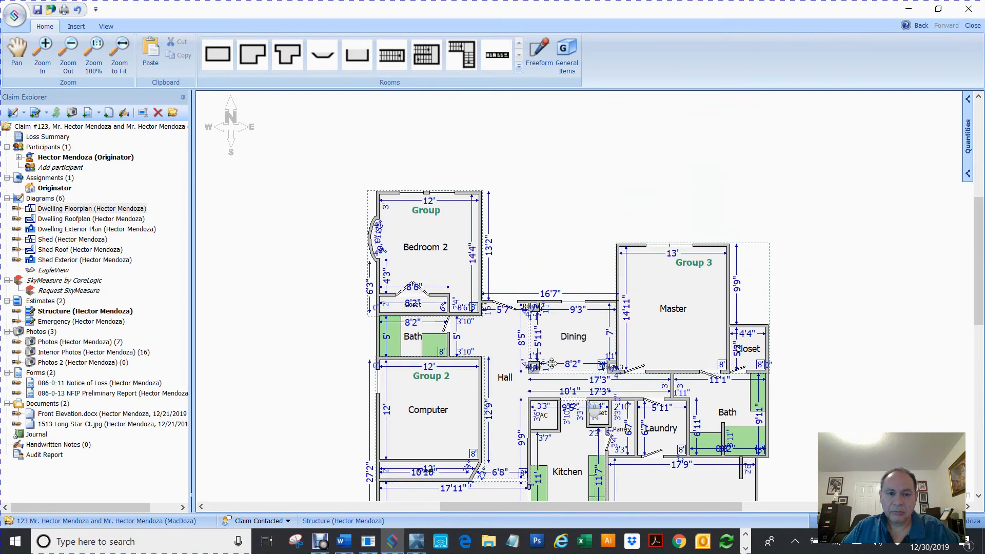
scroll(393, 232, up, 1)
scroll(393, 232, up, 1)
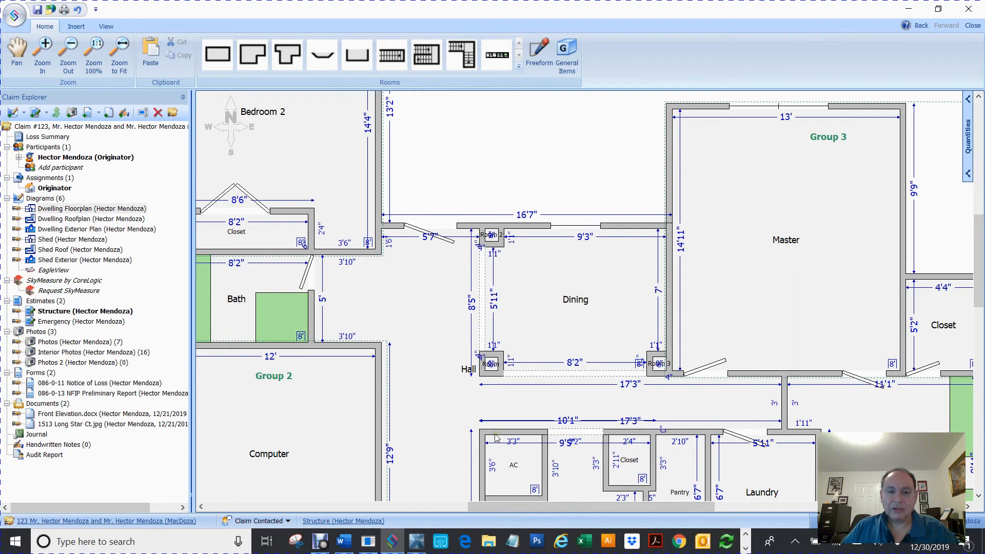
scroll(496, 437, down, 1)
scroll(496, 437, up, 1)
scroll(496, 437, down, 1)
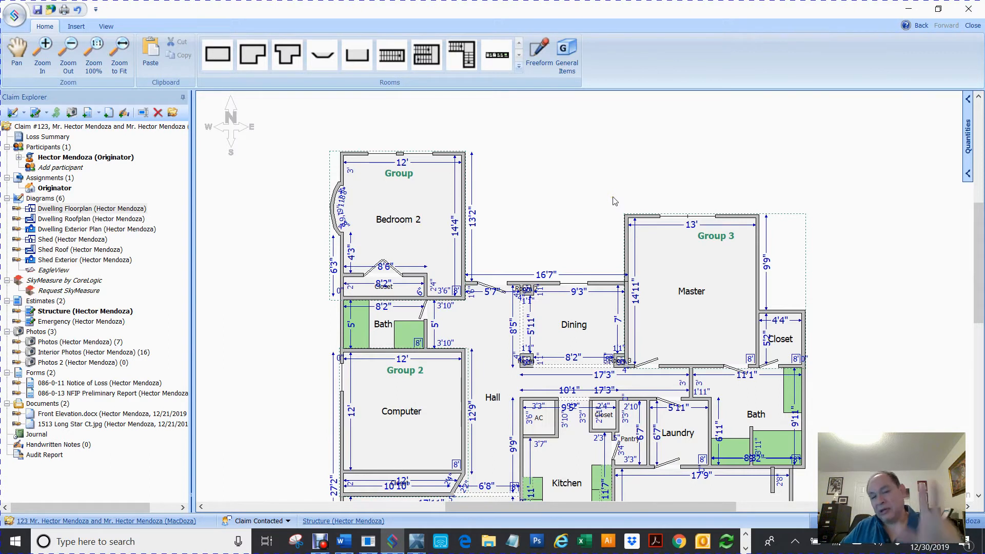
click(335, 214)
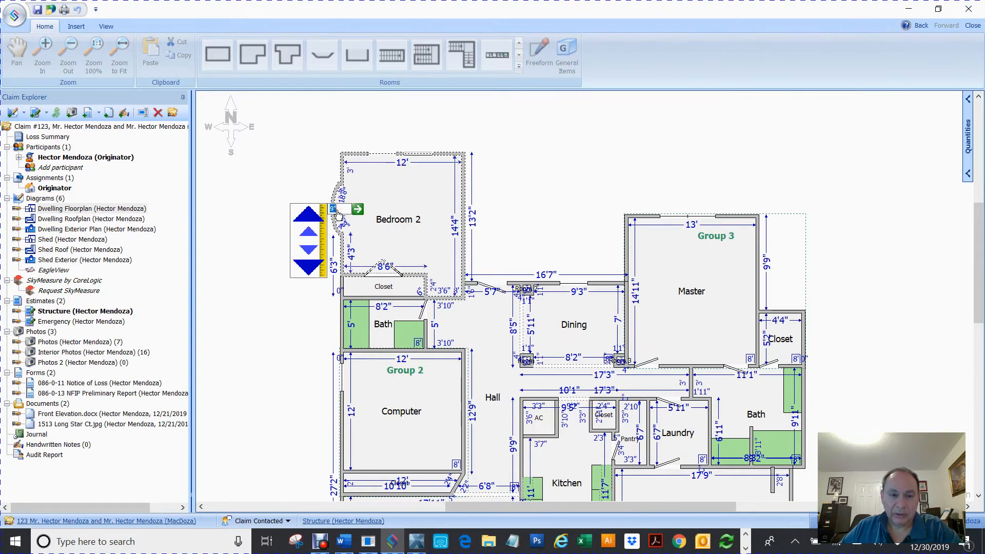
click(341, 195)
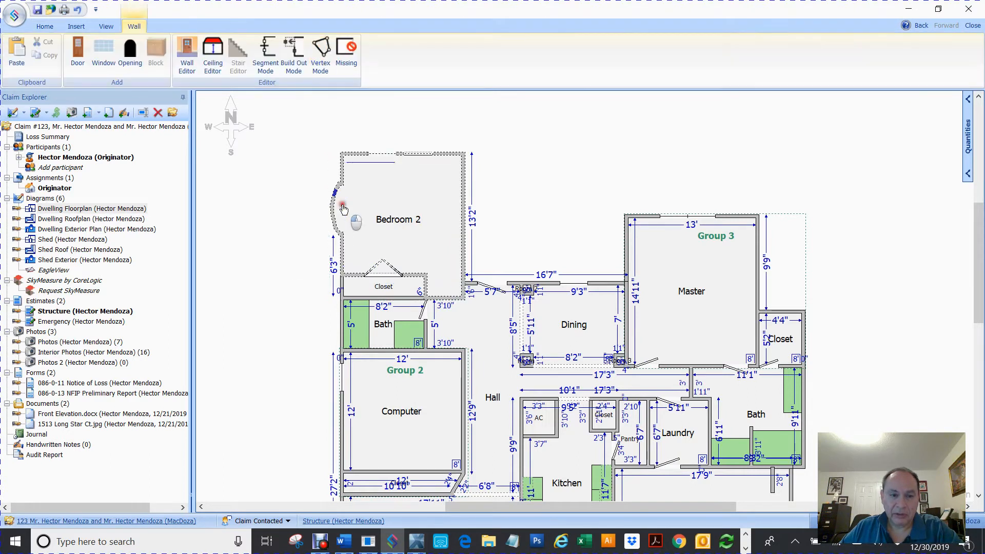
click(303, 178)
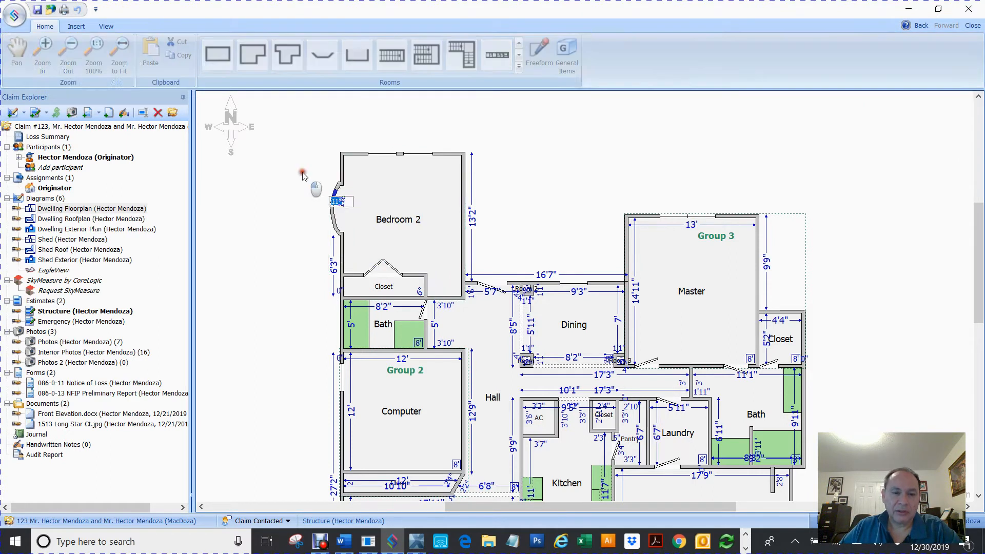
Inspect Bedroom 2 up close, comparing the selection of the whole room with that of the bay's middle wall segment.
click(341, 210)
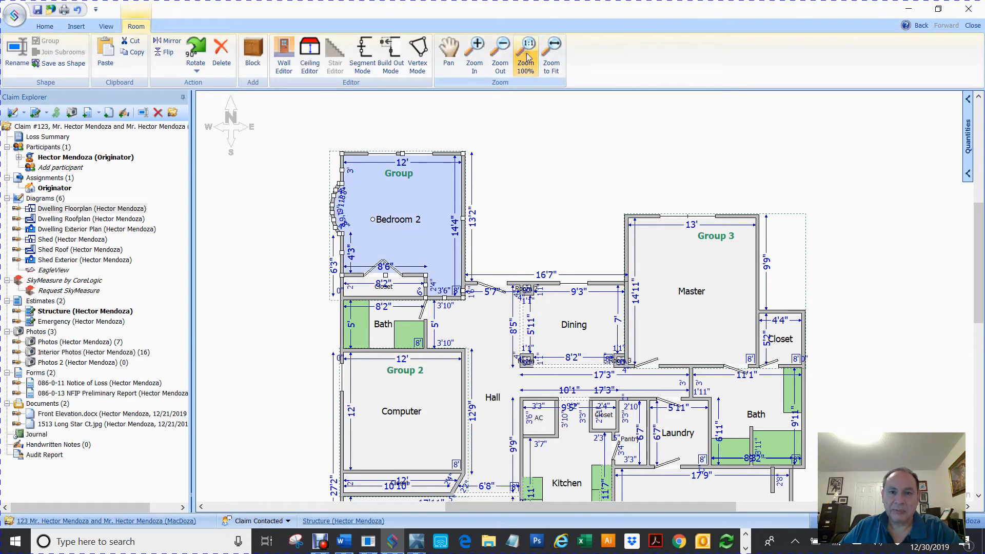
click(548, 52)
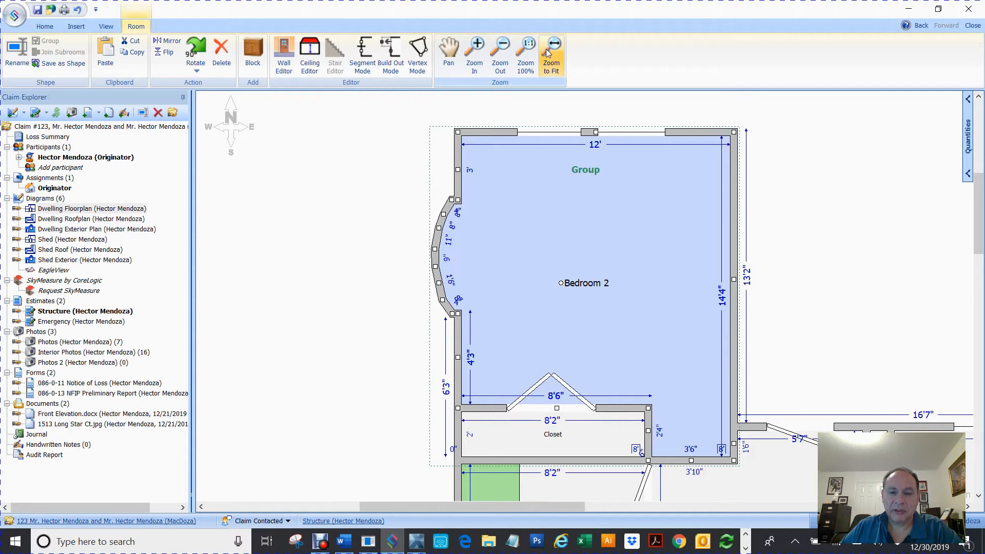
click(317, 304)
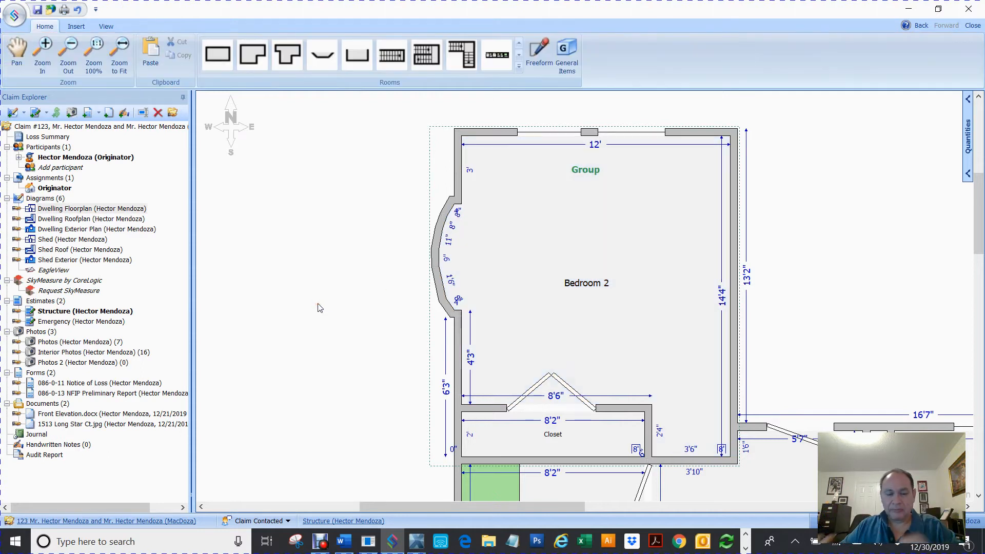
click(459, 254)
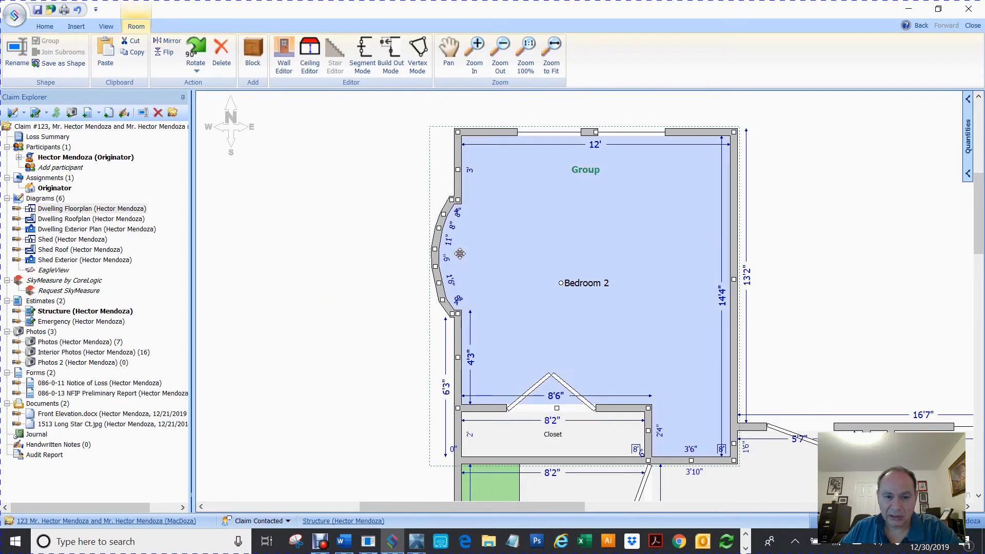
click(414, 255)
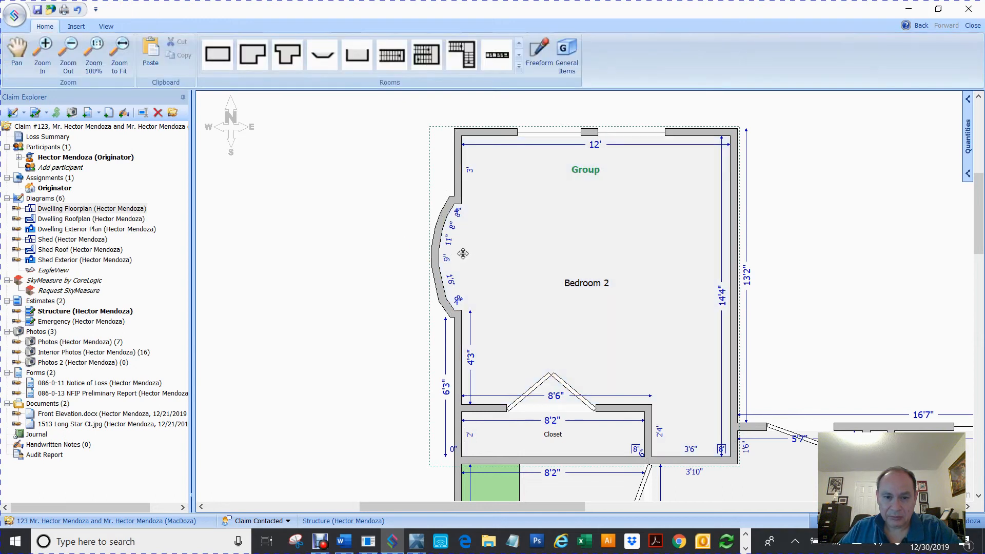
click(437, 260)
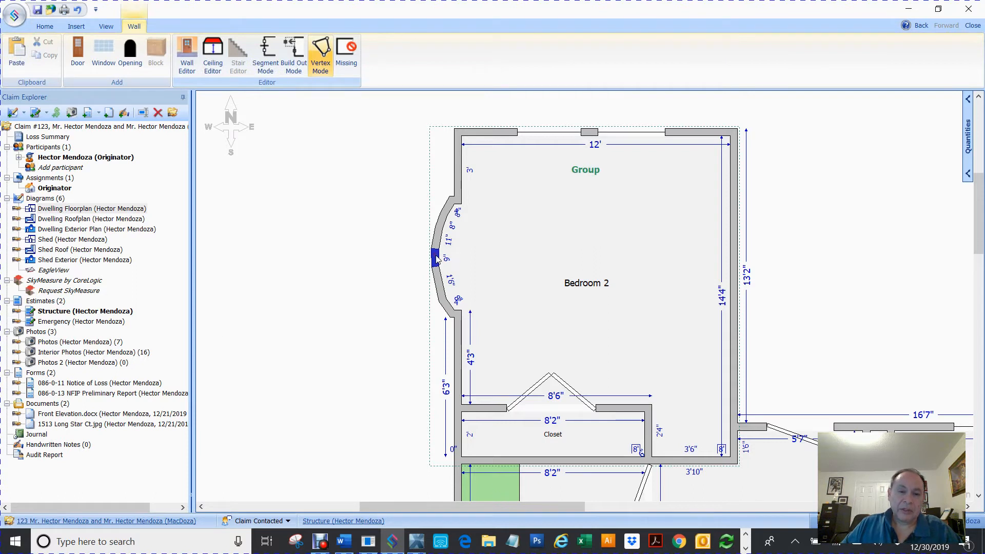
click(319, 259)
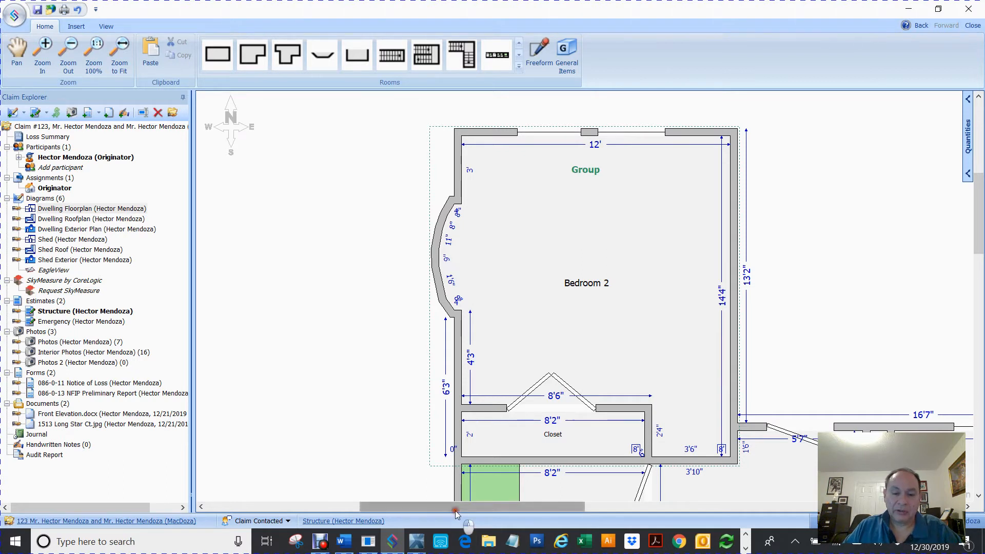
Place a separate bay-shaped room with a 6' opening in the empty area west of Bedroom 2, keeping the default name.
drag(462, 507, 406, 507)
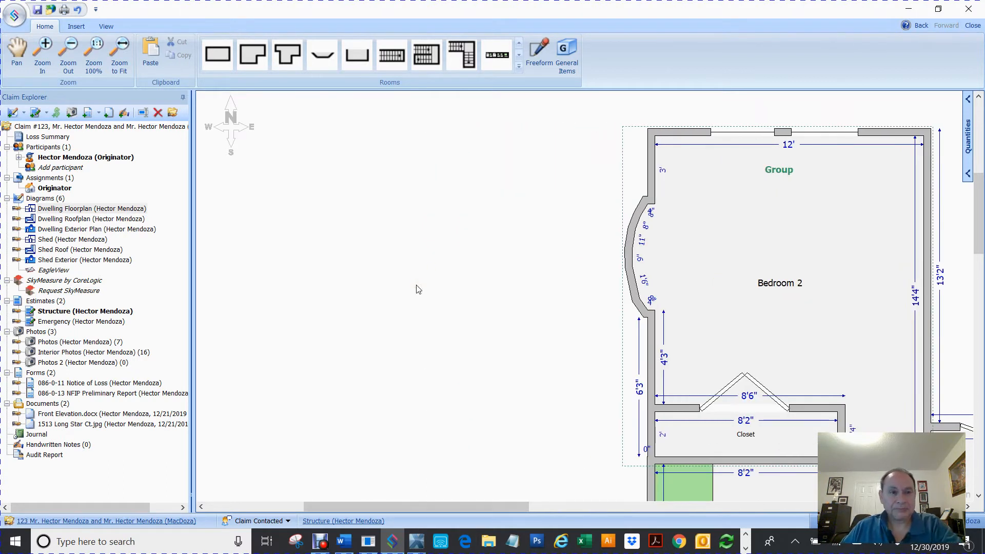
click(319, 60)
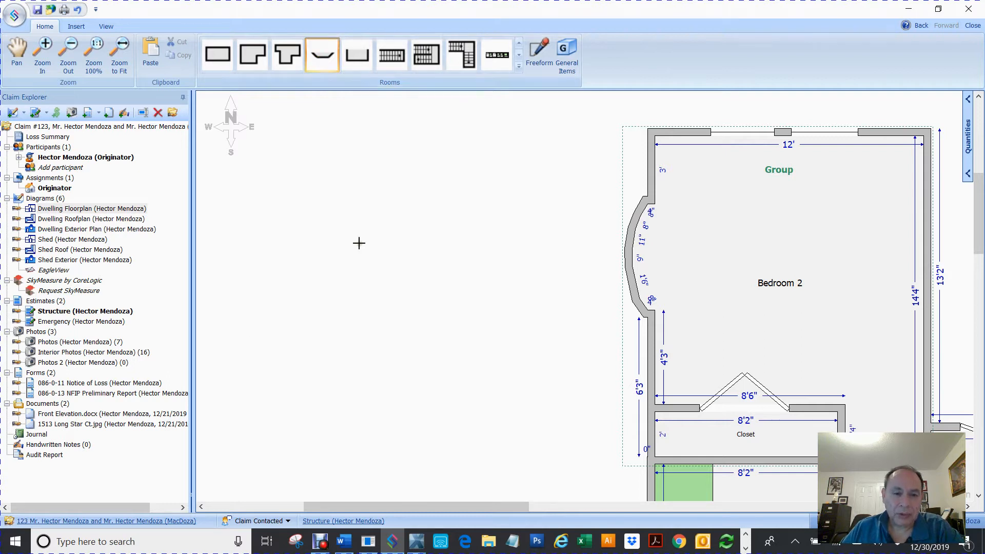
click(360, 255)
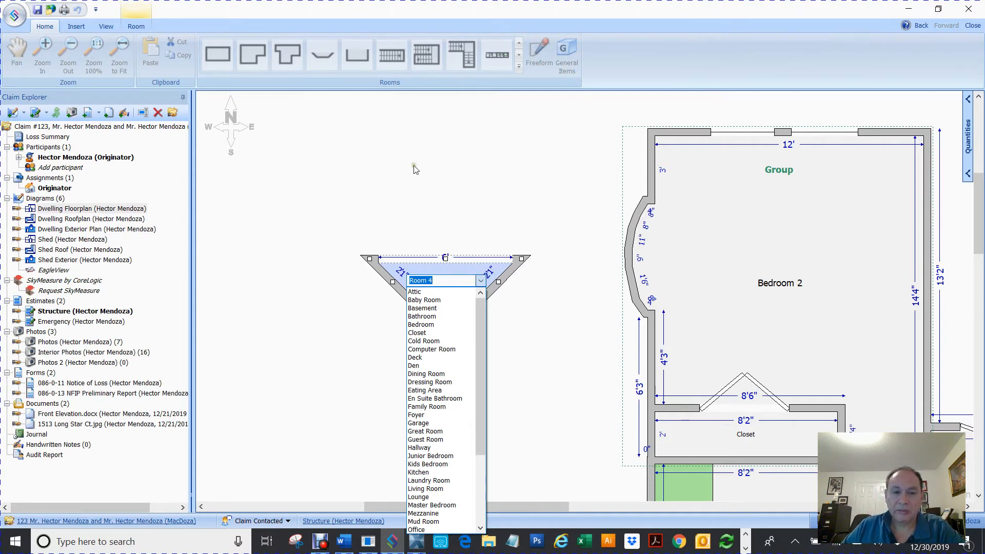
key(Return)
Rotate the new bay room 90° left and shift it slightly north.
click(457, 281)
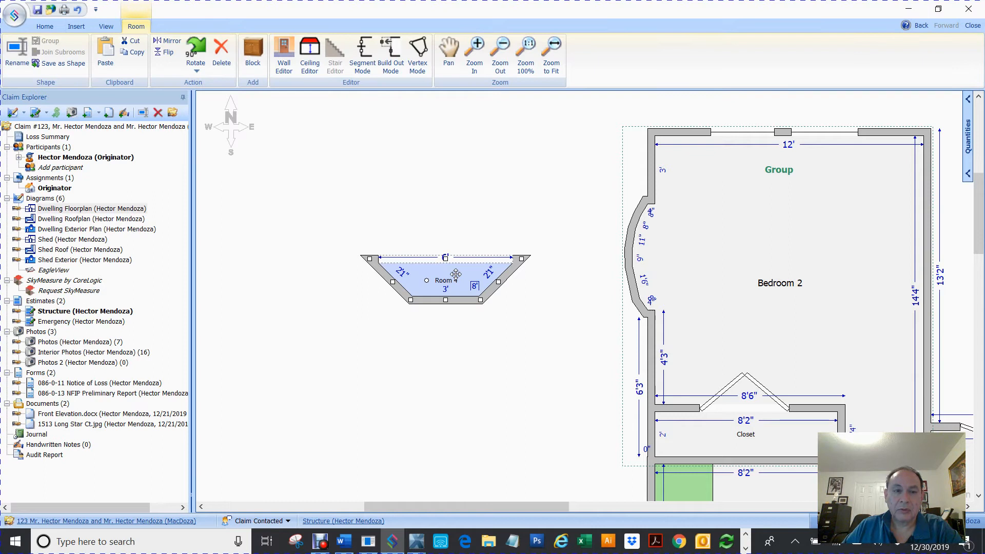
click(196, 74)
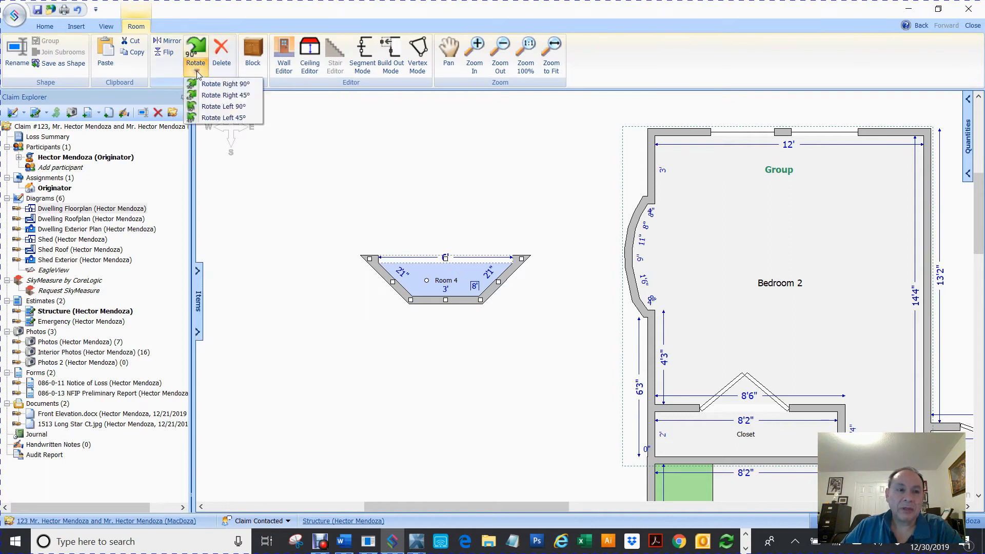
click(215, 106)
drag(448, 252, 452, 225)
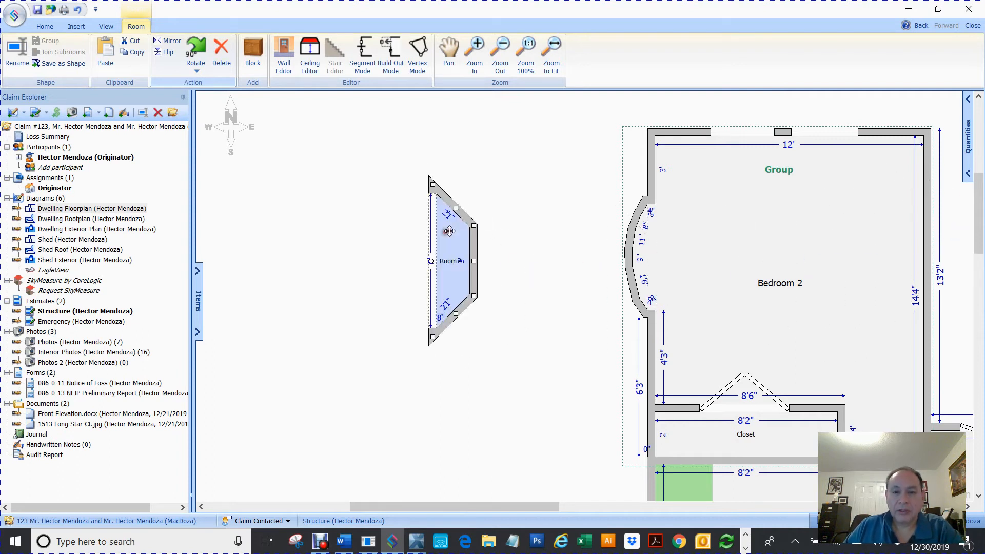
click(512, 195)
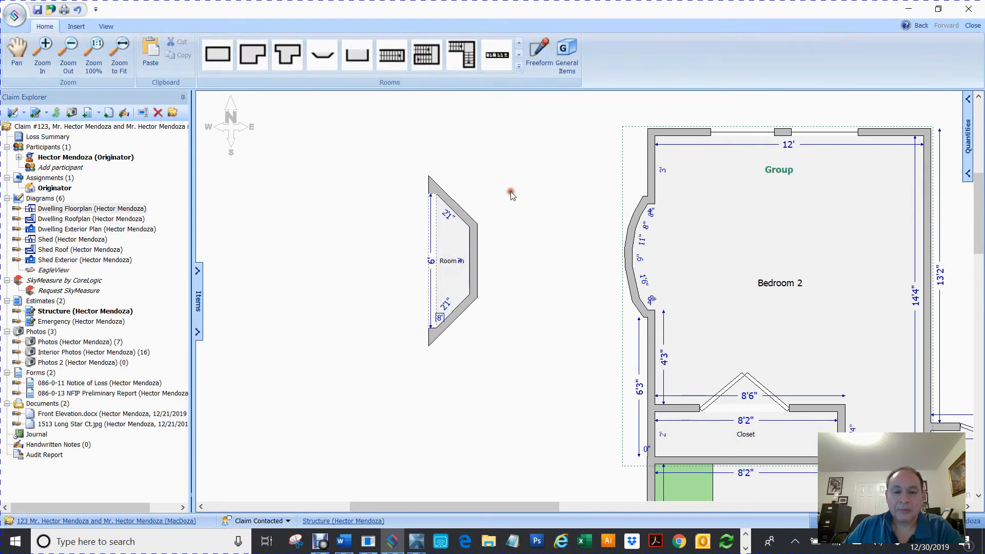
Pull the midpoint of Room 4's 3' wall outward in Vertex Mode to form two segments of 1'6" each.
click(447, 247)
click(551, 54)
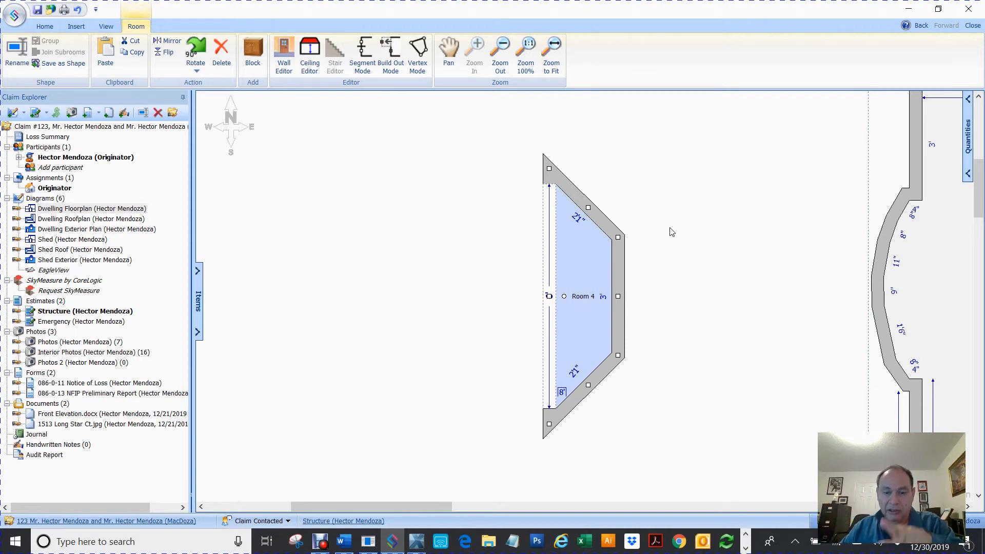
right_click(588, 273)
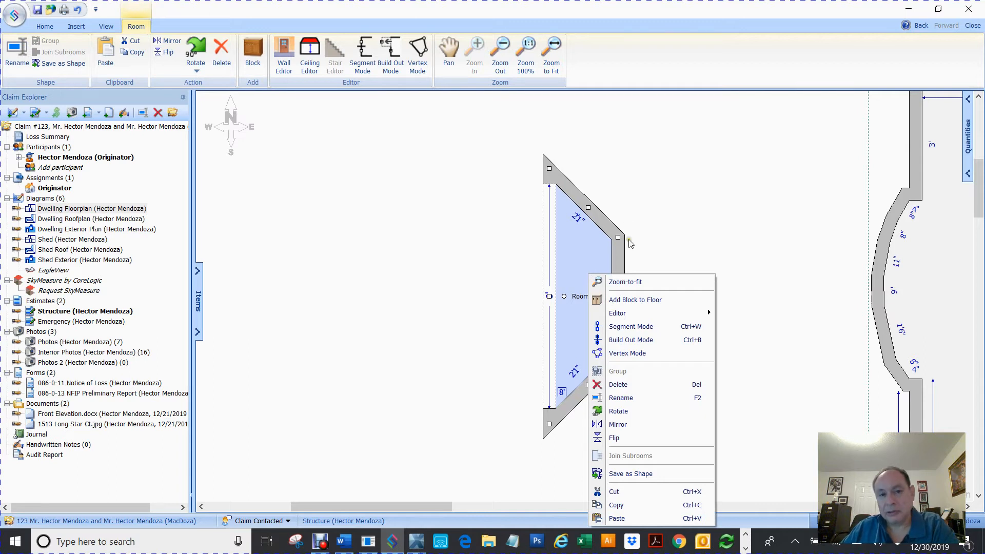
click(575, 256)
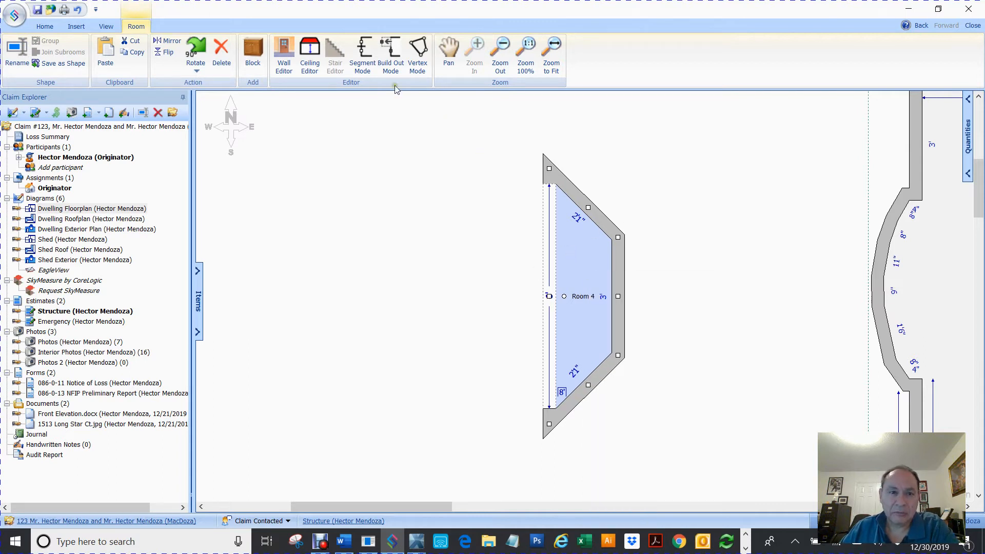
click(424, 47)
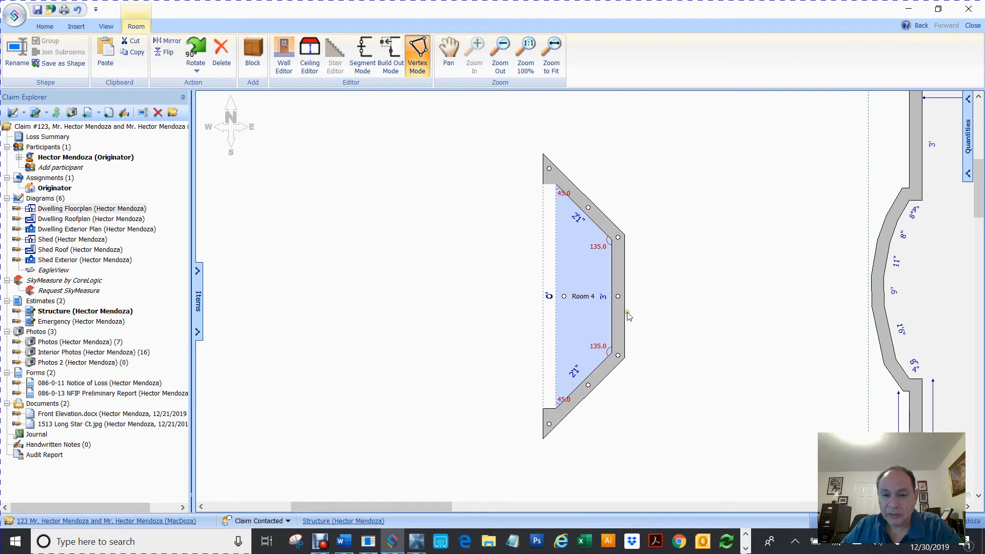
drag(620, 297, 623, 297)
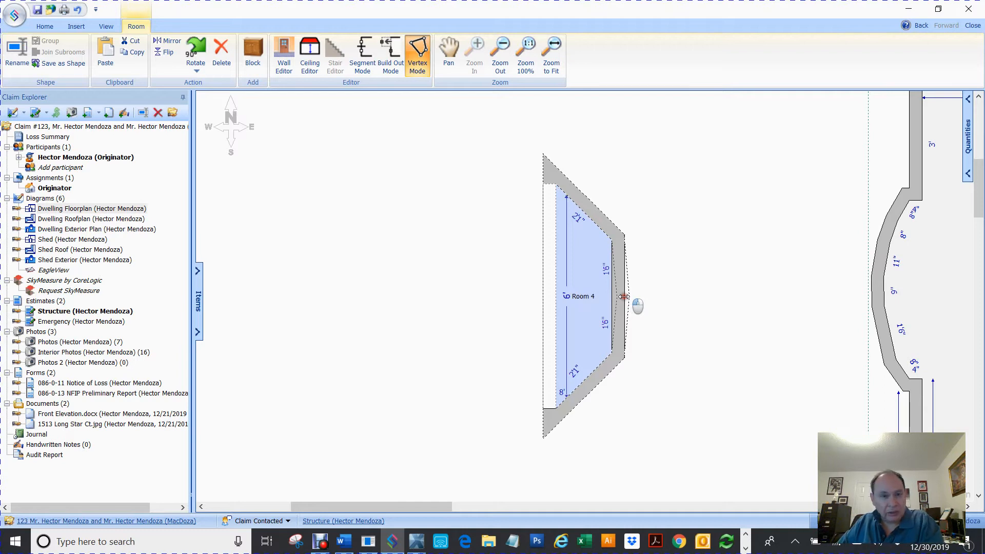
drag(624, 296, 624, 296)
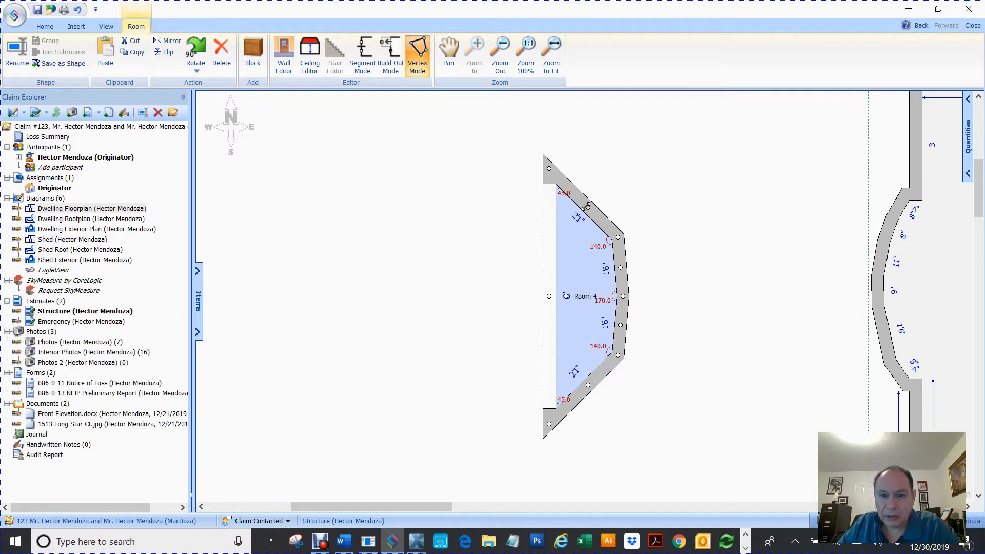
Pull out the midpoints of Room 4's angled walls, making segments of about 9" and 1'5" north and two of 1'1" south.
drag(589, 207, 586, 195)
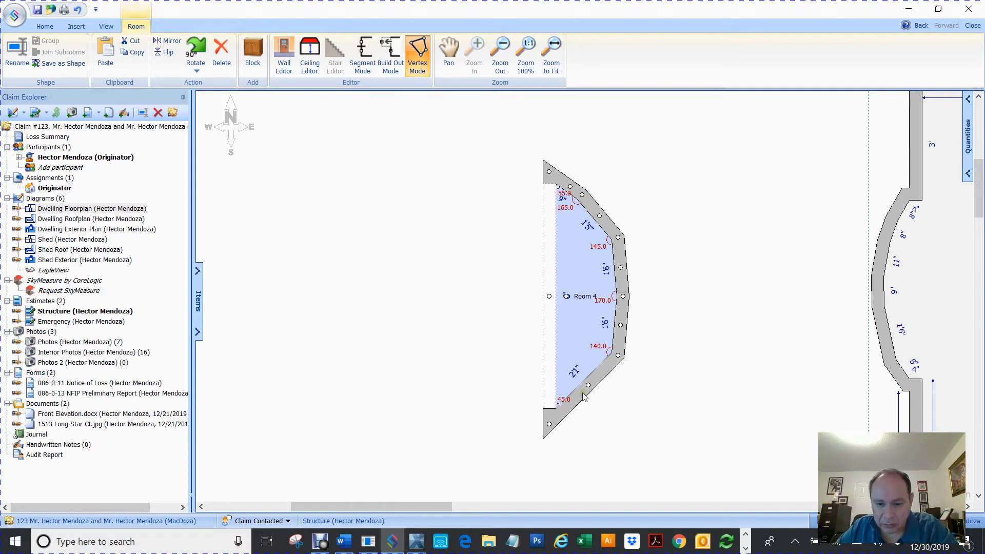
drag(588, 385, 590, 396)
click(720, 348)
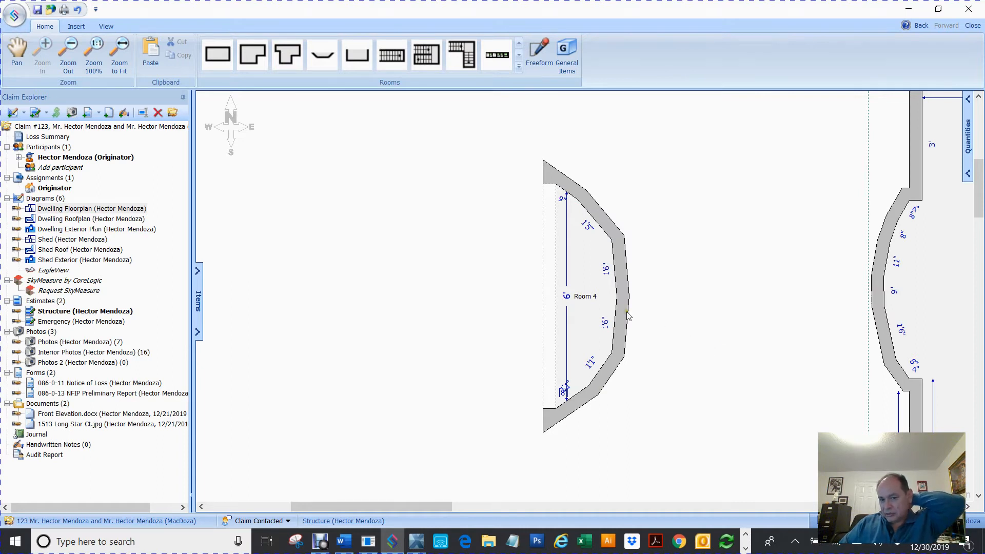
Pull out four more wall midpoints of Room 4 in Vertex Mode, making segments of 9", 9", 9", 15", 11", 4" and 9" north to south.
click(584, 276)
right_click(585, 276)
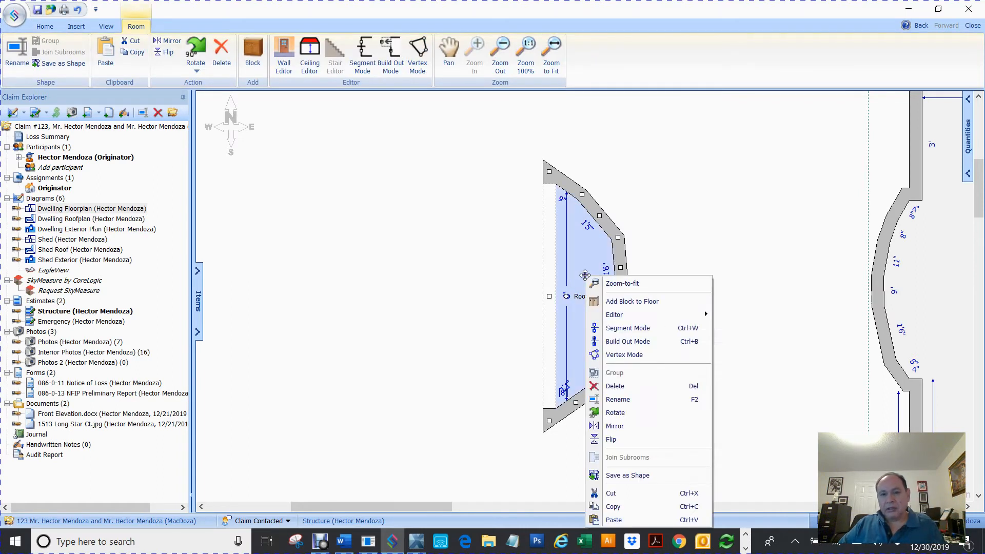
click(636, 355)
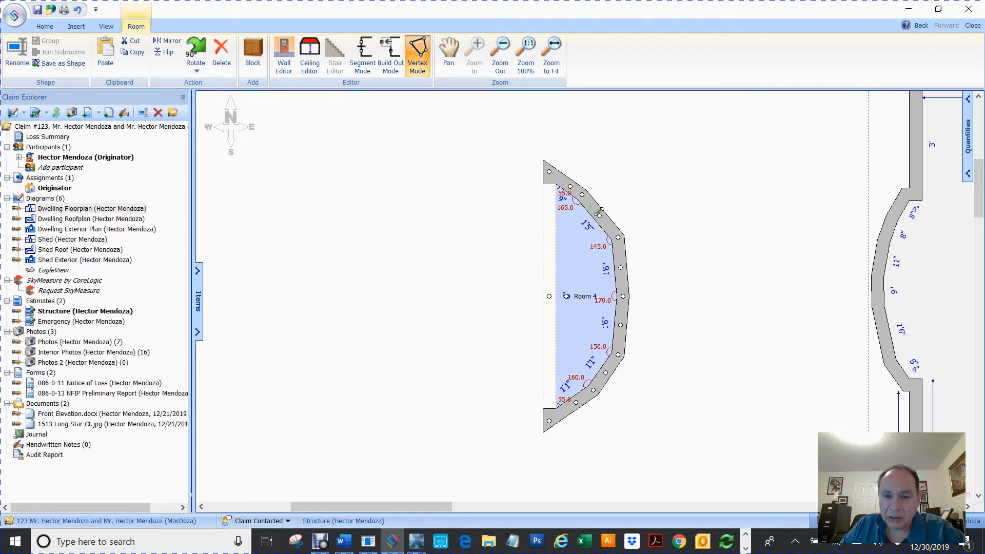
click(602, 213)
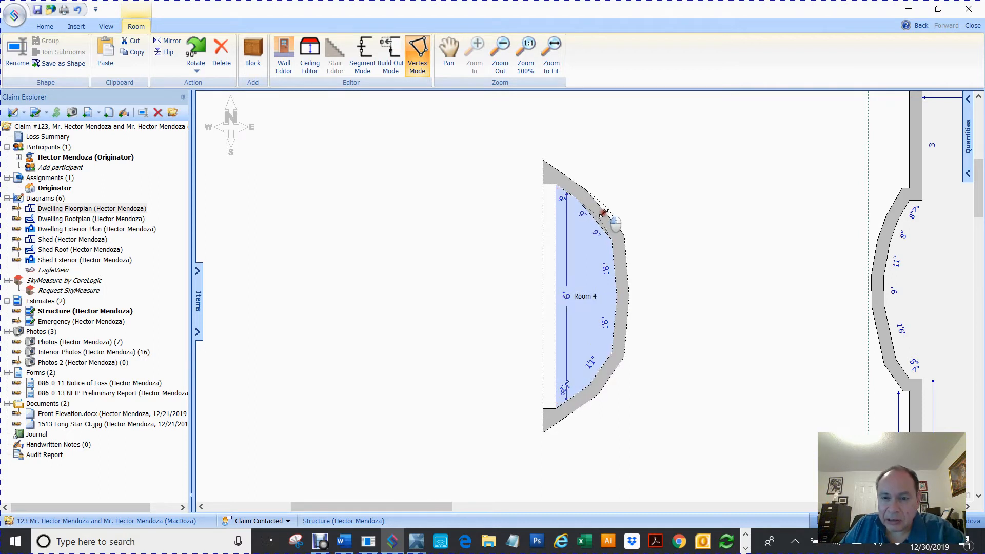
click(623, 268)
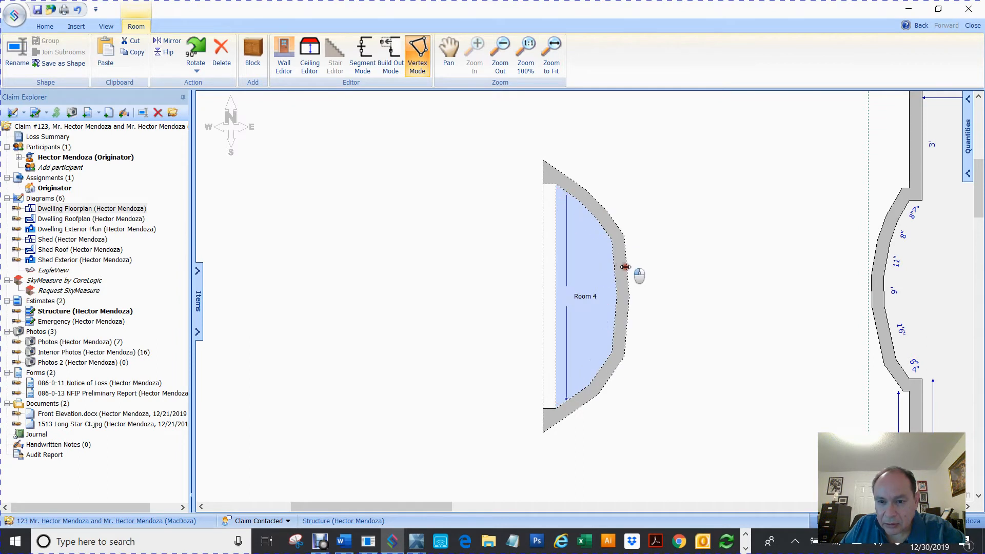
drag(621, 311, 625, 319)
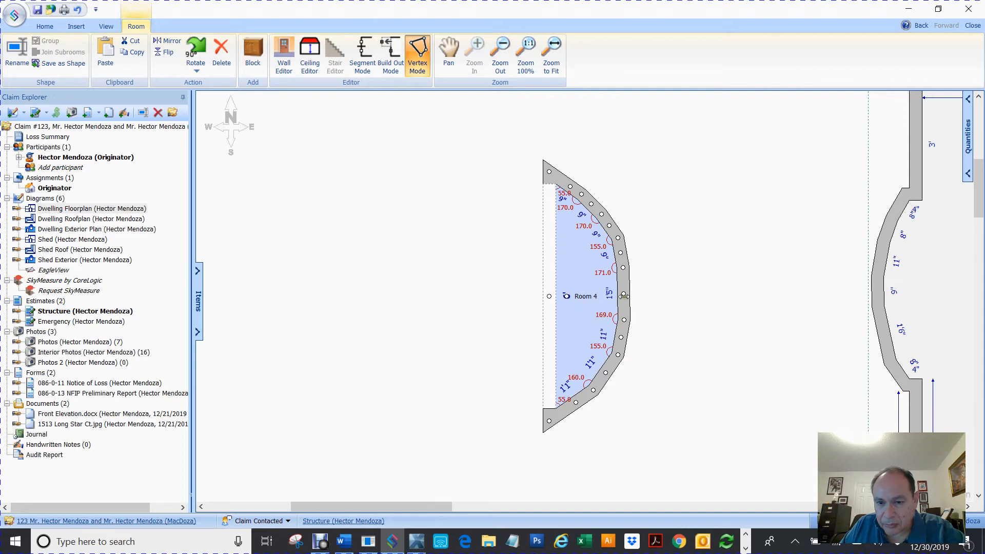
drag(606, 372, 609, 371)
click(690, 318)
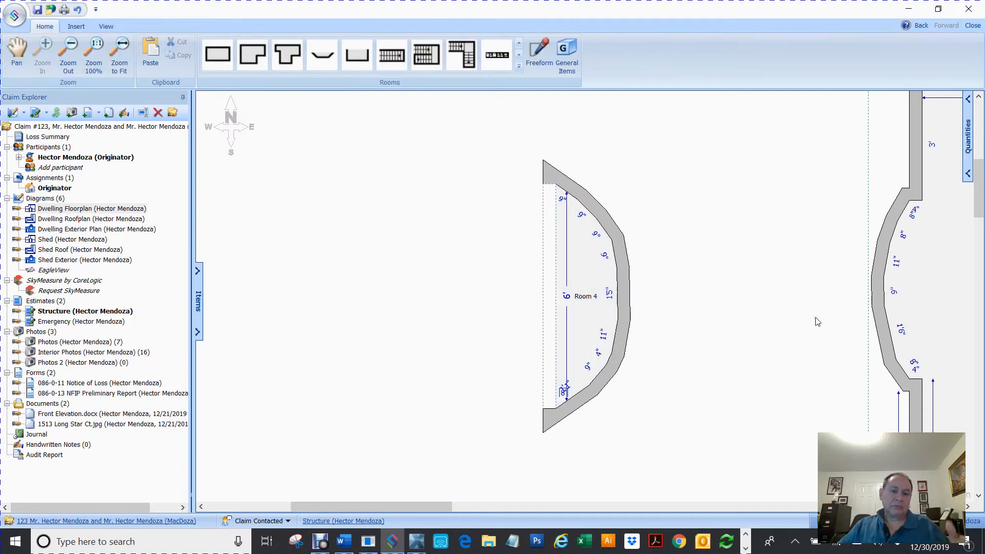
Cut Room 4, paste it east of Bedroom 2 and attach it to the bedroom's east wall, 2'5" below the northeast corner.
scroll(756, 307, down, 2)
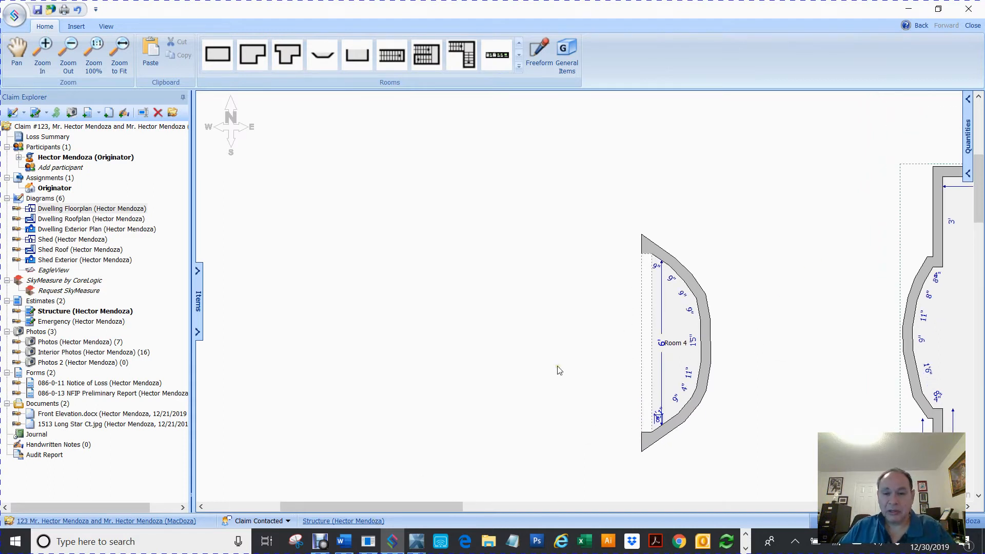
drag(564, 161, 745, 475)
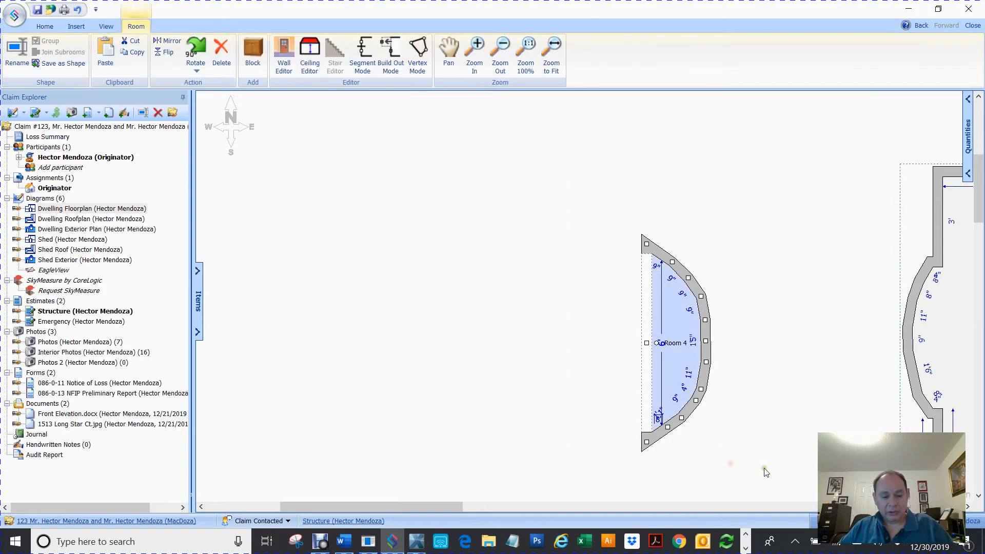
key(Delete)
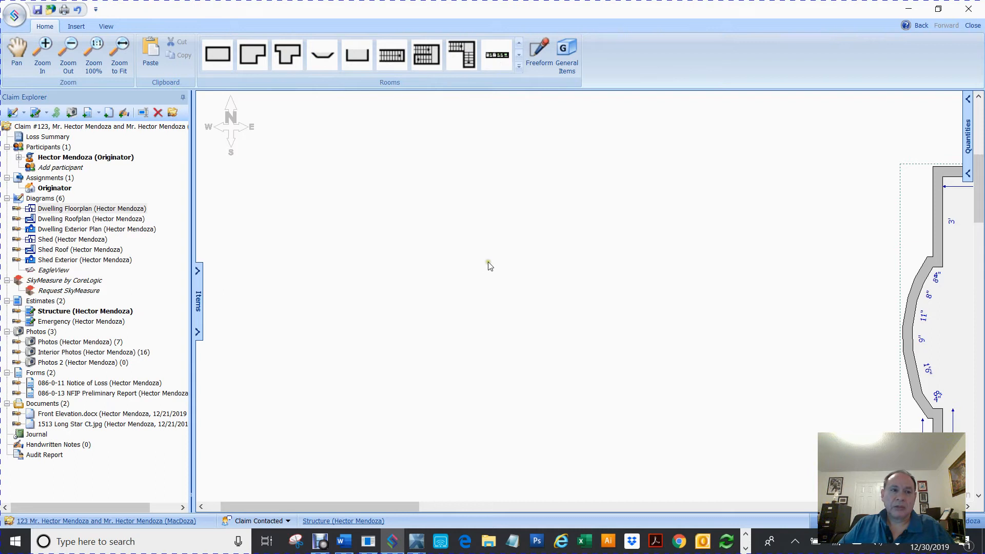
click(148, 58)
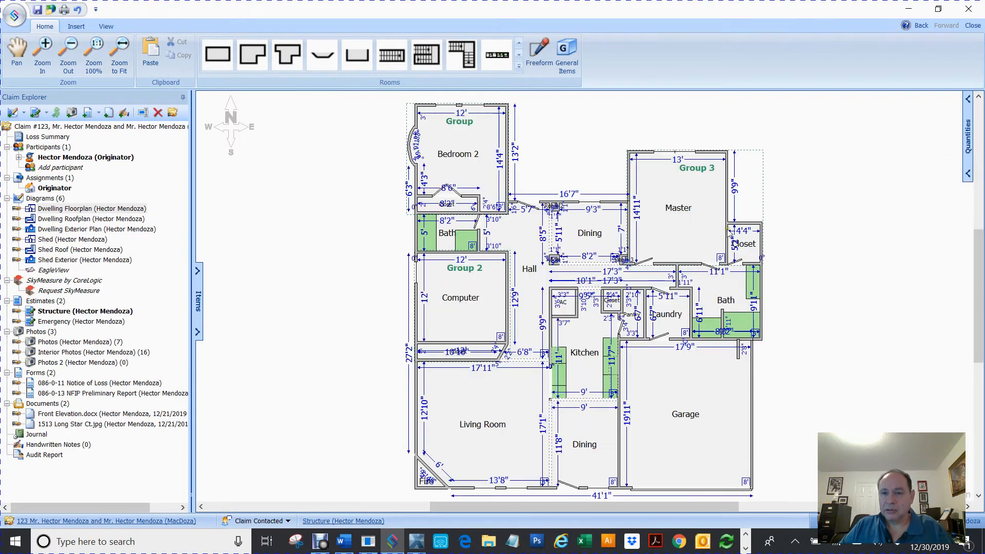
click(471, 152)
click(551, 56)
click(868, 279)
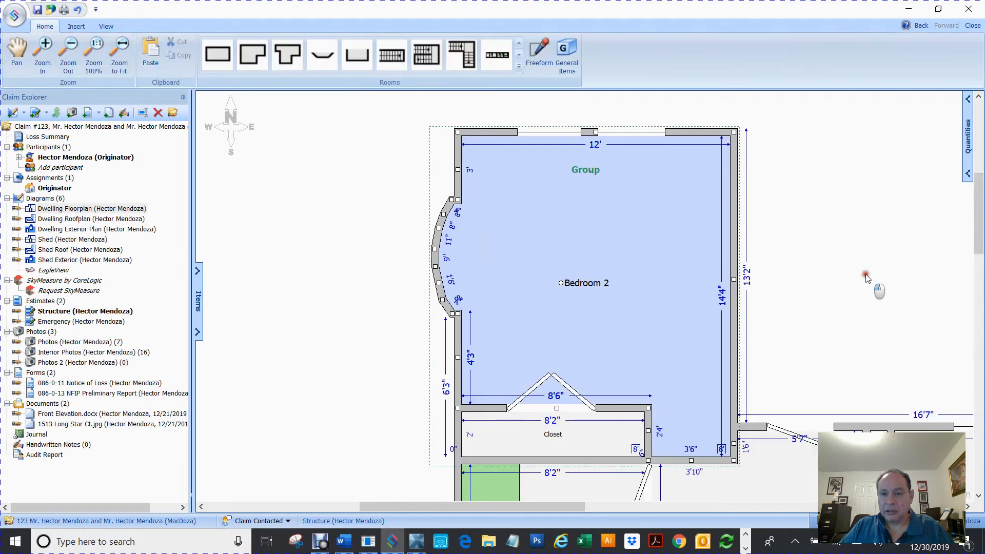
key(ctrl+v)
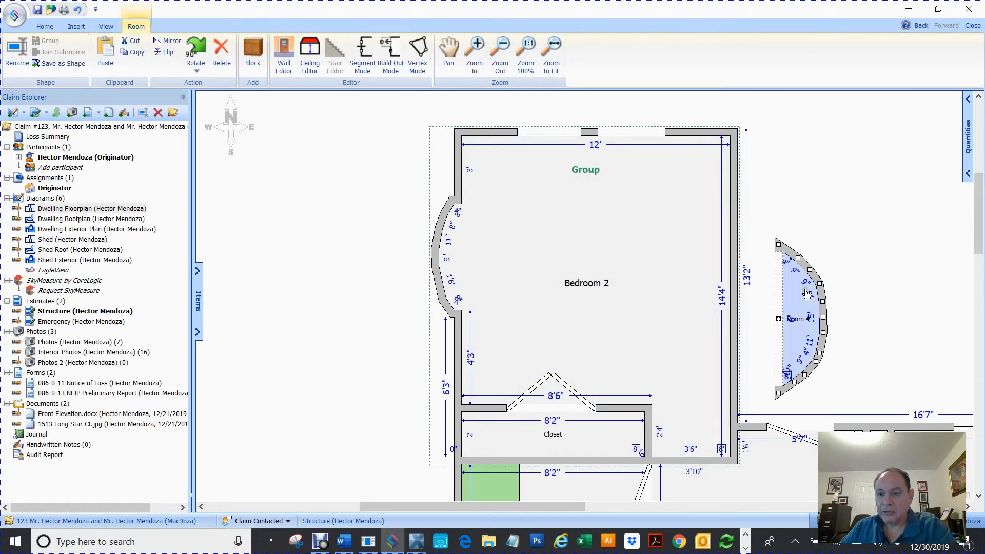
drag(796, 290, 764, 238)
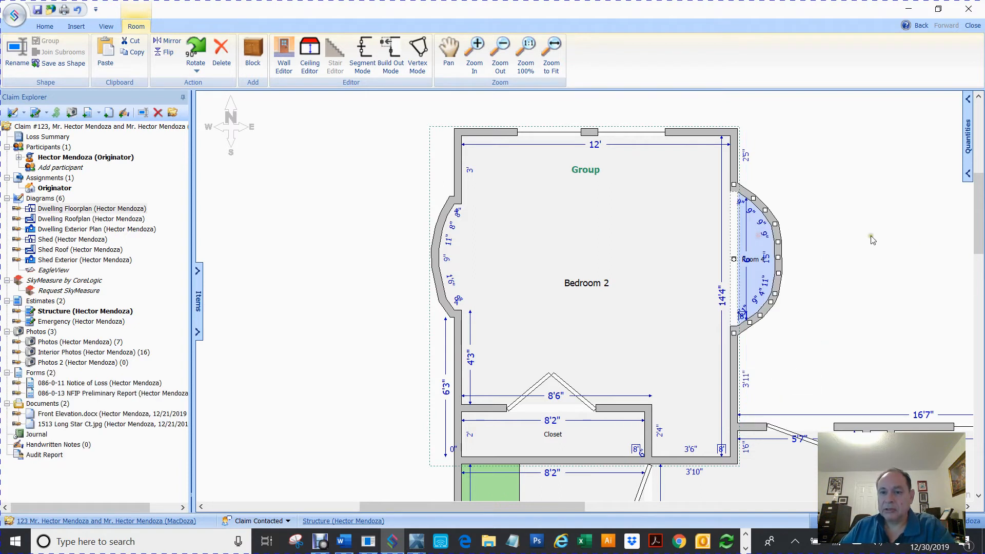
click(865, 256)
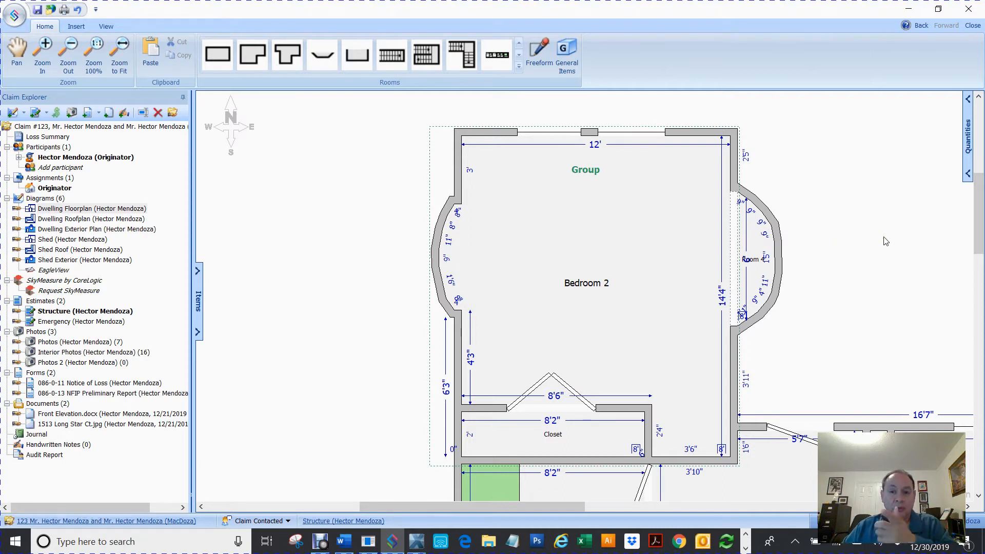
Turn the missing wall between Bedroom 2 and Room 4 back into a solid wall.
click(734, 262)
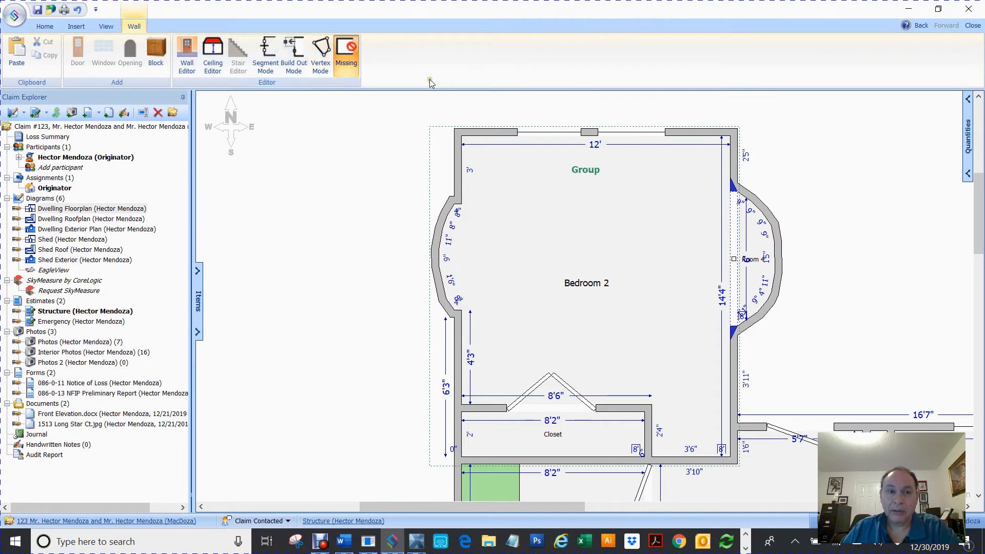
click(349, 59)
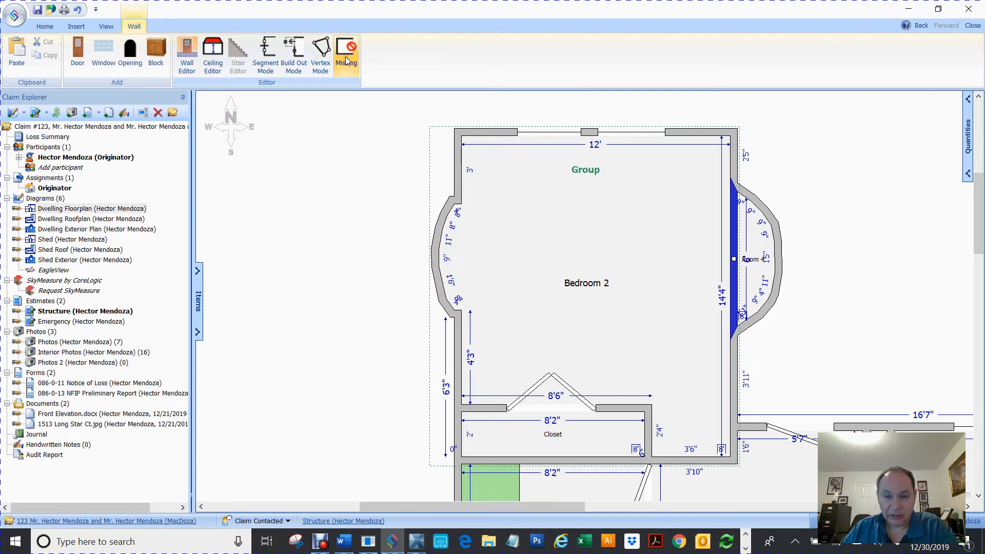
click(353, 64)
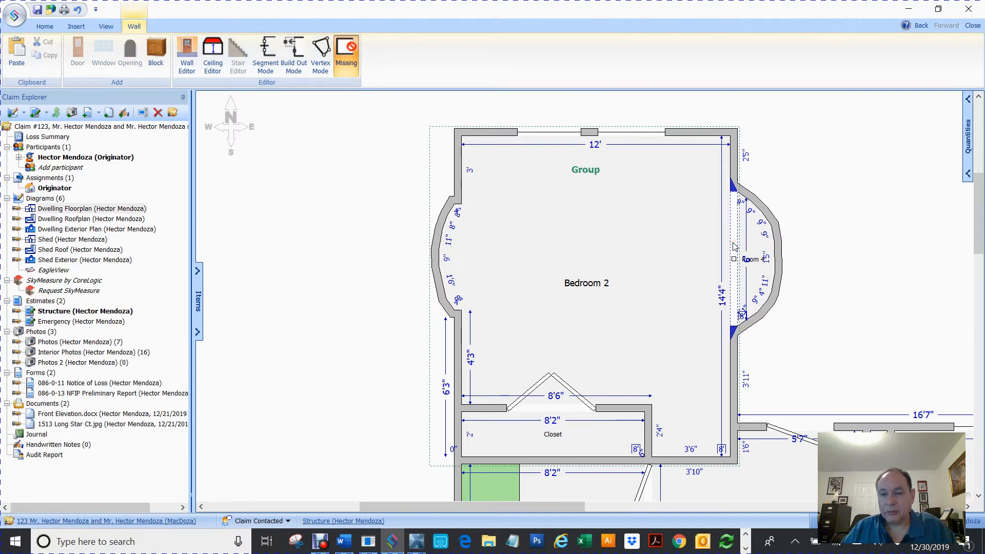
click(354, 48)
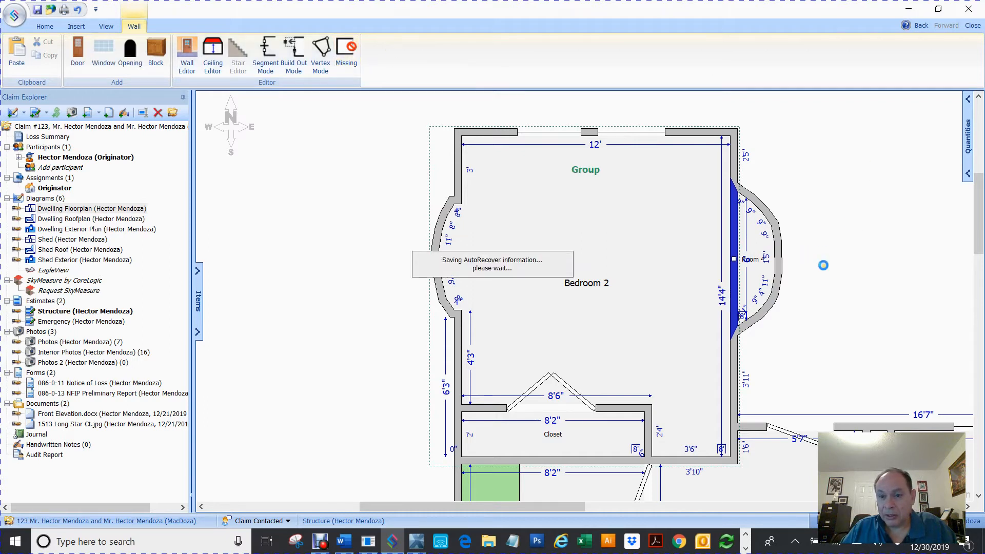
click(838, 303)
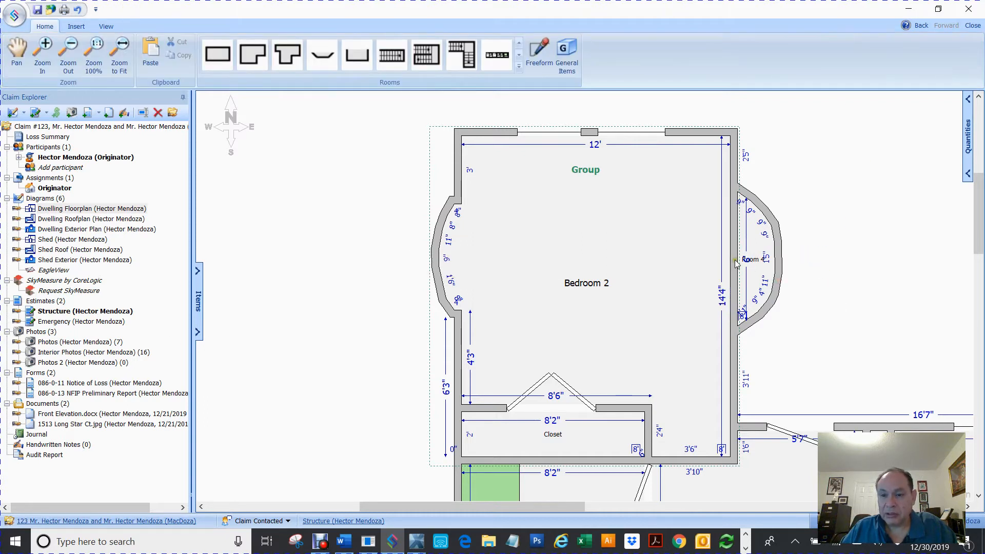
Add a door to the wall between Bedroom 2 and Room 4.
click(734, 261)
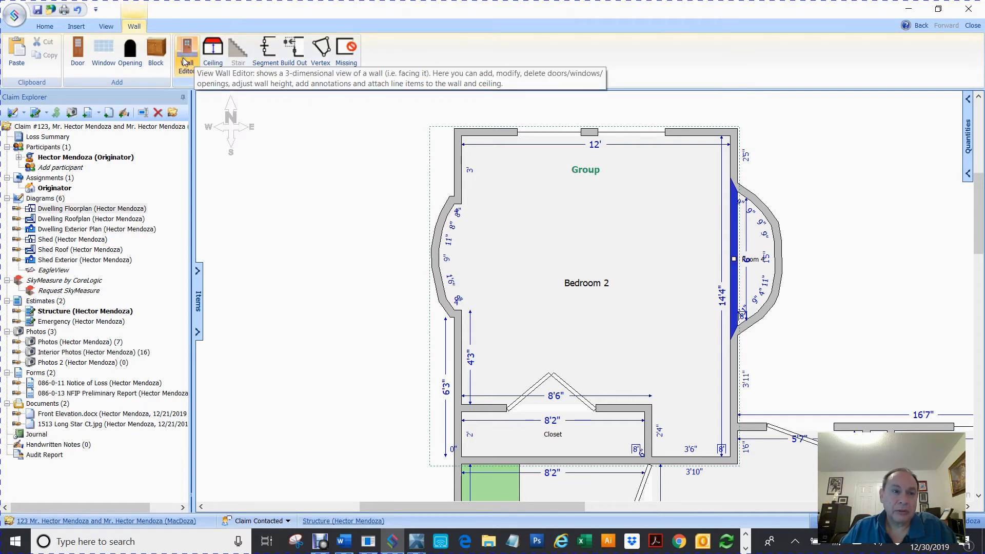
click(78, 51)
click(862, 188)
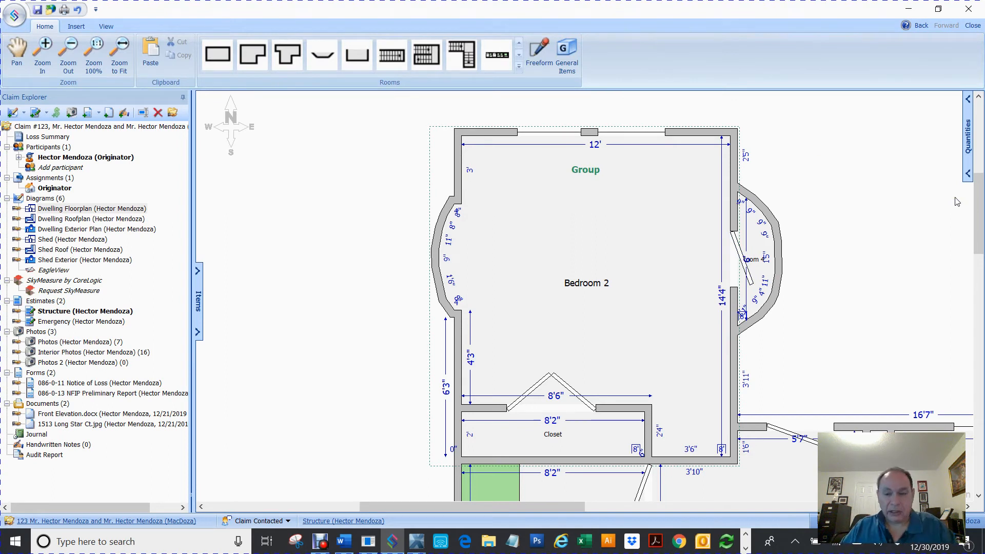
Try pulling Bedroom 2's southwest corner beside the closet outward by 1'8" in Vertex Mode, and undo the move.
scroll(957, 202, down, 2)
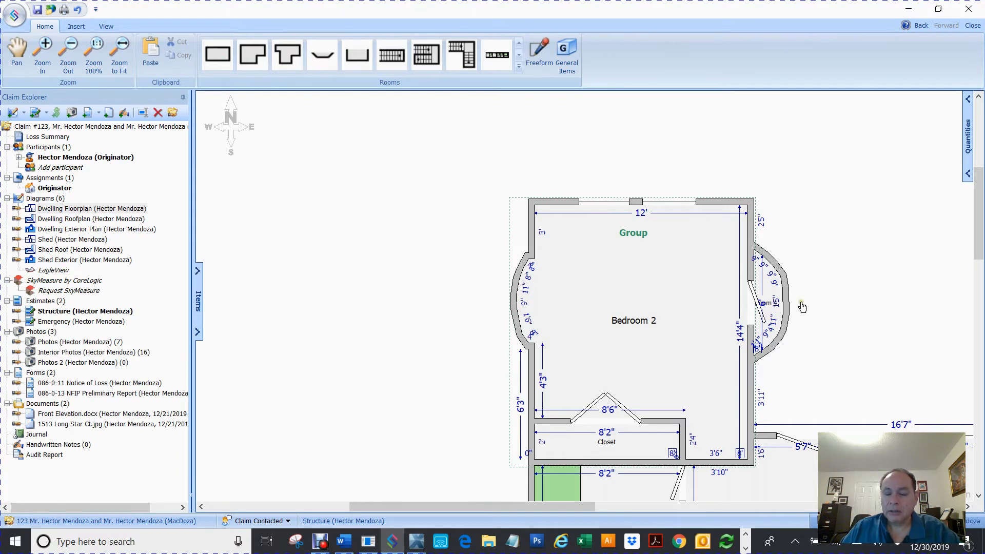
click(532, 237)
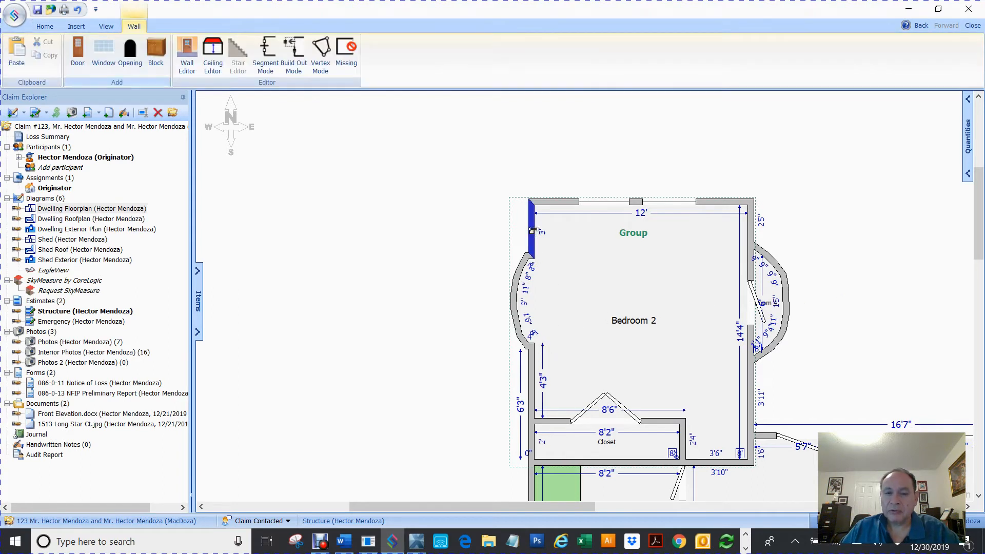
click(564, 302)
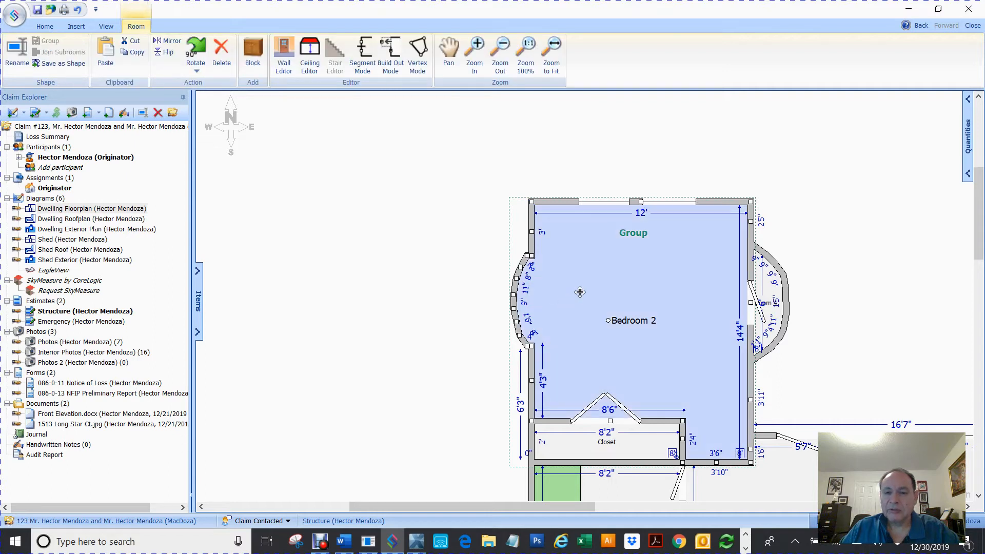
right_click(598, 270)
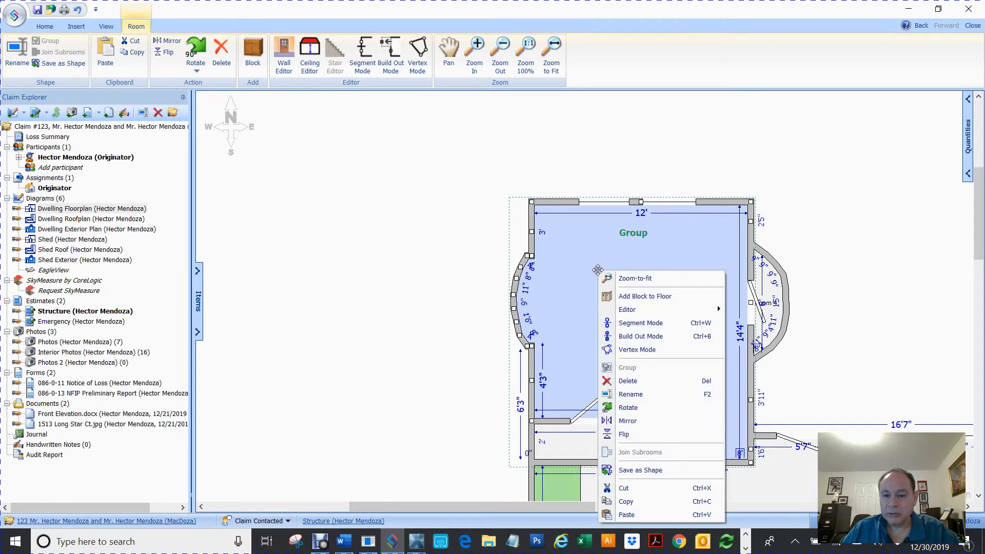
click(639, 351)
drag(531, 422, 503, 421)
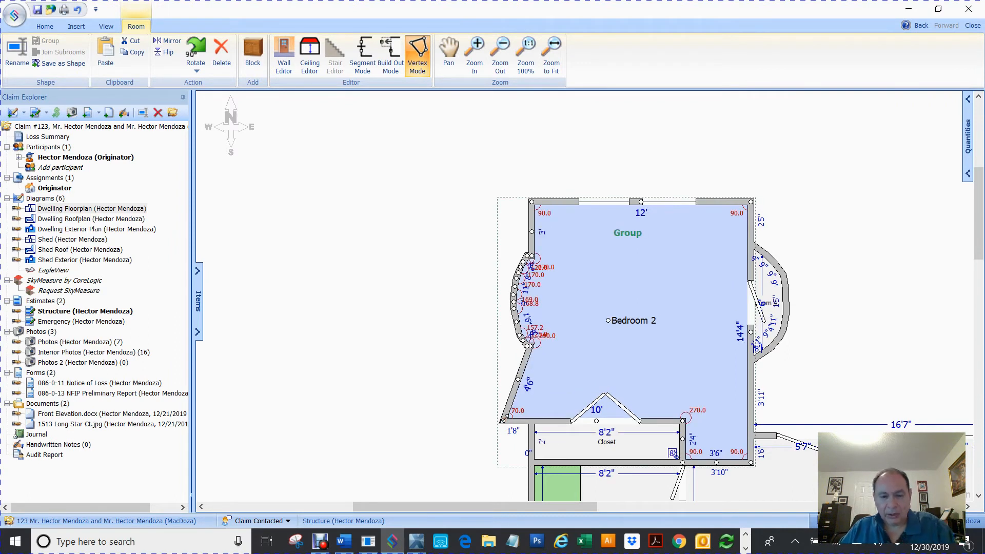
key(ctrl+z)
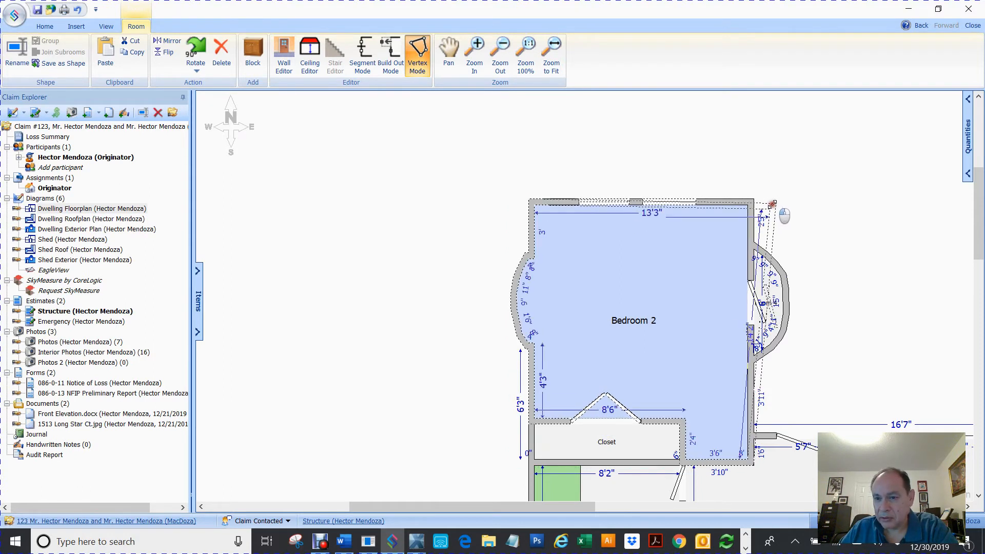
Pull Bedroom 2's northeast corner slightly outward in Vertex Mode, making the north wall 12'3" long.
key(Escape)
click(762, 206)
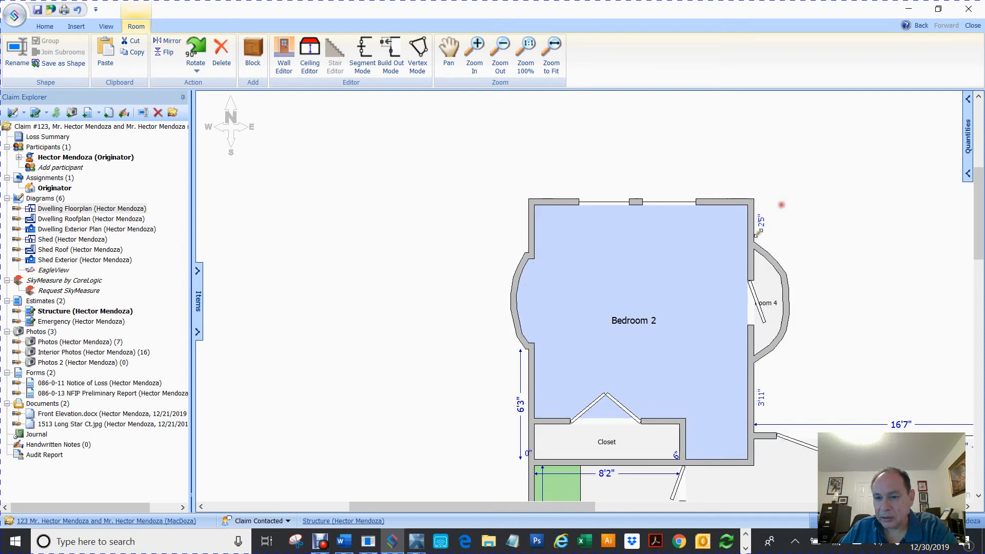
click(683, 253)
right_click(686, 256)
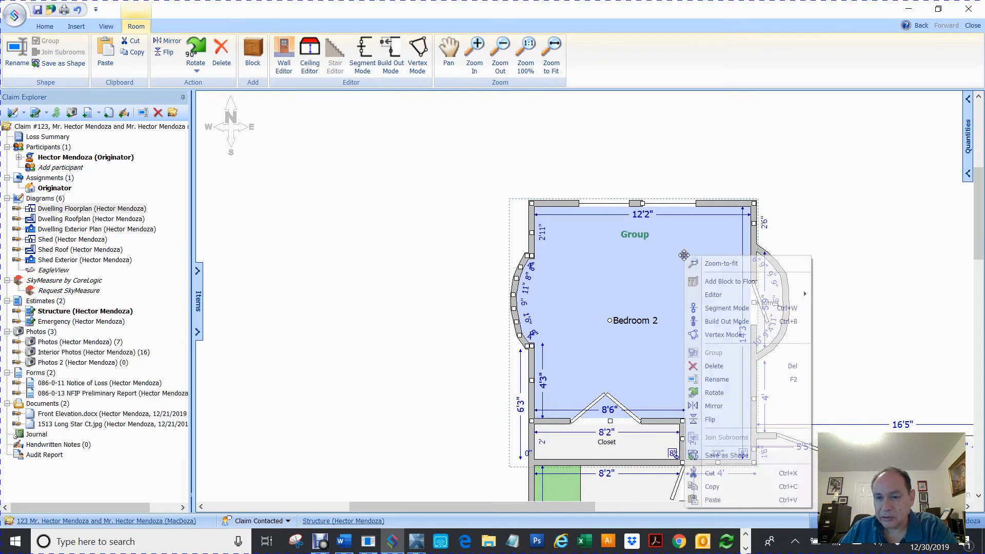
click(711, 334)
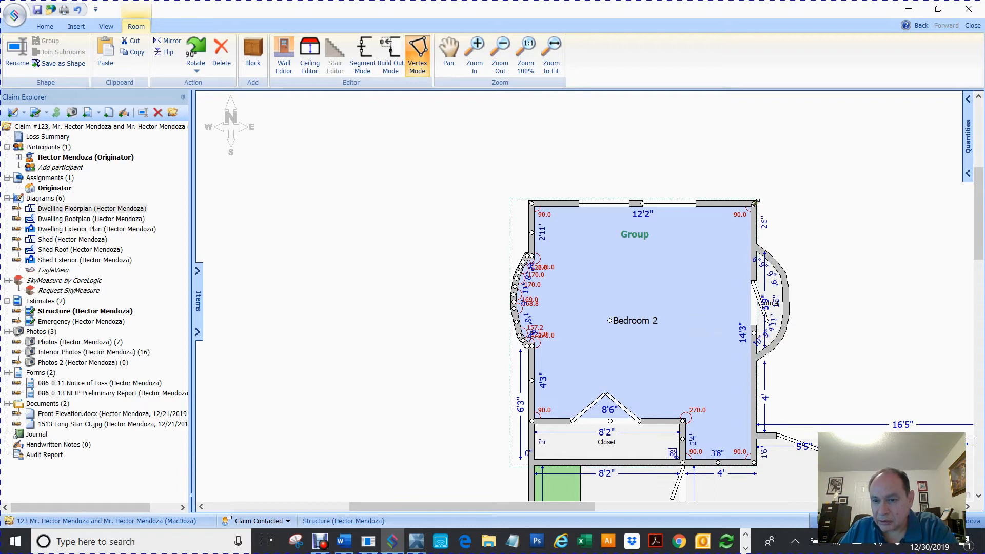
drag(755, 204, 790, 199)
key(Escape)
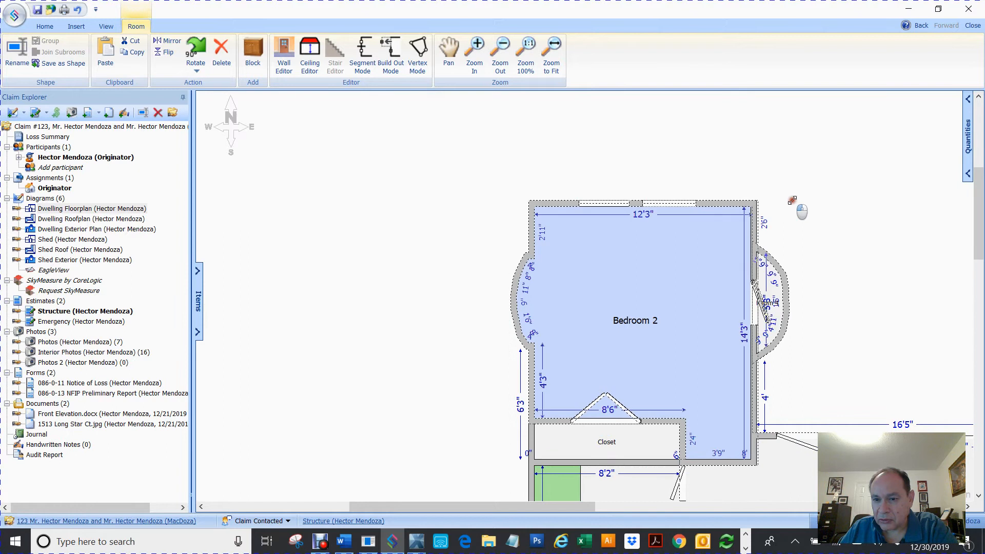
click(822, 206)
click(701, 258)
right_click(690, 251)
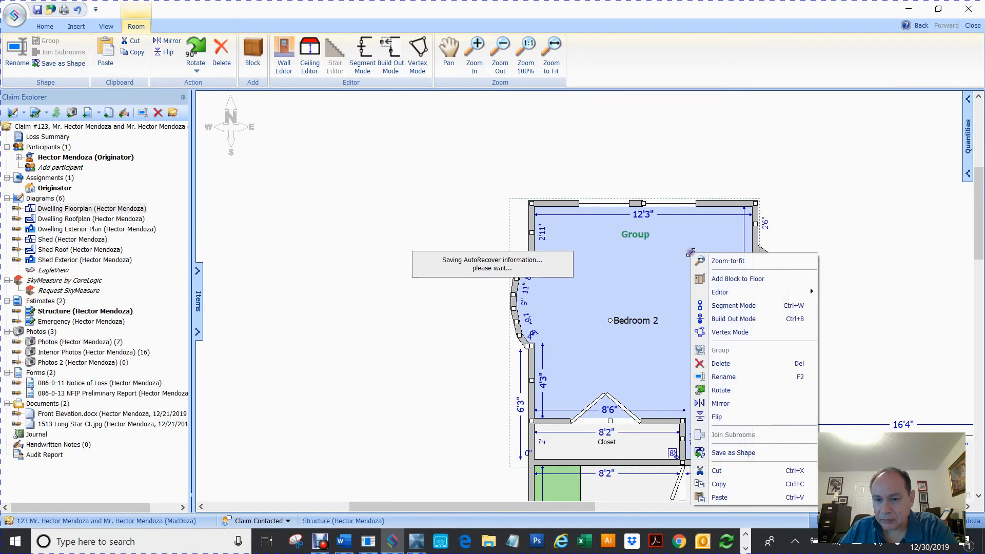
click(730, 331)
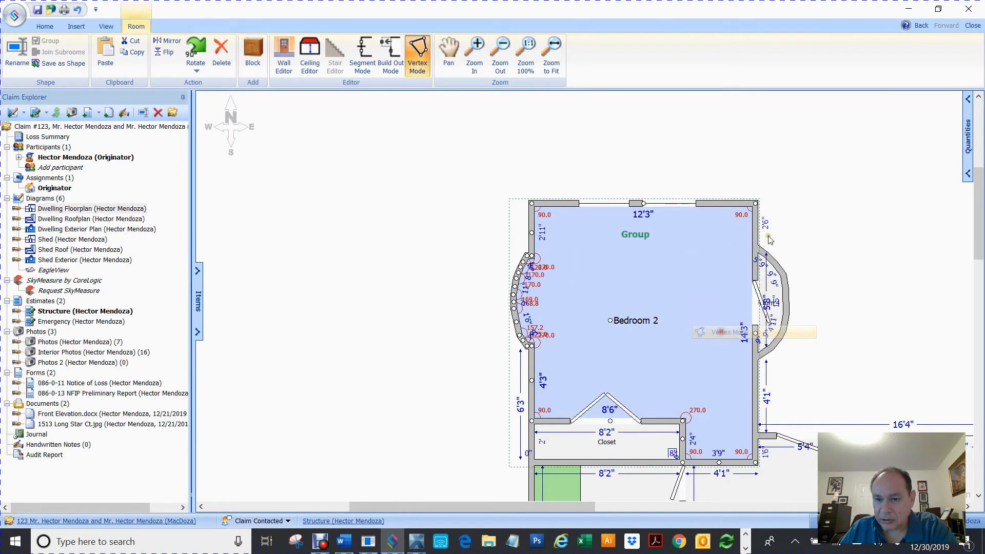
drag(757, 202, 847, 200)
key(Escape)
key(Escape)
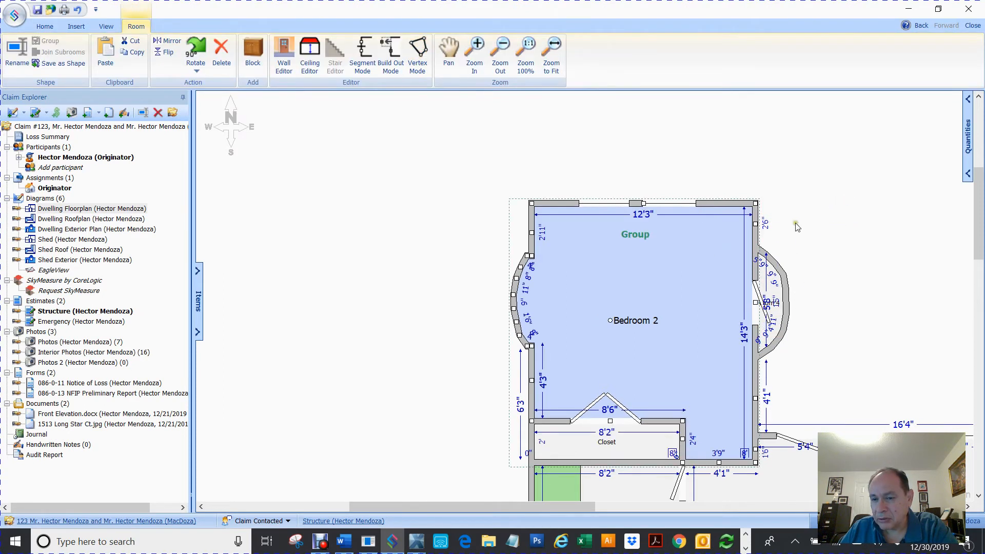
right_click(716, 251)
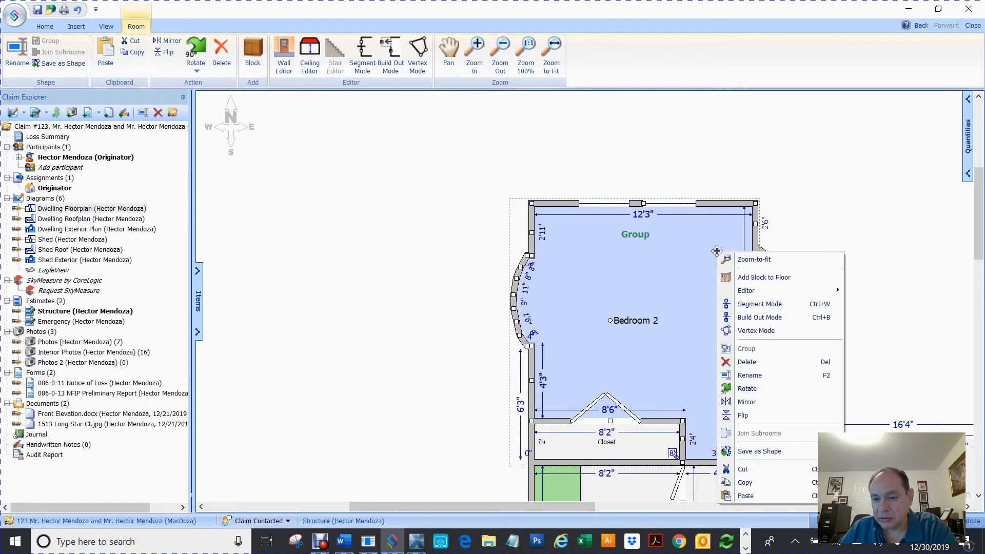
click(363, 258)
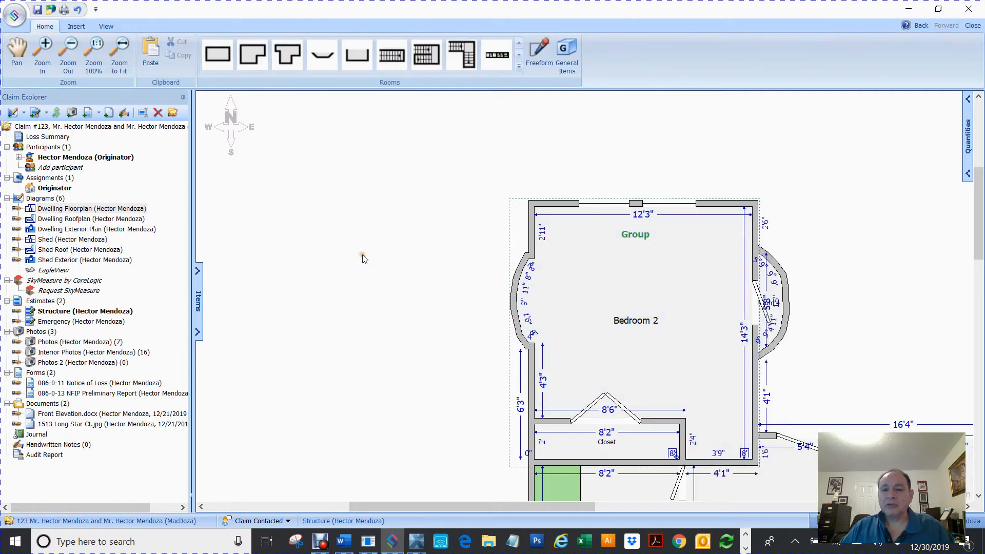
Undo the recent edits until the bay room is detached from Bedroom 2's east wall again.
scroll(376, 270, down, 2)
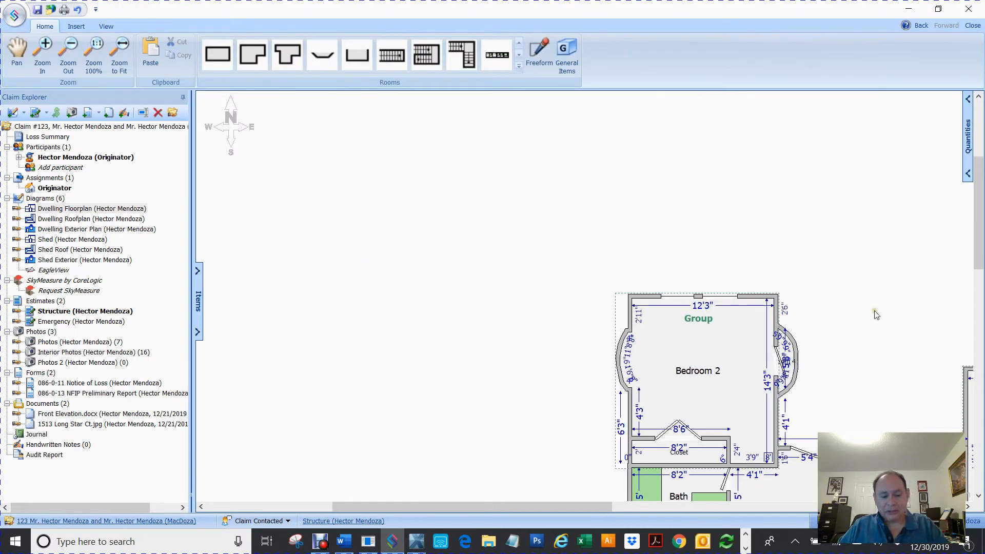
click(740, 338)
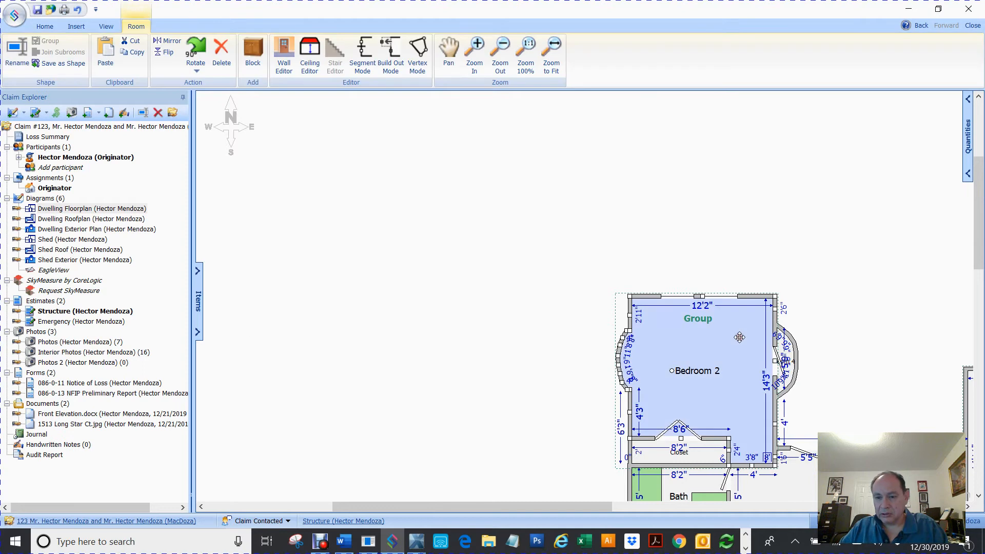
key(ctrl+z)
key(ctrl+z)
key(ctrl+z)
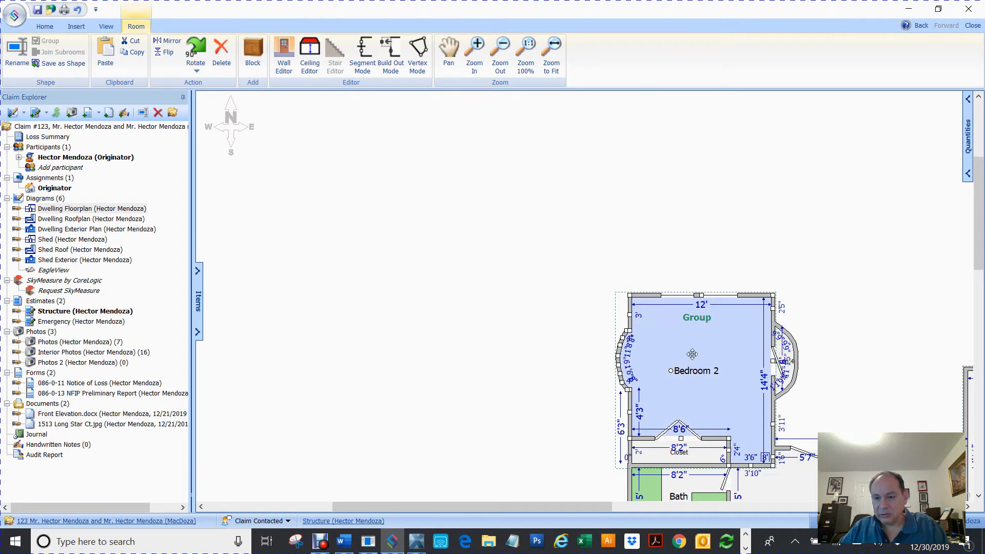
key(ctrl+z)
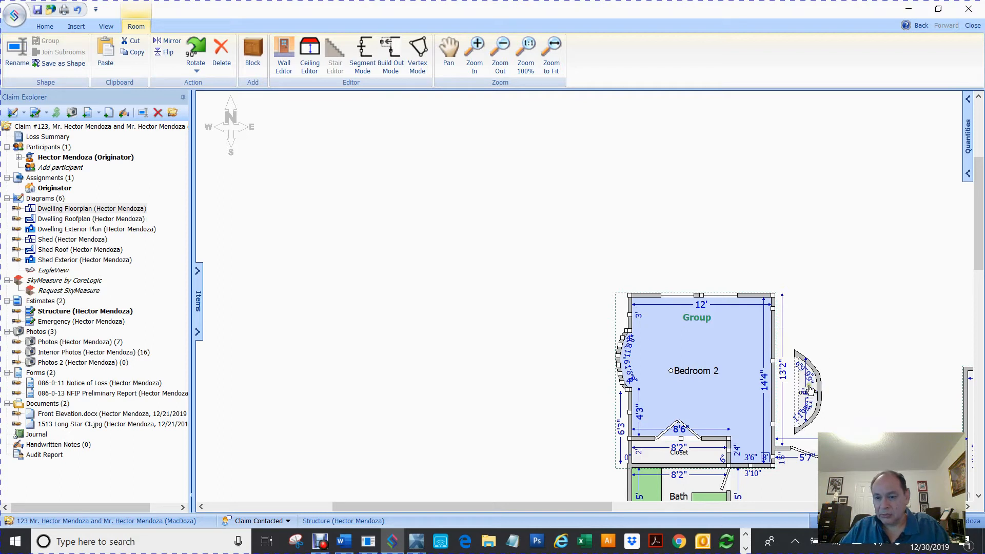
Delete the detached rounded bay room east of Bedroom 2.
click(810, 389)
click(833, 341)
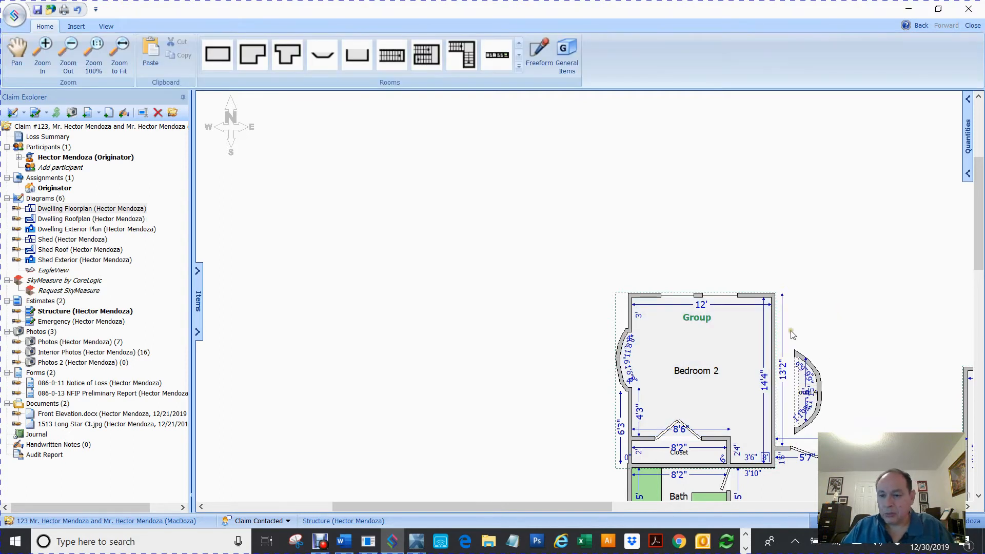
drag(791, 338, 841, 428)
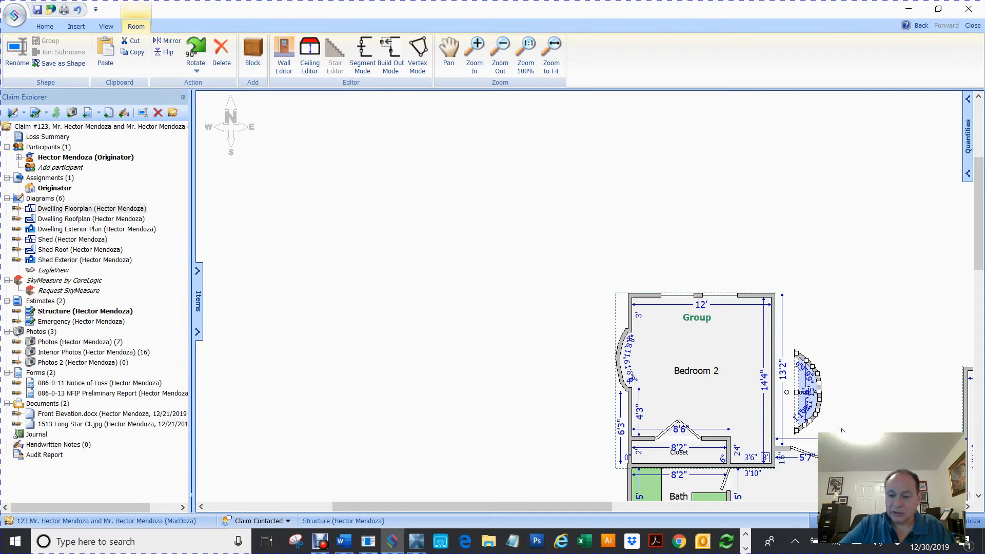
key(Delete)
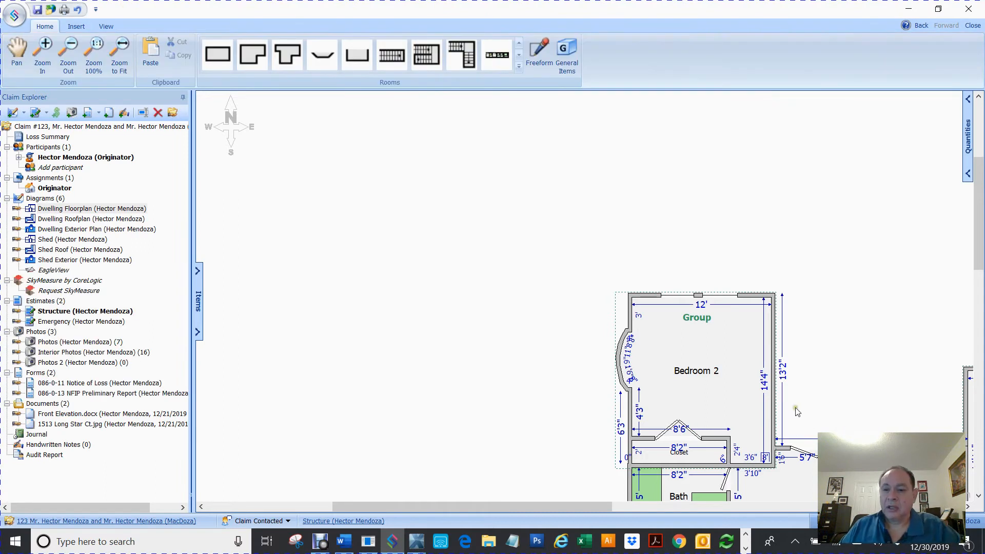
click(702, 365)
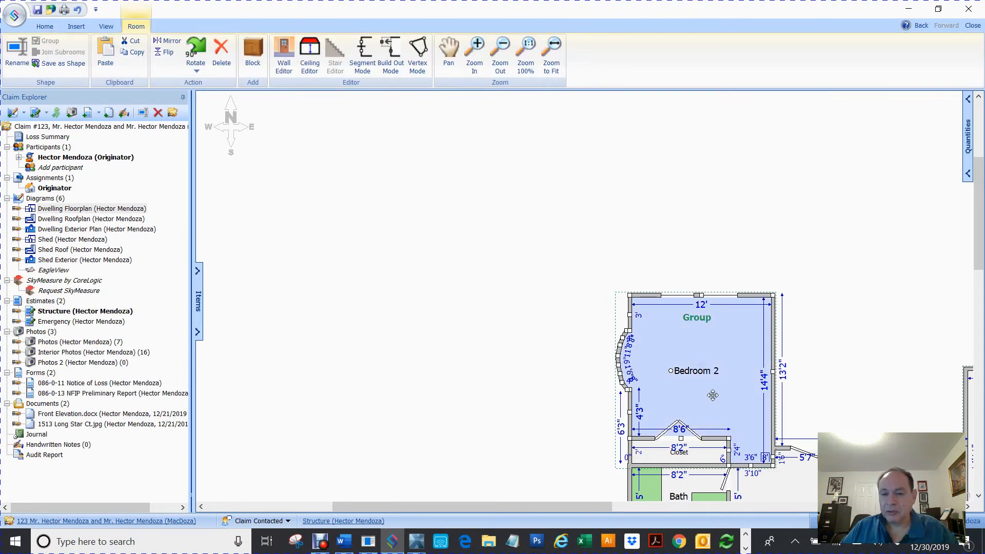
click(552, 51)
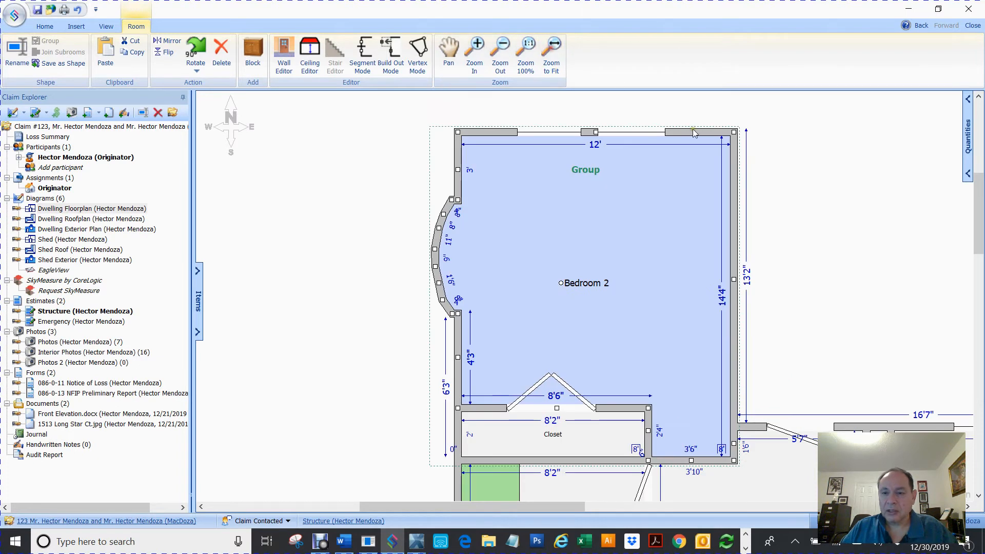
right_click(634, 243)
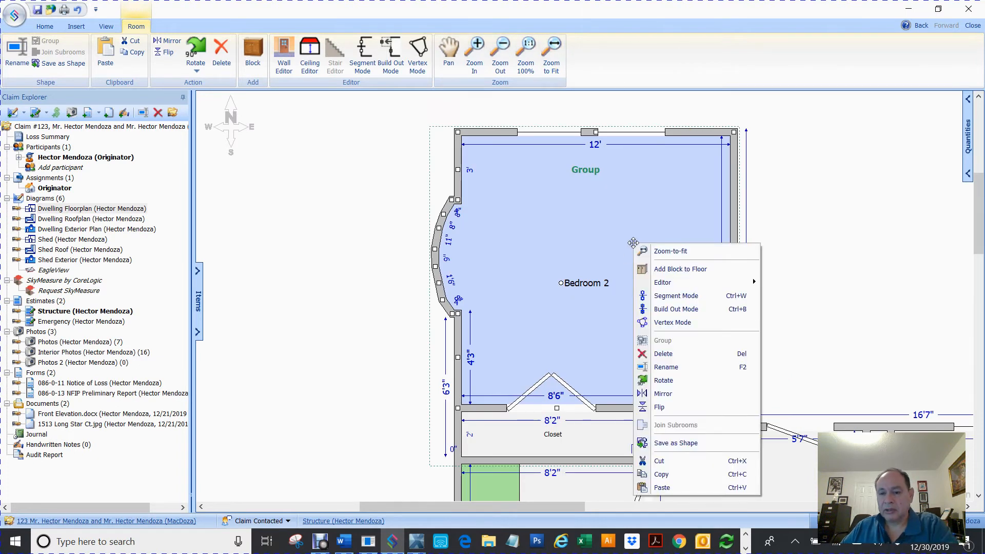
click(669, 322)
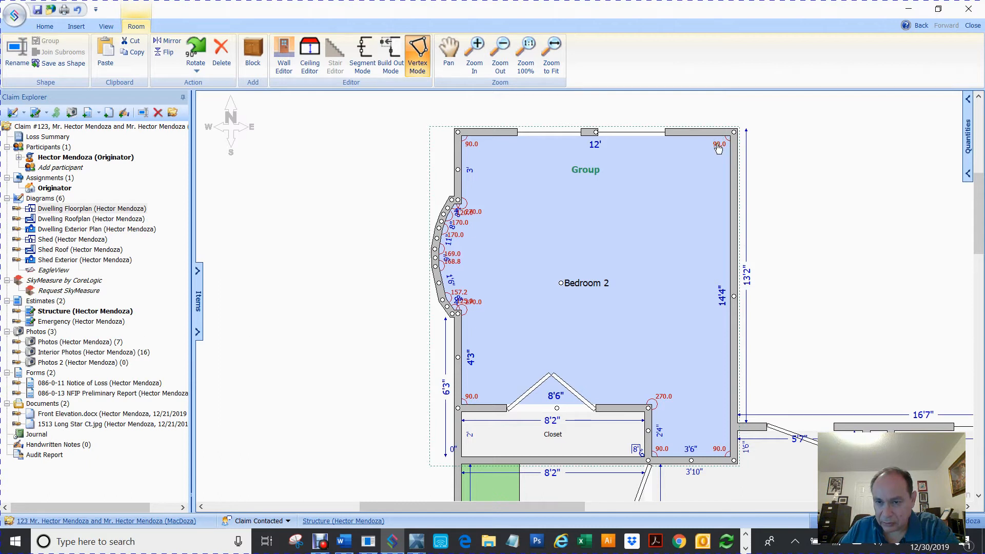
drag(737, 130, 918, 124)
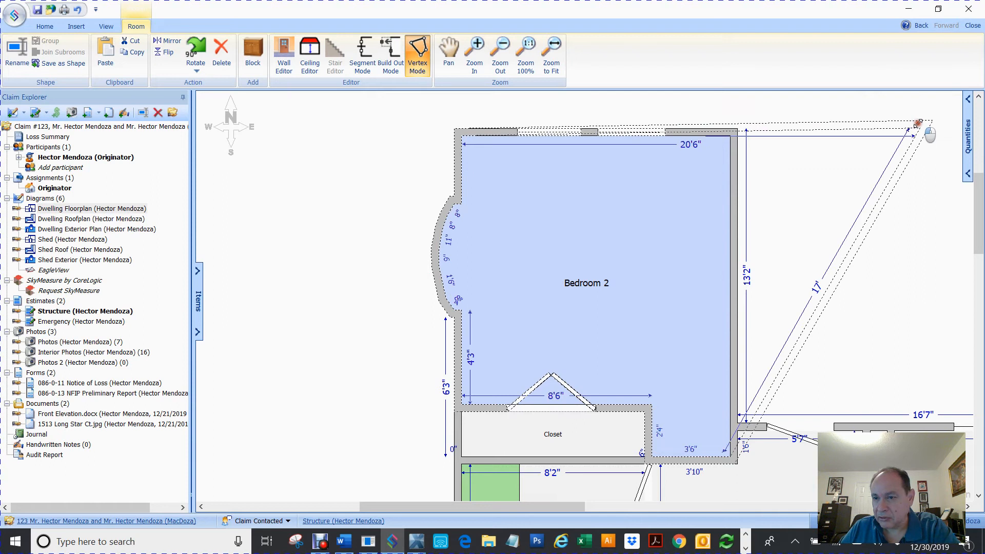
key(Escape)
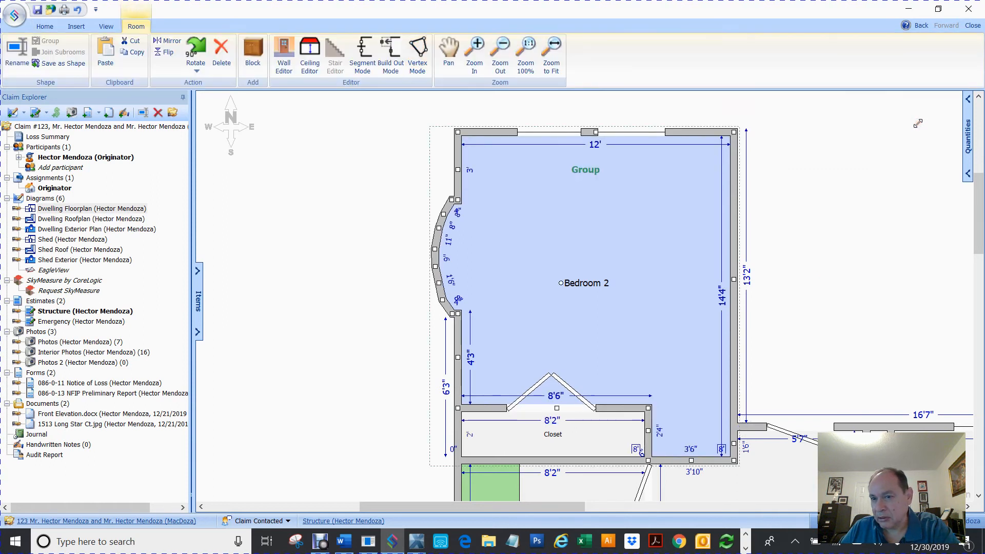
right_click(687, 181)
click(724, 261)
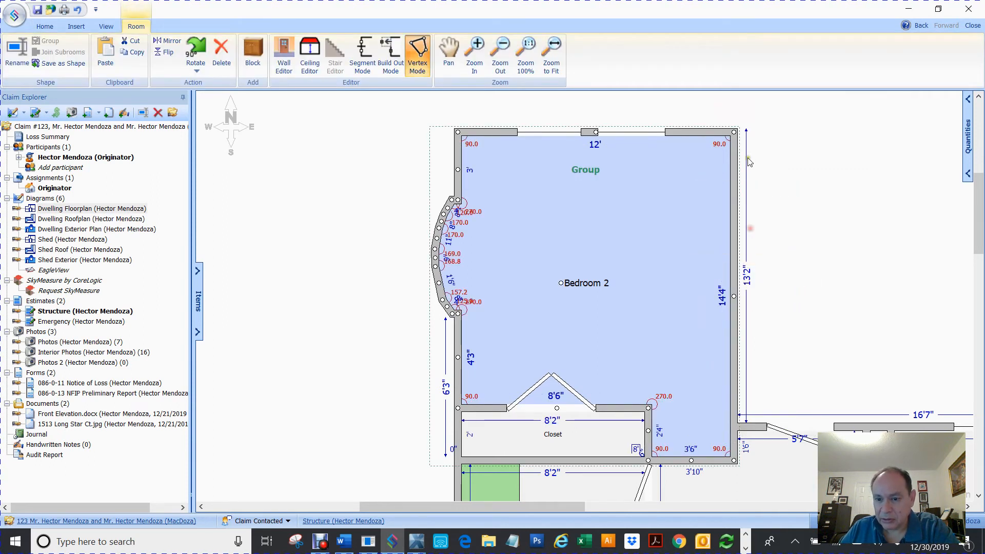
drag(736, 132, 845, 121)
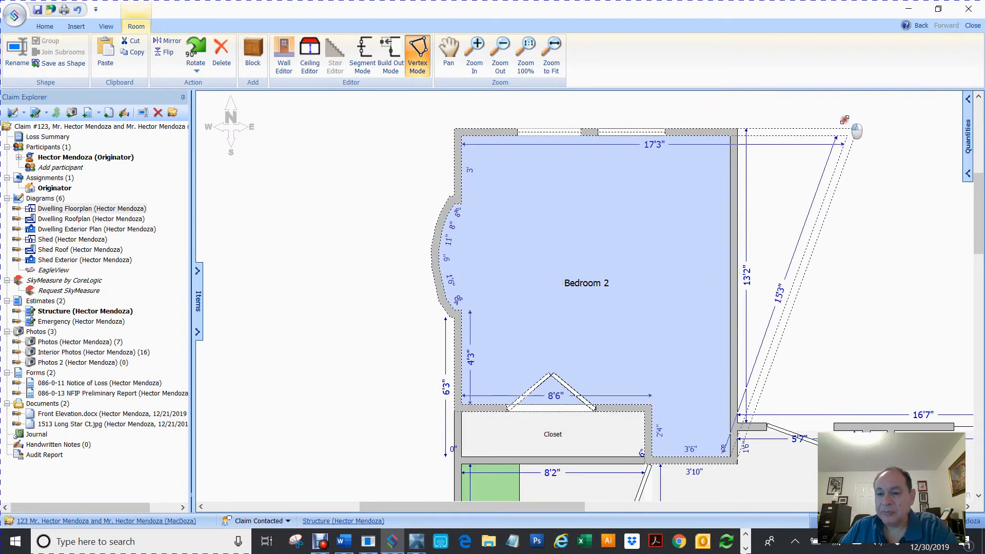
key(Escape)
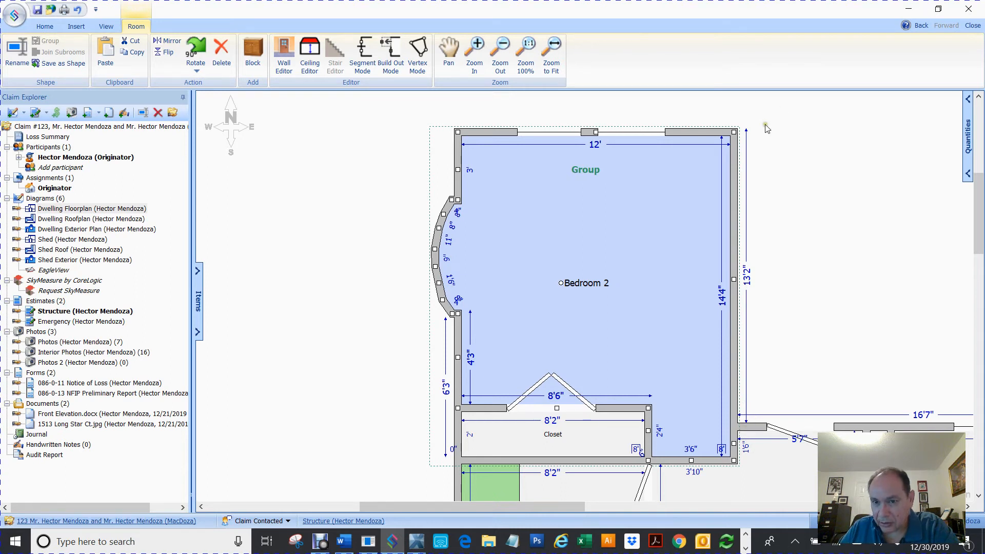
right_click(657, 204)
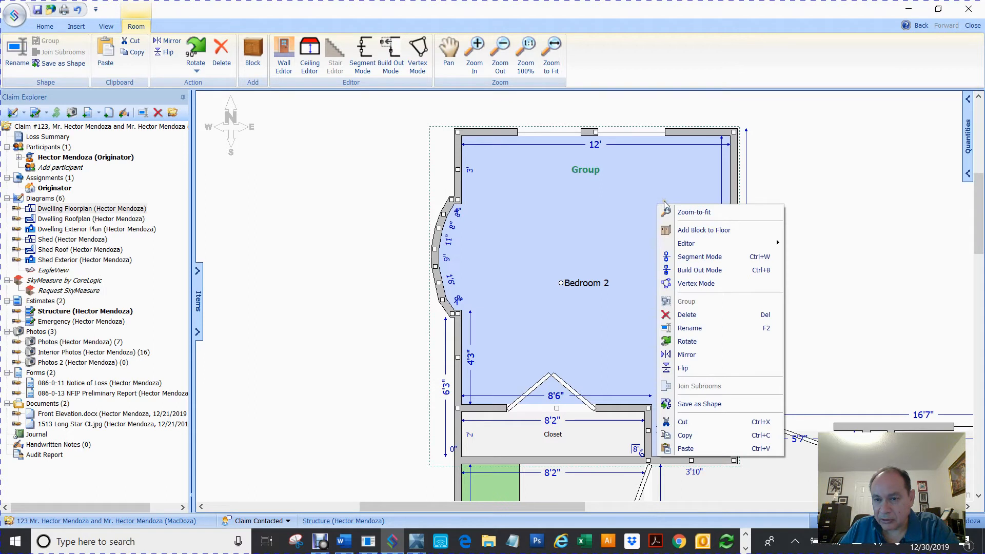
click(806, 164)
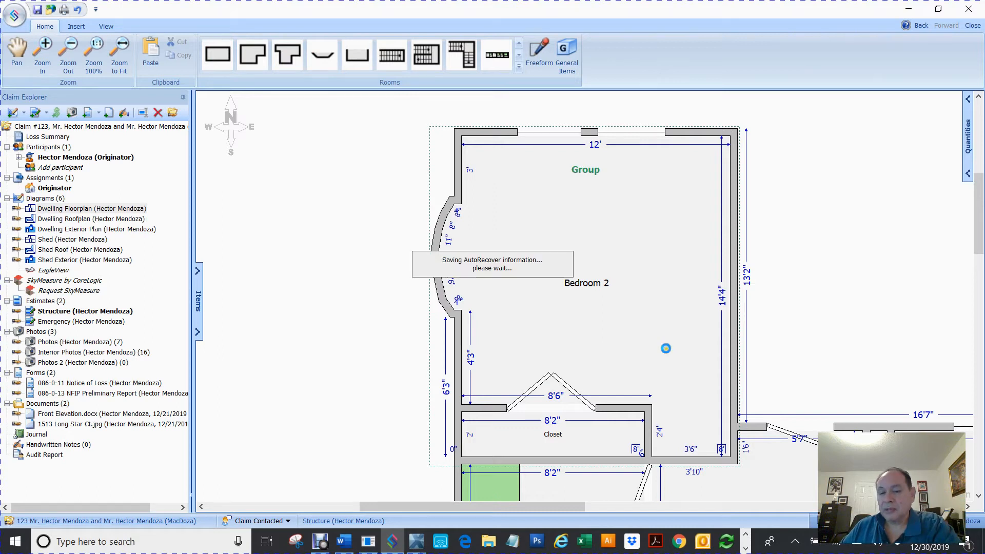
Move Bedroom 2's east wall outward so that the north wall is 13'2" long.
click(734, 393)
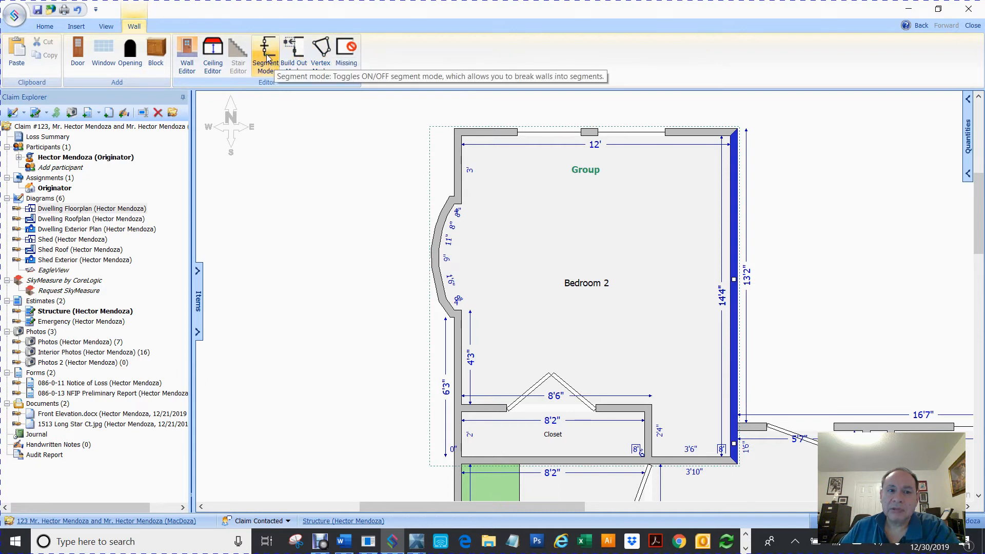
click(267, 54)
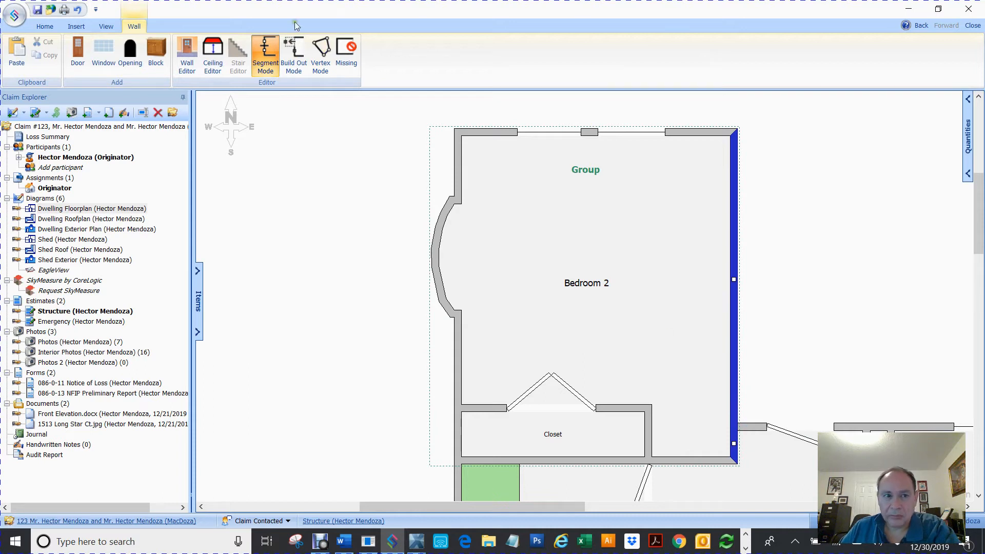
click(261, 57)
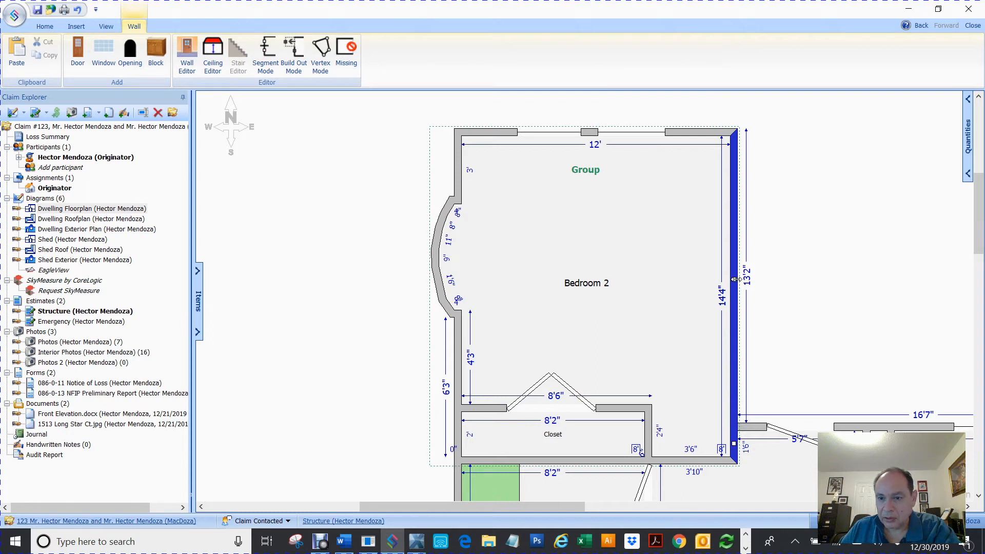
drag(734, 278, 762, 273)
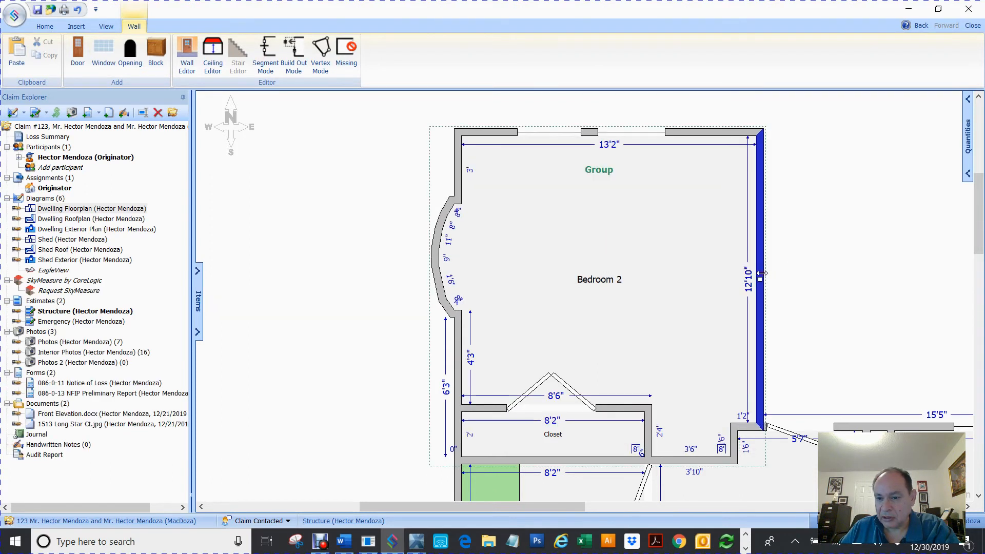
Pull Bedroom 2's northeast corner outward in Vertex Mode to make the north wall 20'7" and the slanted east wall 14'10", and leave Vertex Mode.
click(723, 221)
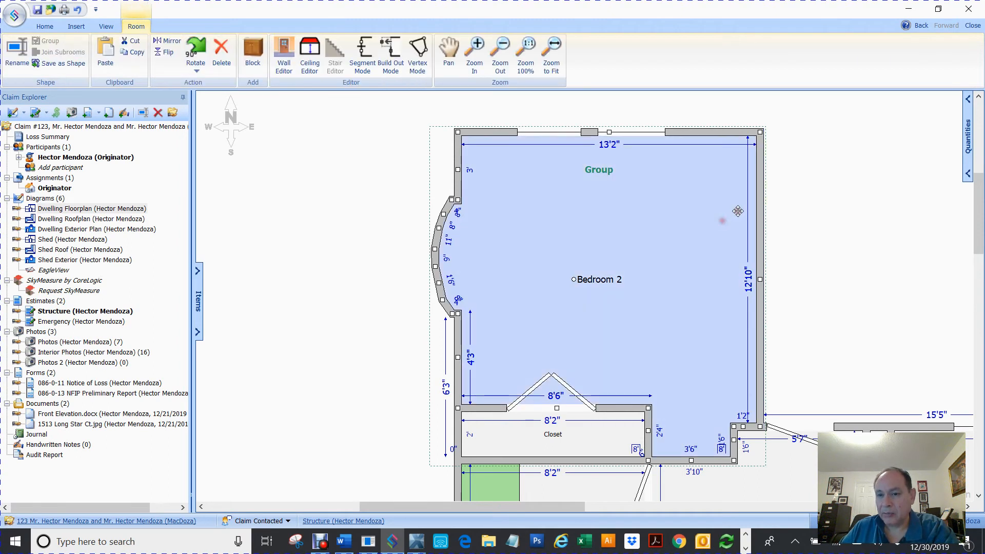
right_click(686, 222)
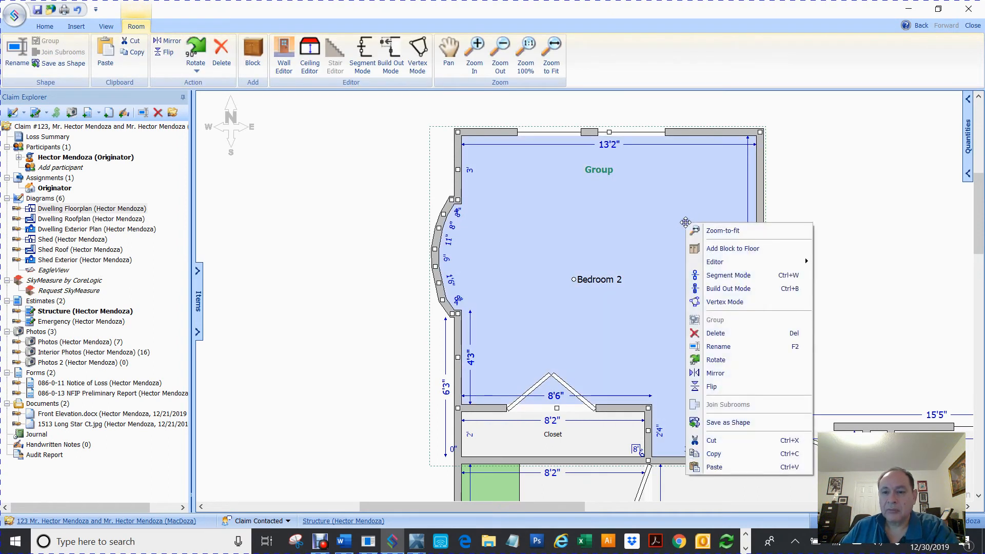
click(717, 302)
drag(760, 132, 918, 150)
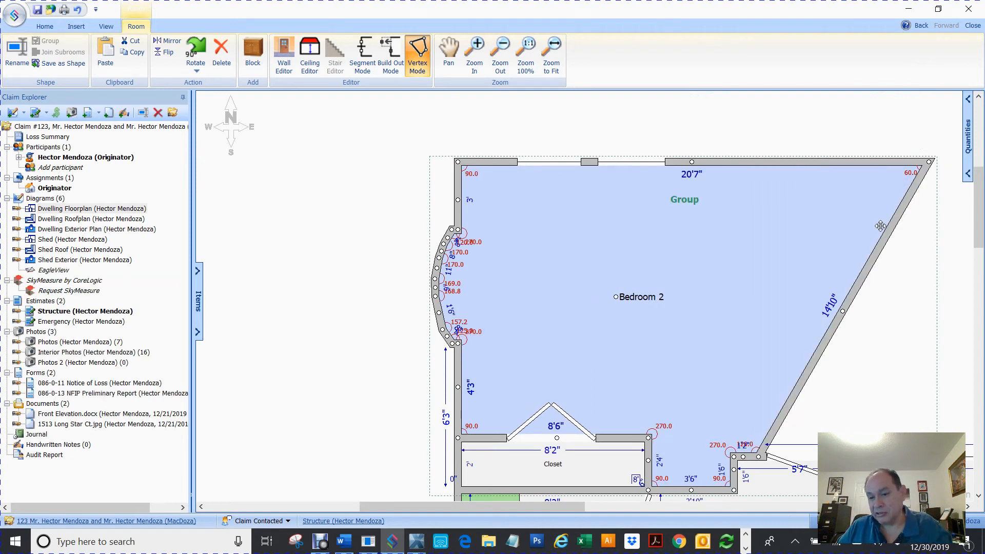
scroll(880, 226, down, 2)
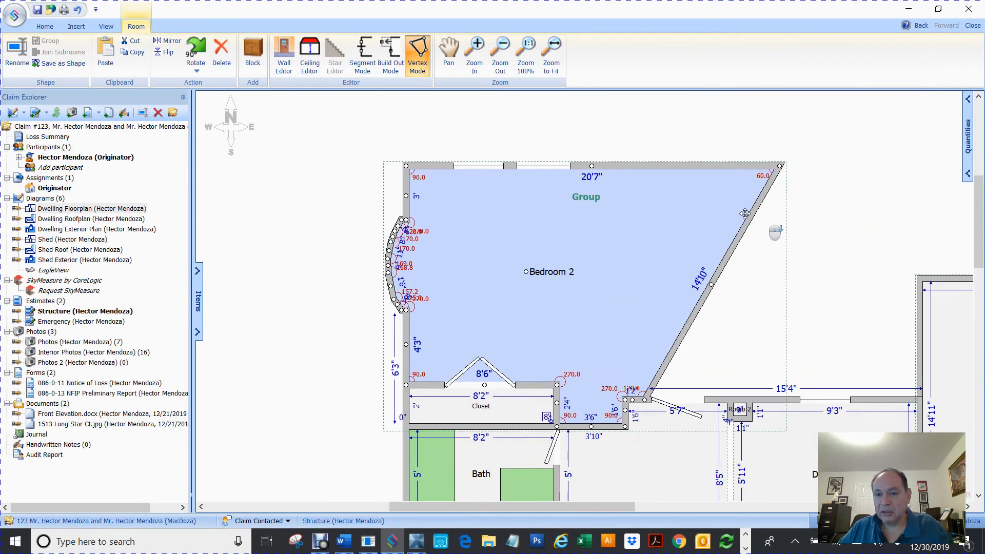
right_click(721, 209)
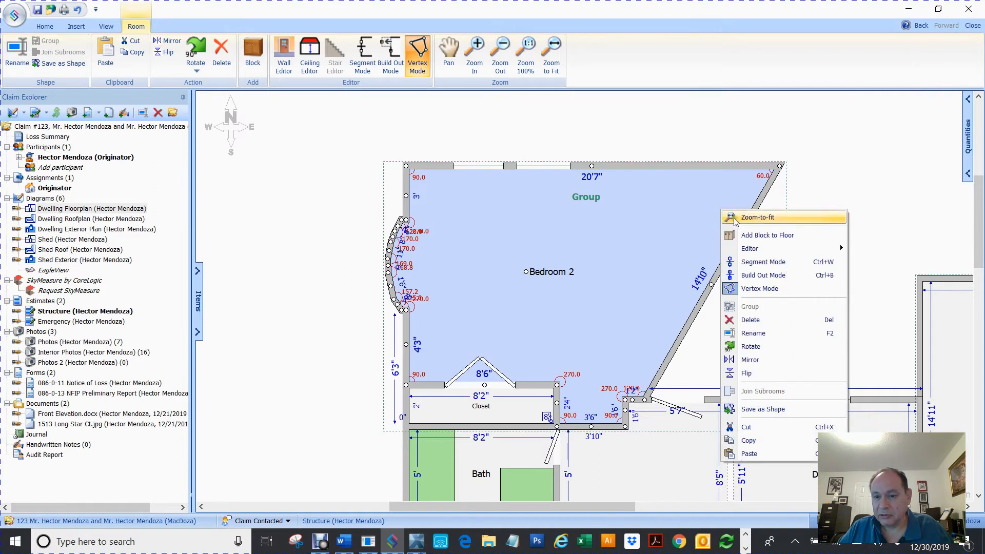
click(755, 290)
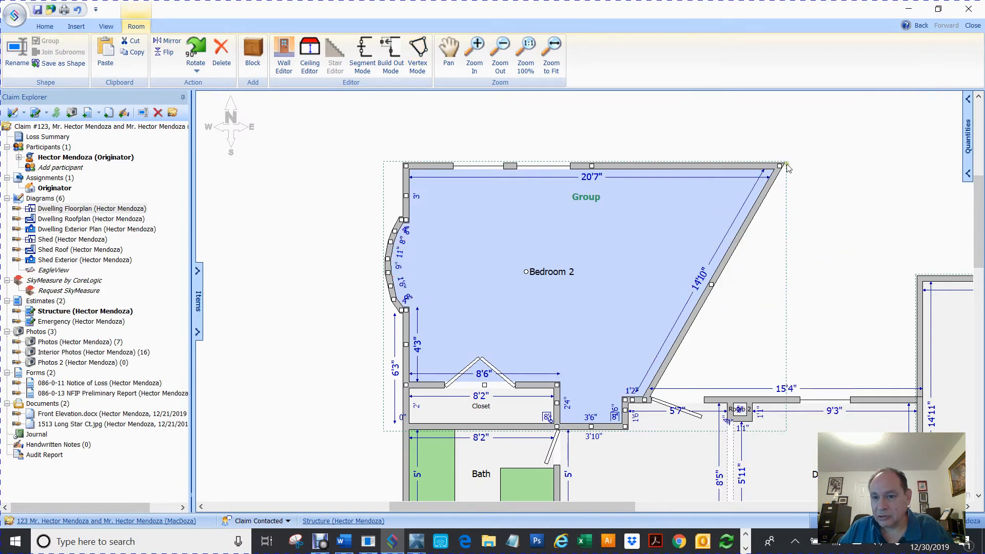
Resize Bedroom 2 from its northeast corner outside Vertex Mode, making the north wall 19'7" and the slanted east wall 13'6".
drag(781, 165, 762, 186)
drag(774, 196, 774, 198)
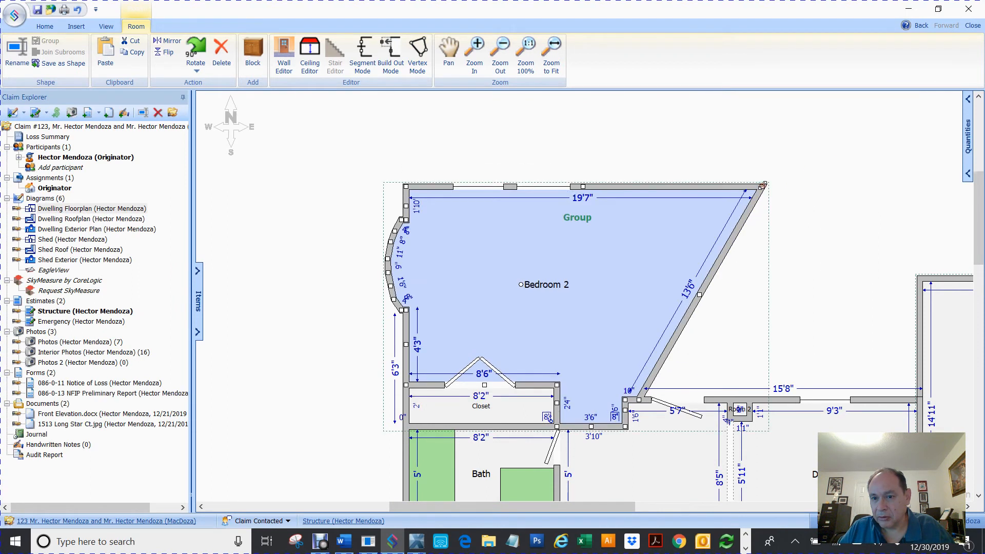
right_click(683, 241)
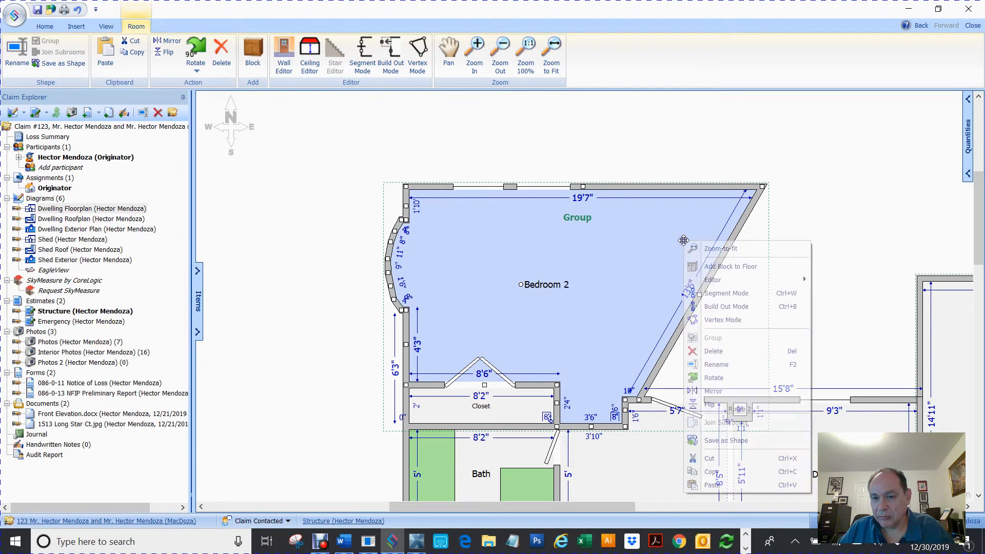
Pull Bedroom 2's northeast corner further out in Vertex Mode until the north wall is 24'6" and the slanted east wall 16'6".
click(717, 321)
click(766, 186)
drag(766, 186, 823, 186)
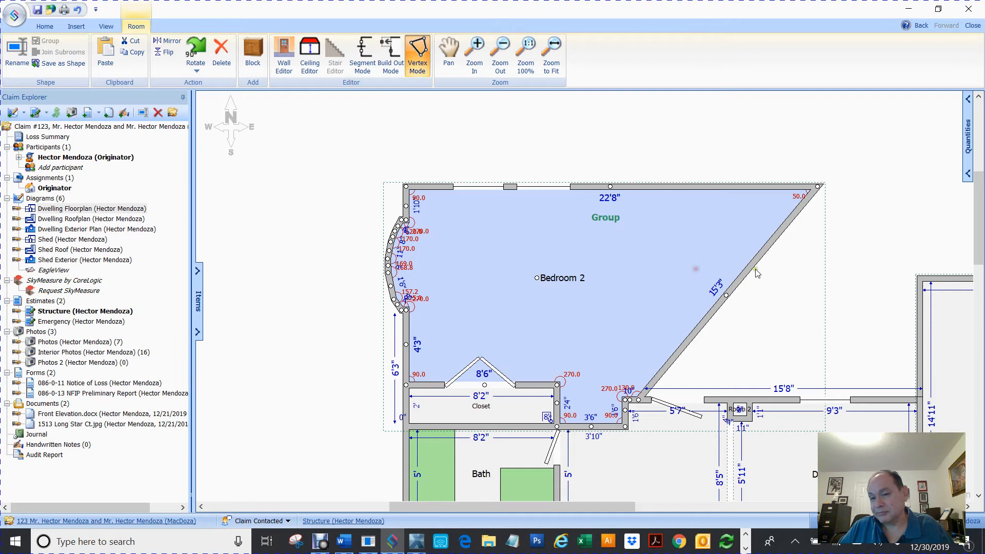
click(649, 263)
right_click(649, 263)
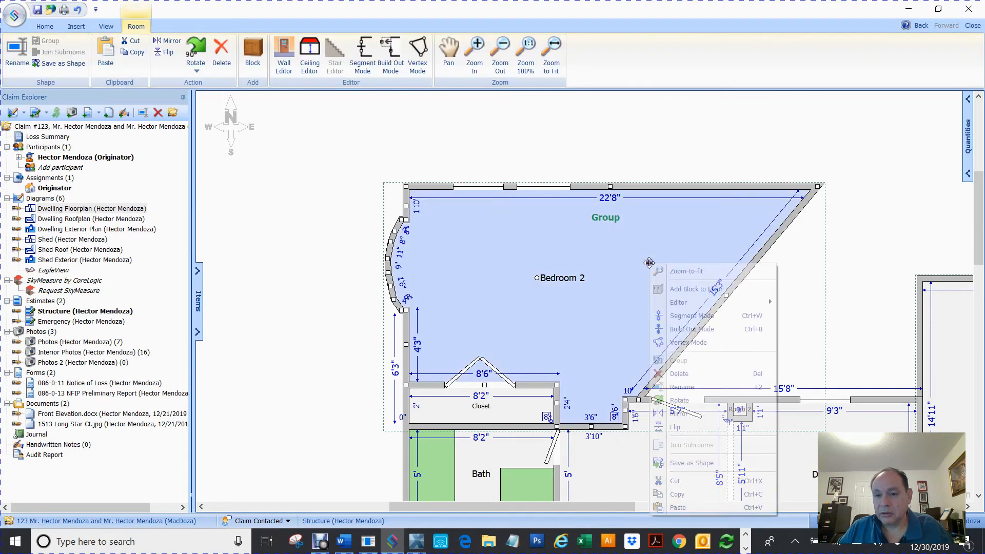
click(687, 342)
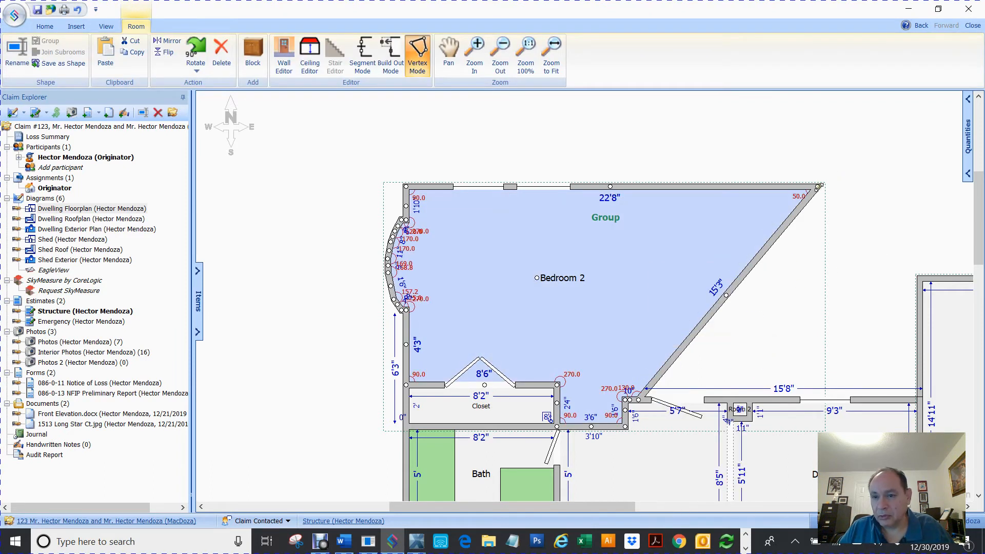
drag(819, 186, 842, 183)
click(706, 135)
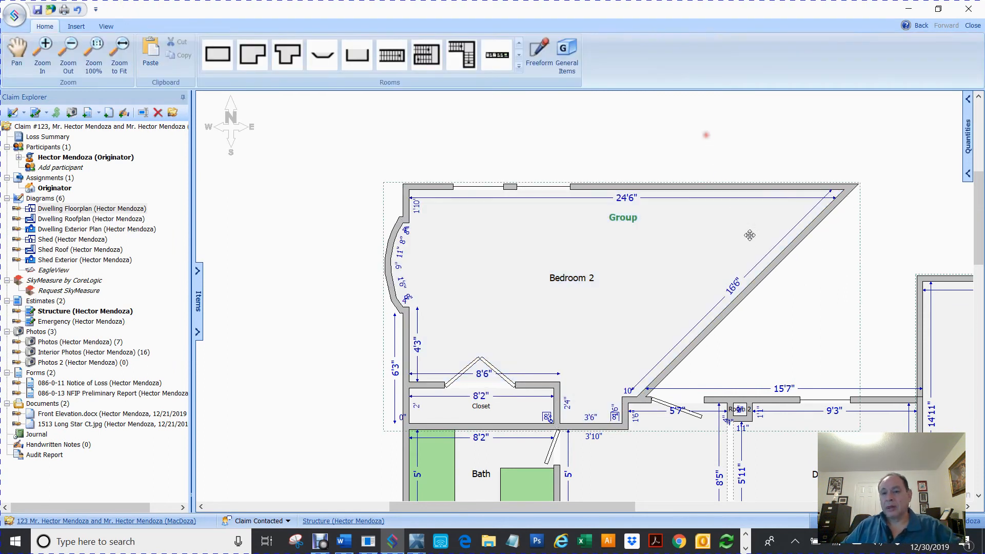
Place an angled bay room in the empty area west of Bedroom 2, keeping its default name.
scroll(641, 259, down, 1)
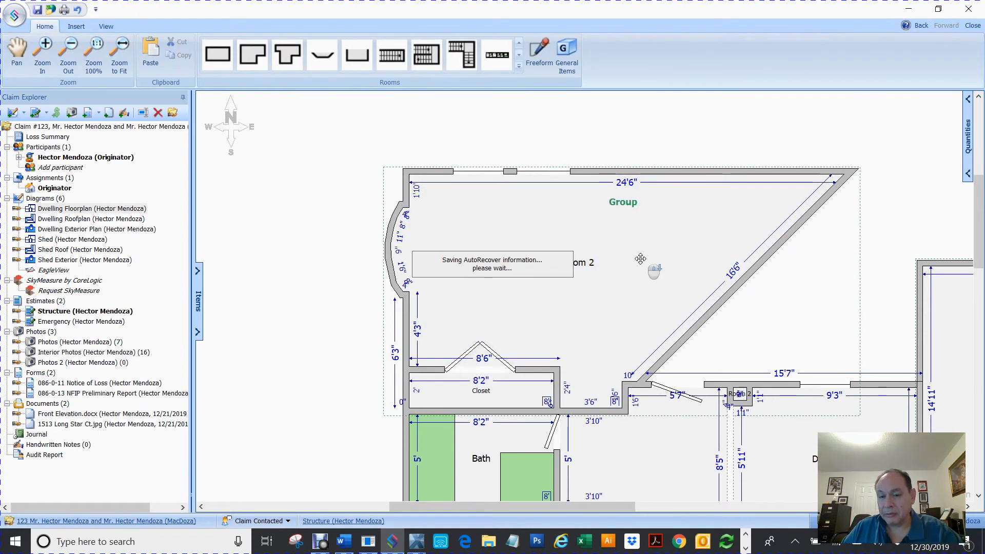
scroll(640, 259, down, 2)
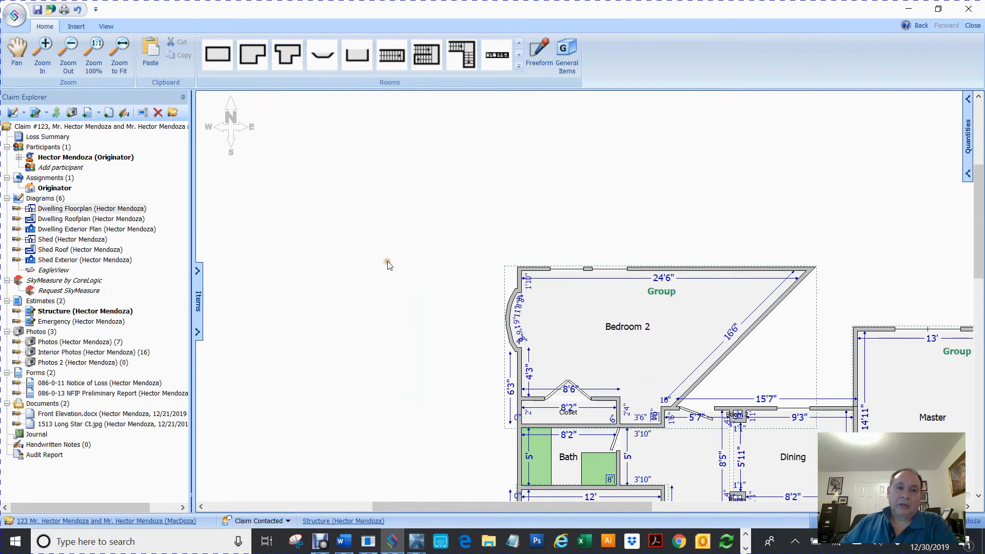
click(322, 59)
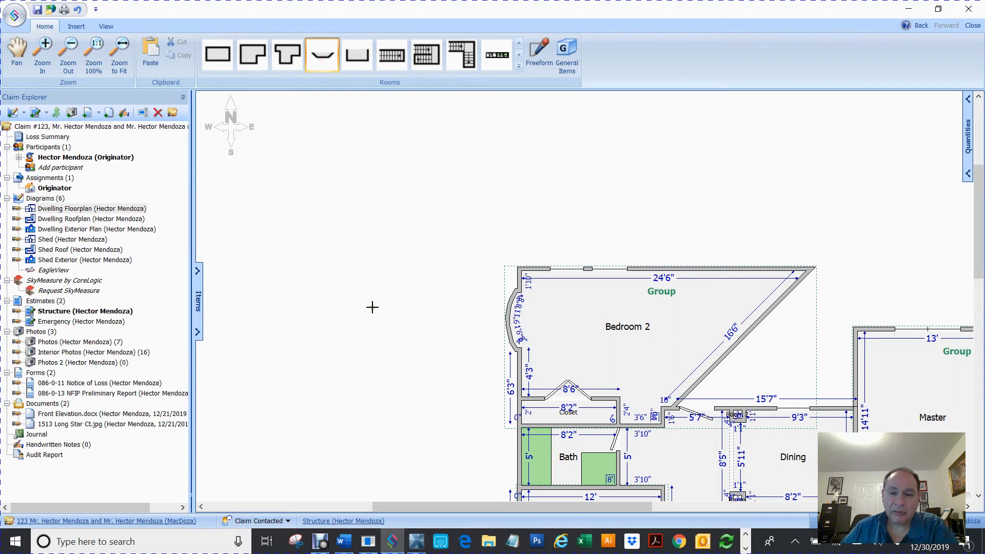
click(359, 302)
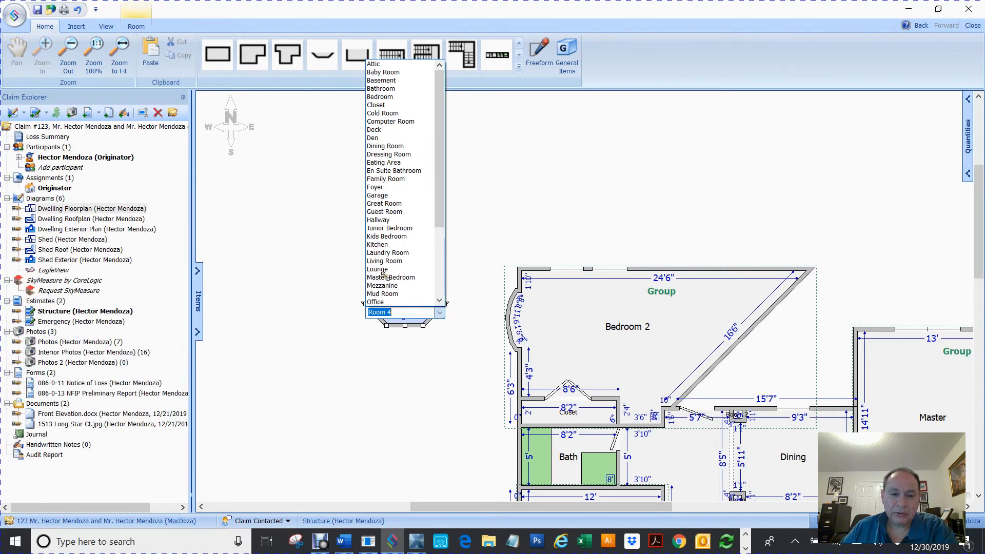
click(301, 239)
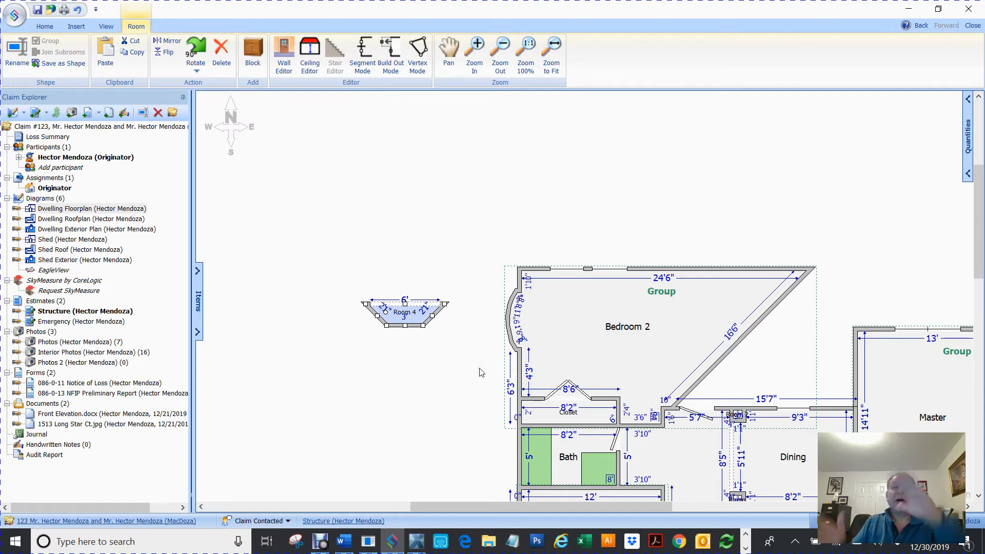
Rotate the angled bay room 45 degrees counterclockwise and attach it to Bedroom 2's slanted east wall.
click(197, 73)
click(224, 117)
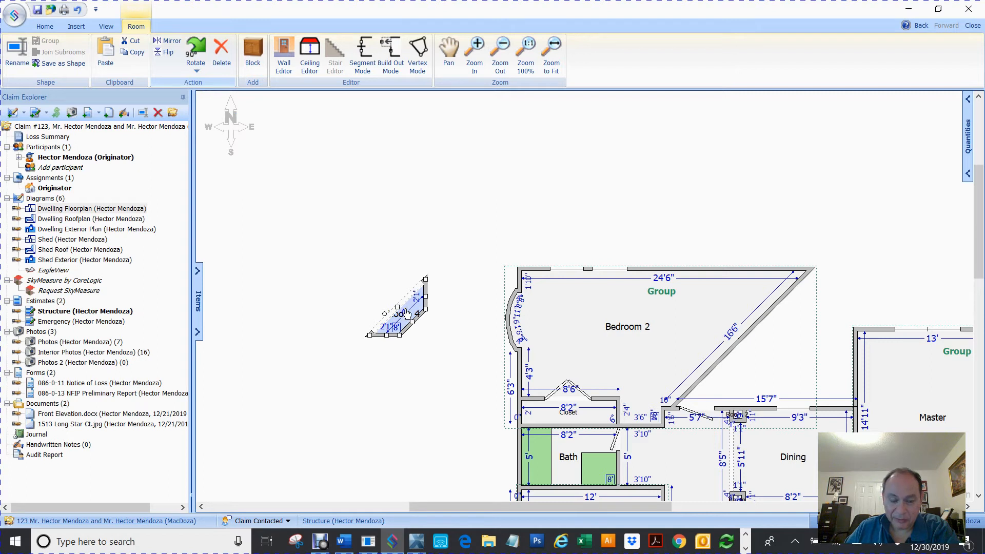
click(319, 227)
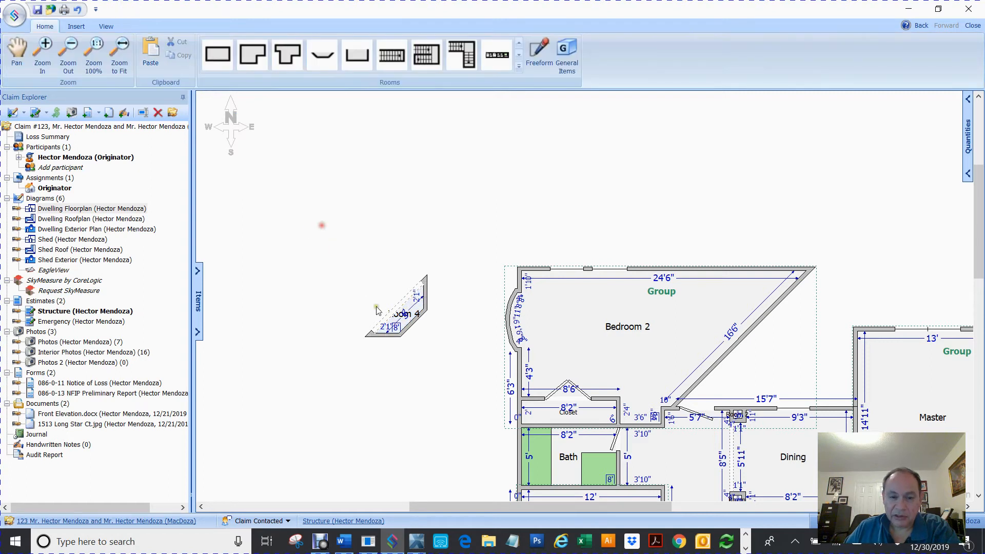
drag(411, 309, 777, 322)
click(374, 223)
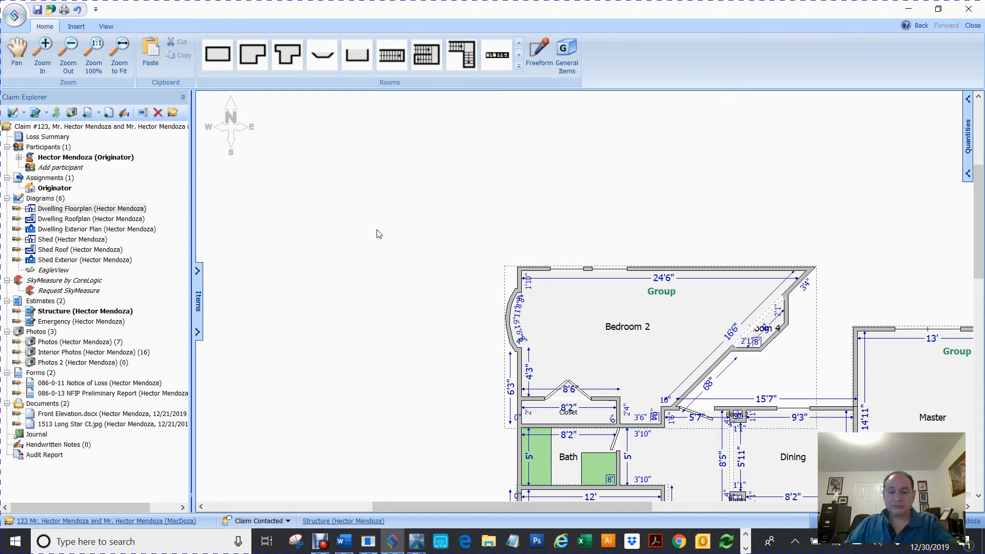
click(441, 211)
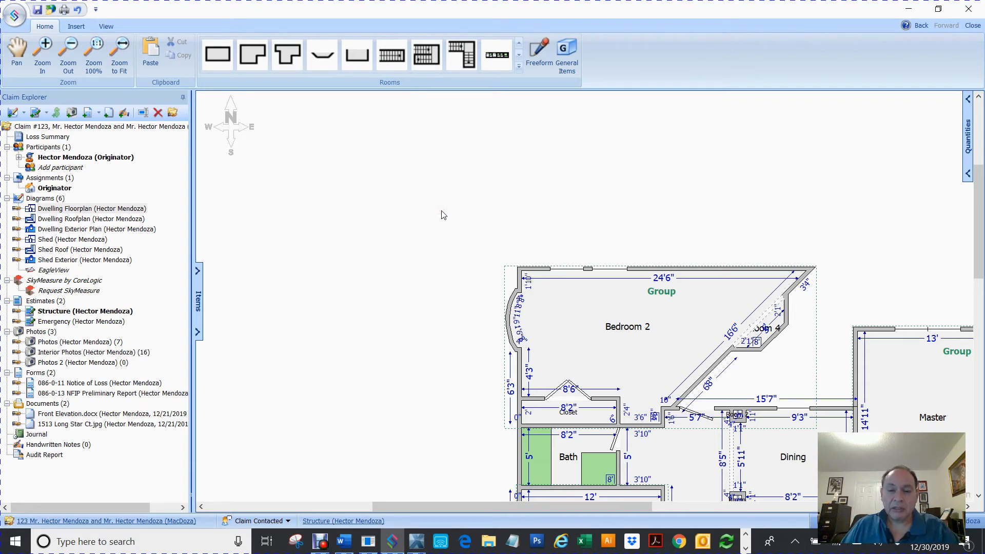
Pull Bedroom 2's northeast corner back in Vertex Mode, making the north wall 13'1" and the east wall 11'8".
click(684, 304)
right_click(684, 303)
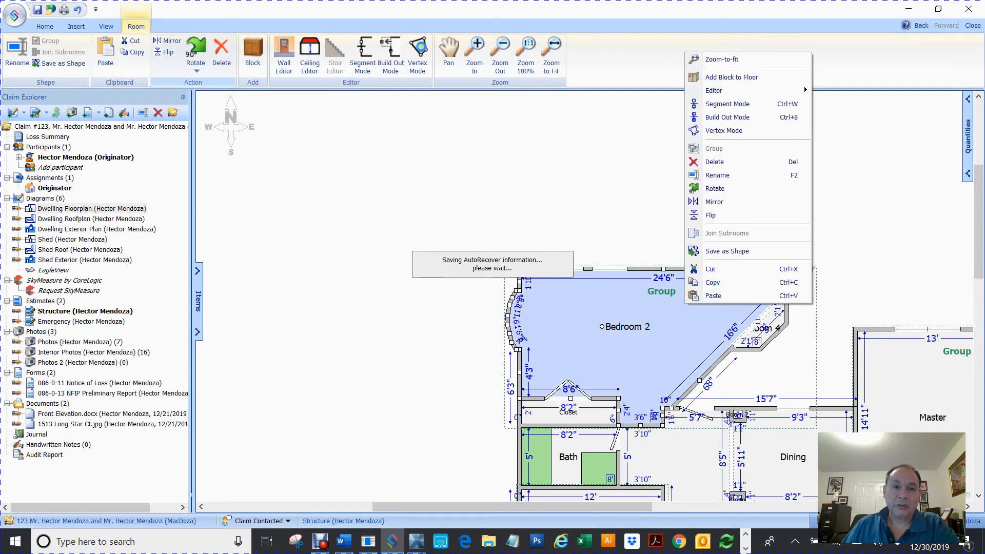
click(418, 47)
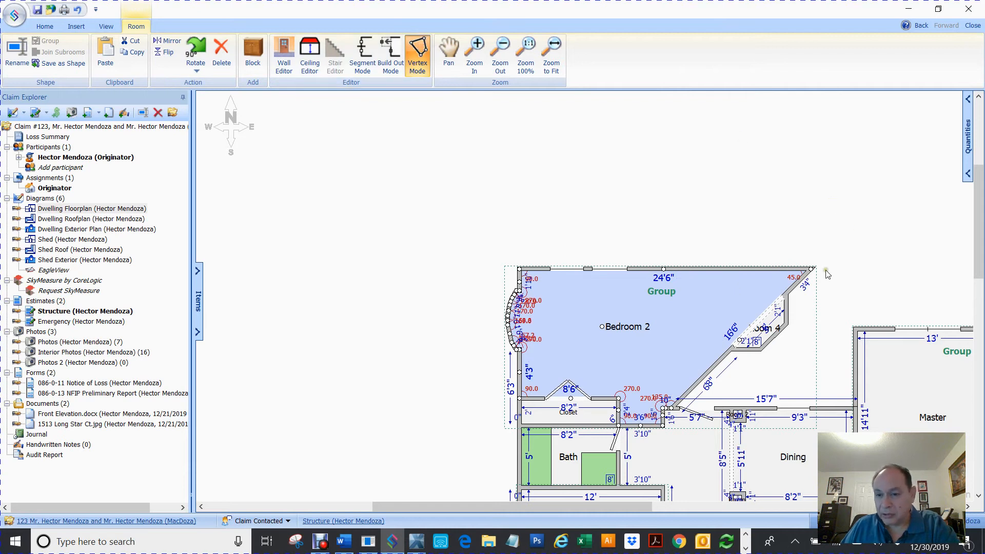
drag(812, 268, 677, 268)
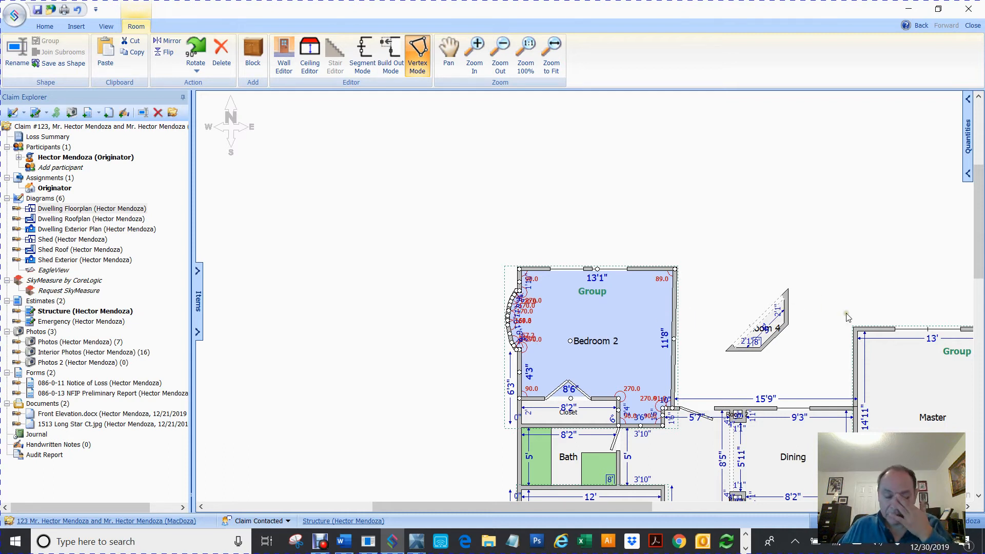
click(606, 198)
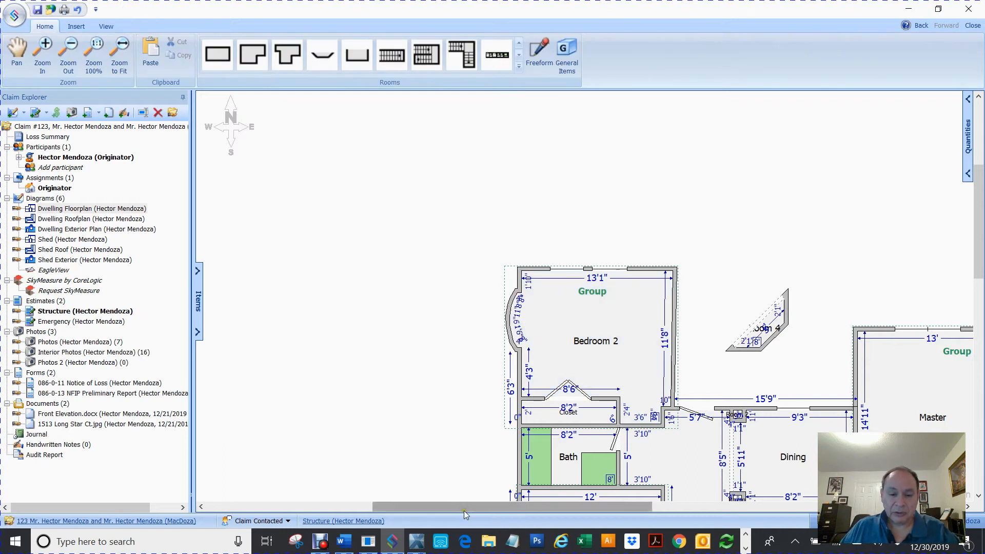
Switch to the open Xactimate estimate sketch and place a 12' by 12' room on the Main Level.
drag(463, 510, 411, 497)
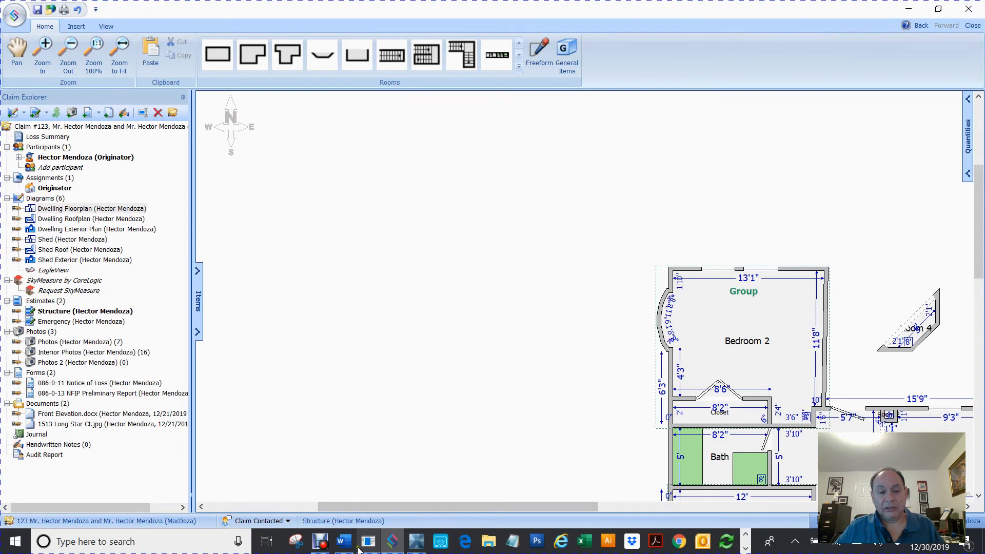
click(422, 550)
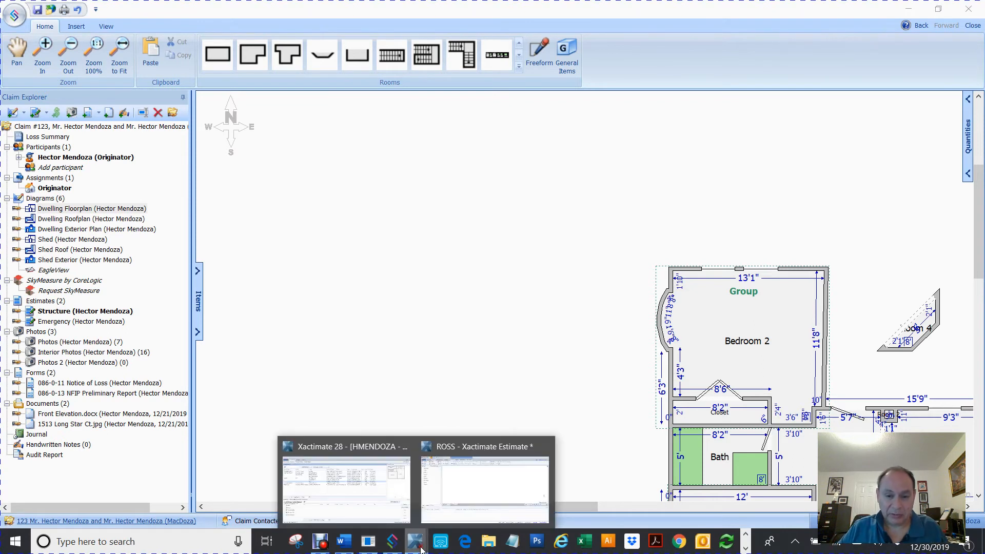
click(442, 494)
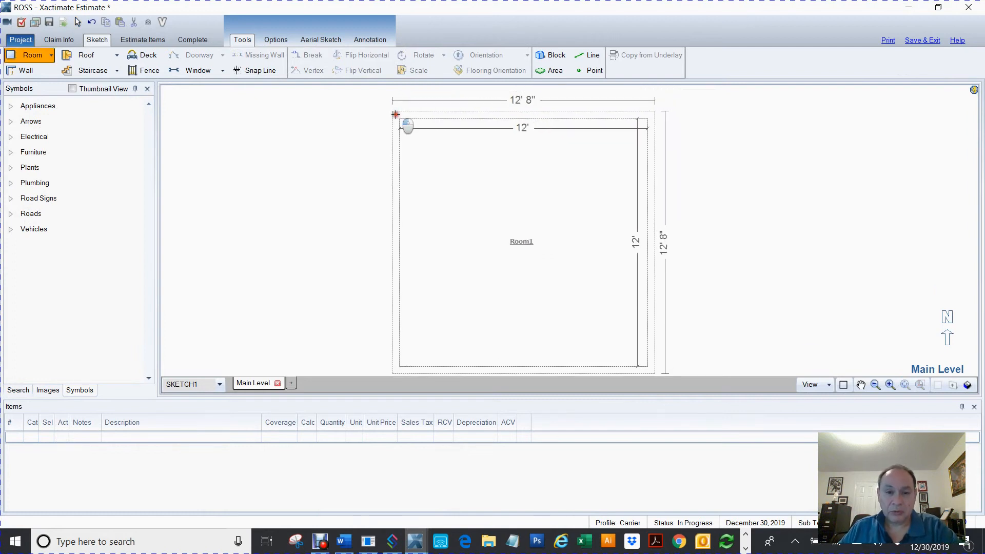
click(593, 224)
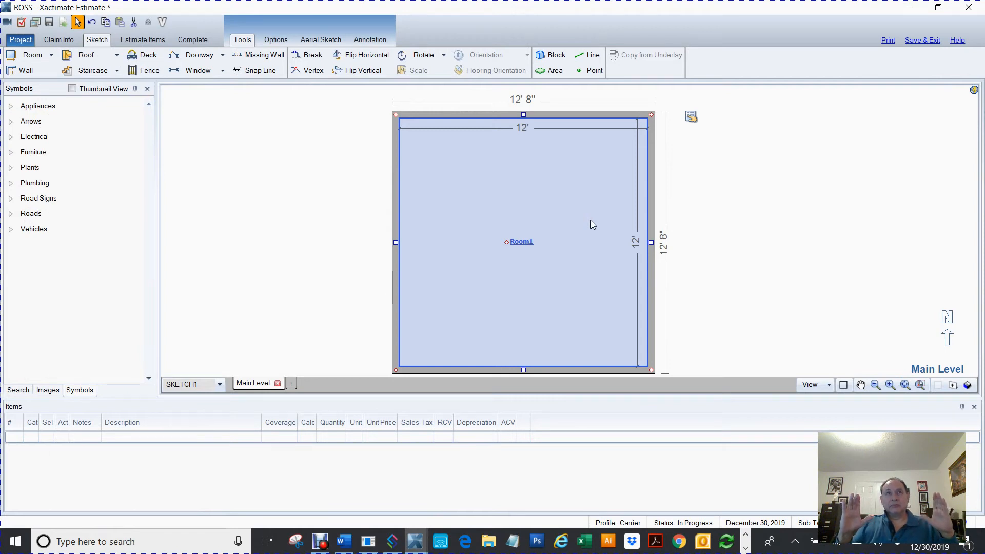
Move Room1's east and north walls so that the room's interior measures 5' by 5'.
click(651, 243)
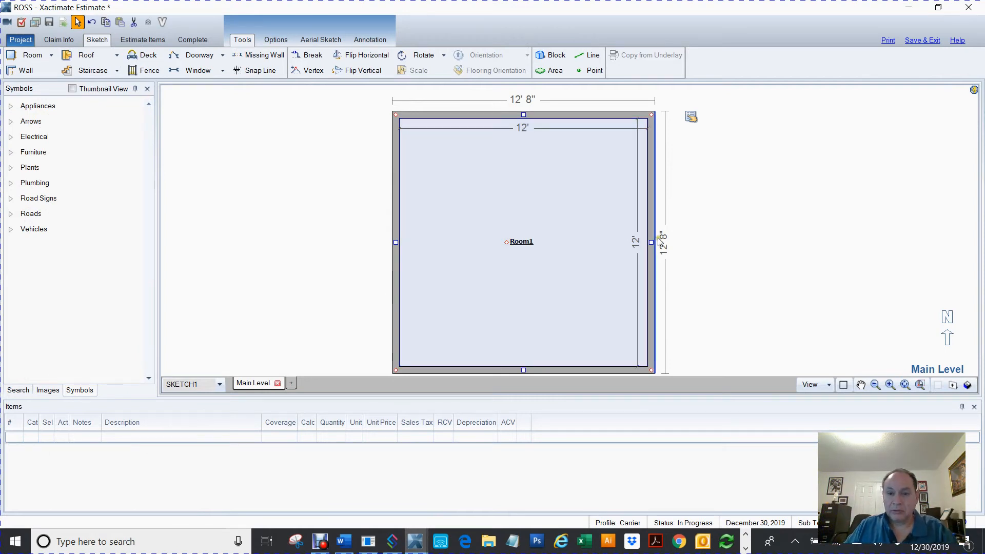
click(521, 128)
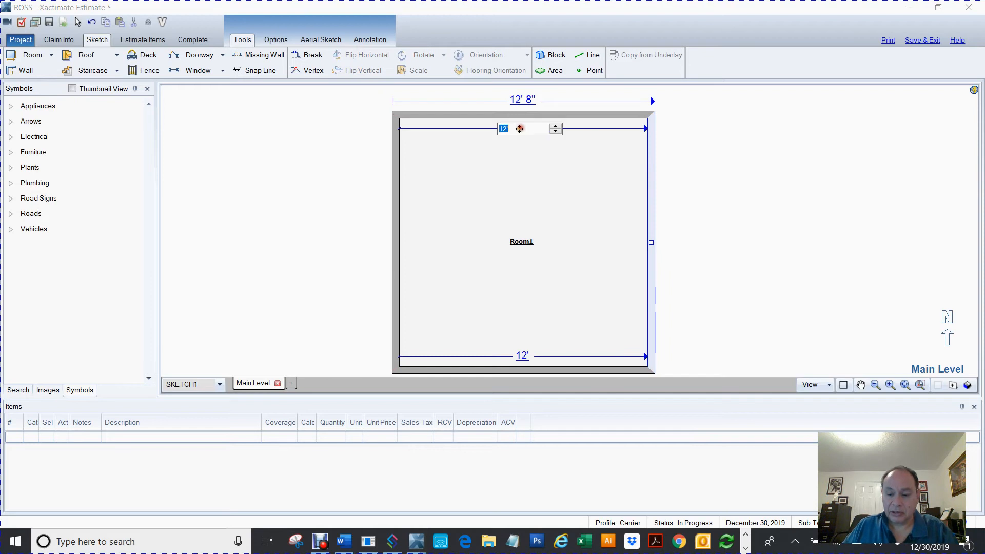
text(5)
key(Return)
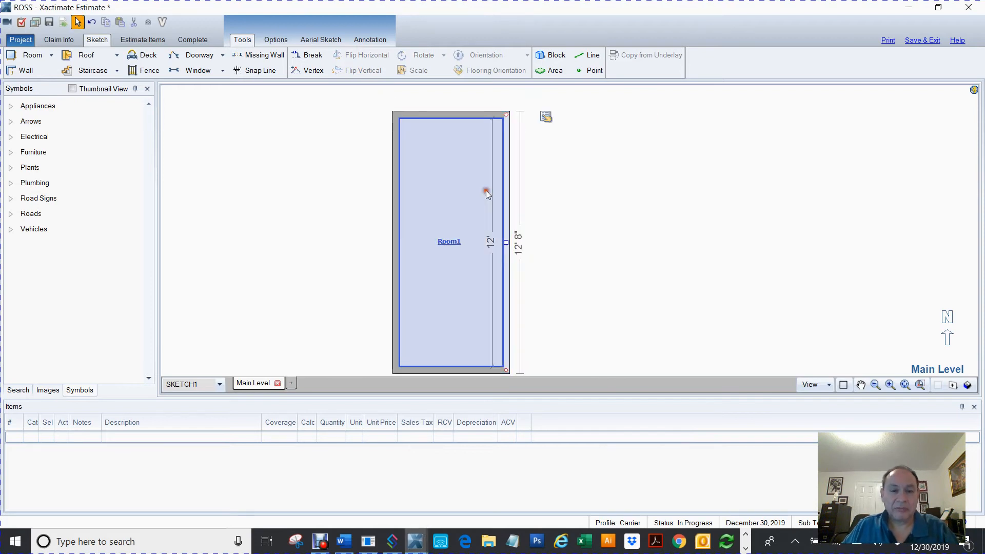
click(457, 114)
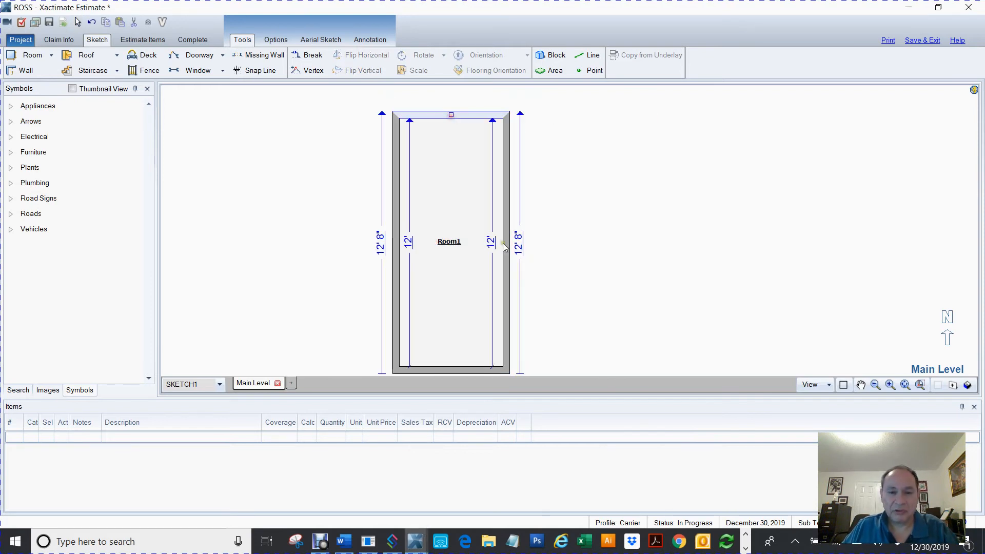
click(497, 242)
text(5)
key(Return)
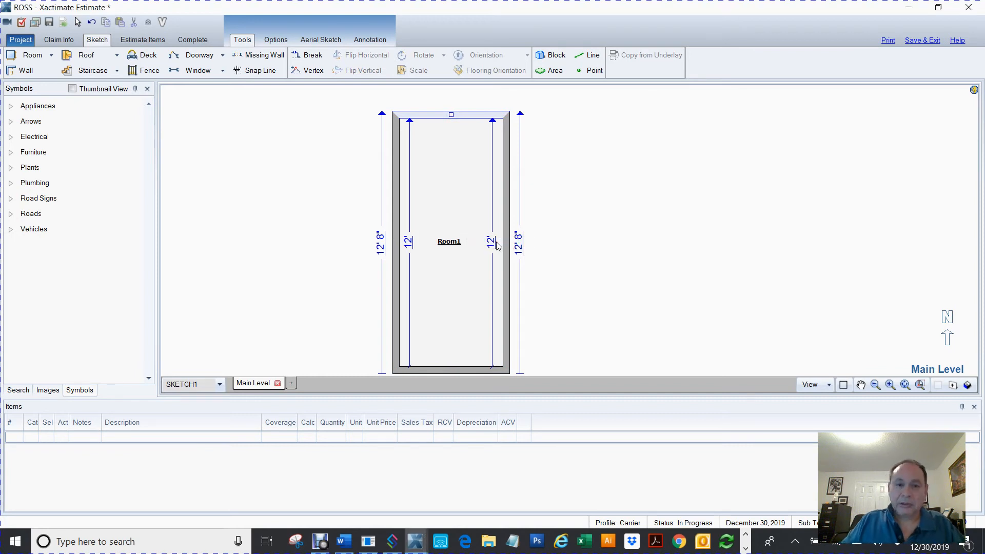
click(588, 243)
right_click(588, 244)
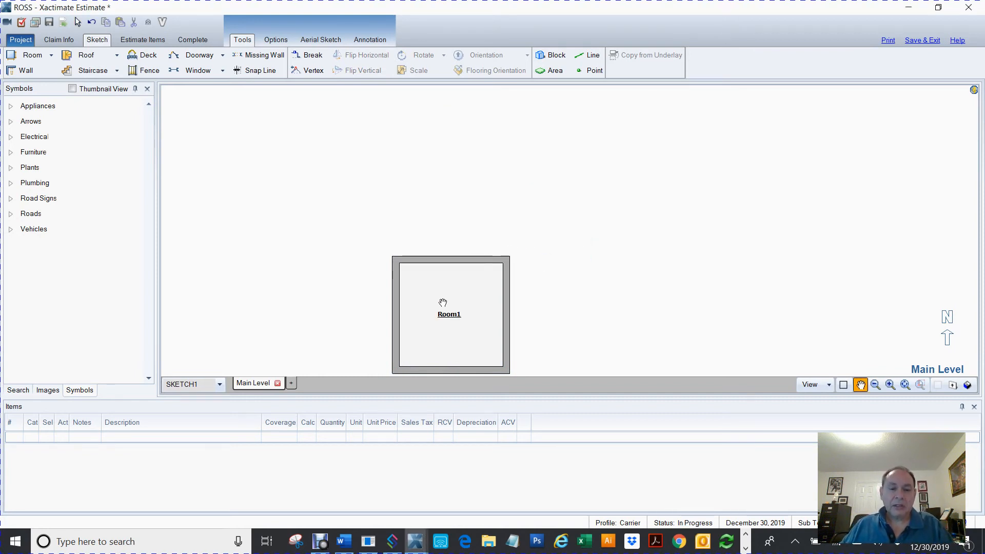
Turn Room1's north wall into an arced wall through its wall properties.
drag(445, 301, 463, 250)
click(464, 249)
scroll(464, 251, up, 3)
scroll(463, 253, down, 2)
click(474, 177)
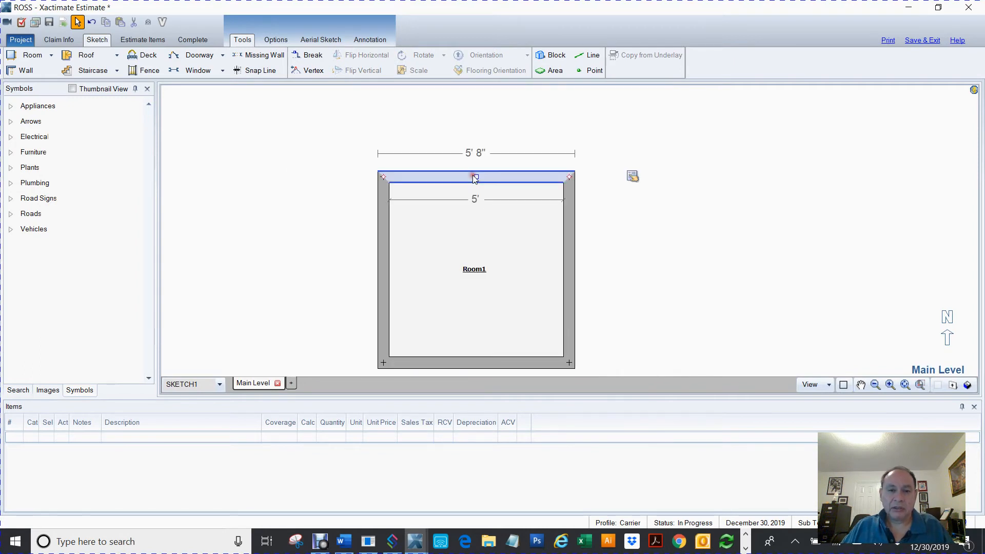
right_click(475, 177)
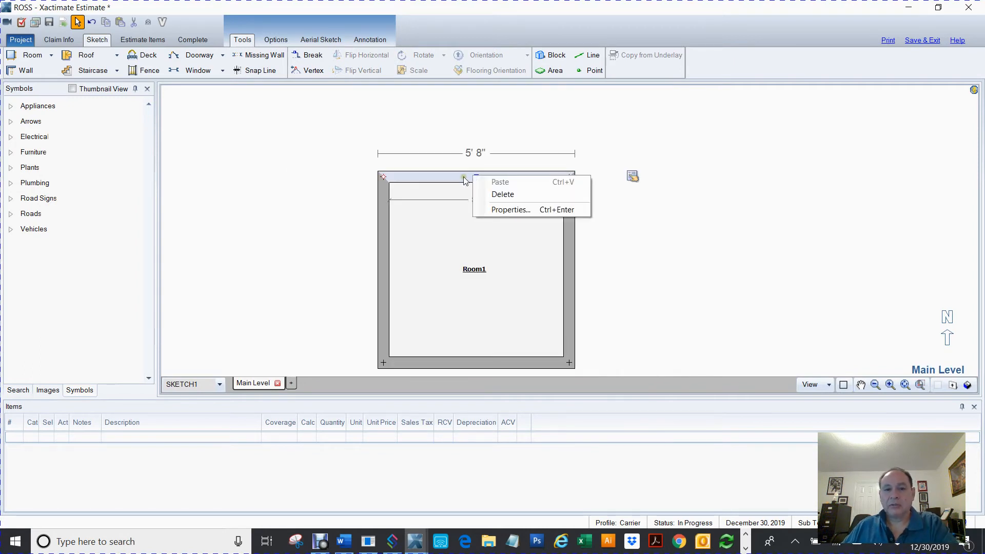
click(446, 160)
click(467, 177)
right_click(467, 177)
click(496, 210)
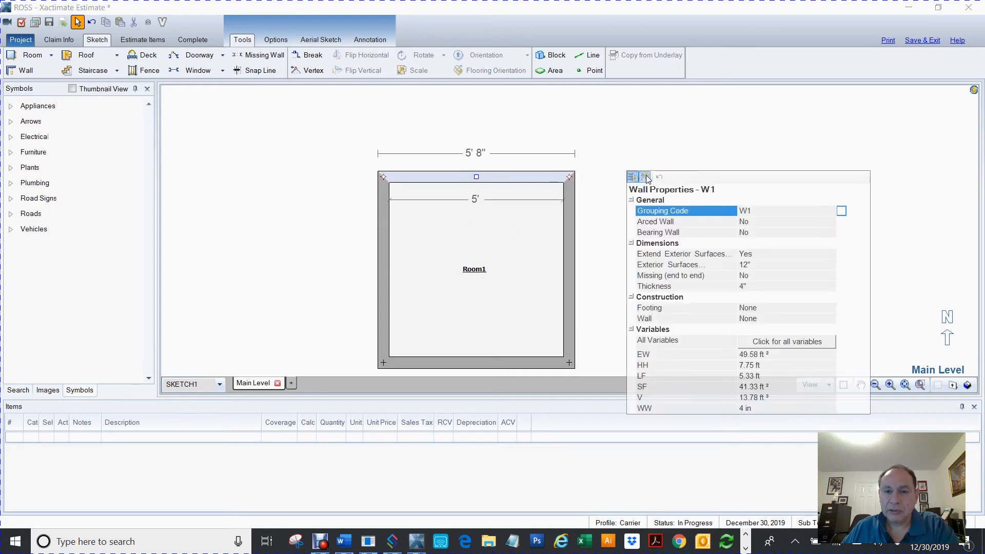
click(750, 222)
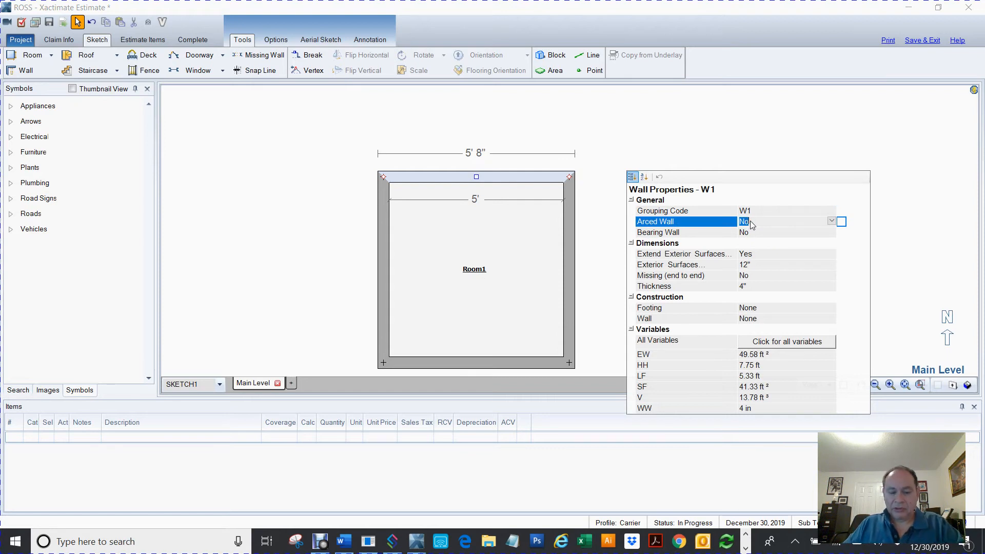
double_click(750, 221)
click(418, 141)
Bow the arced north wall outward so that its arc is 2' high.
click(445, 176)
drag(475, 177, 480, 106)
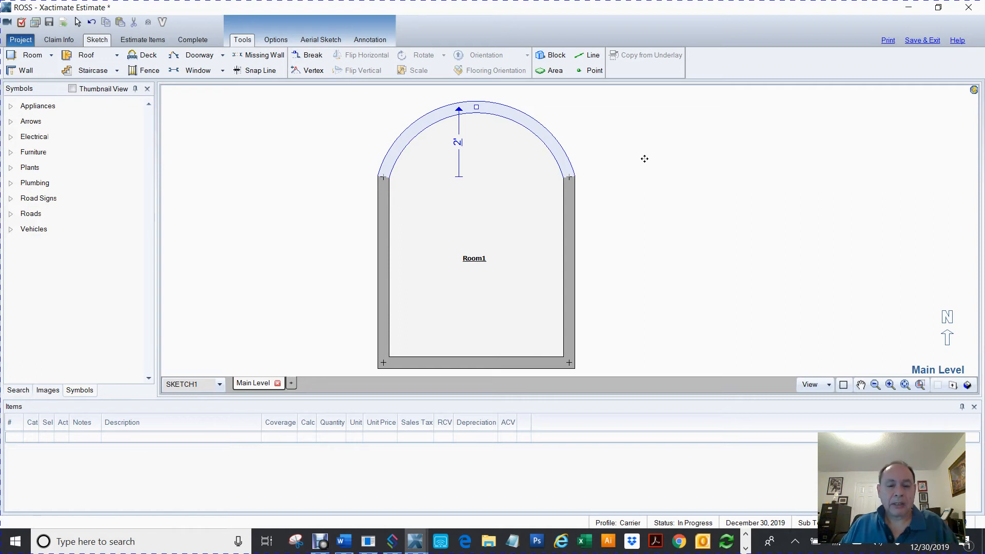
key(Escape)
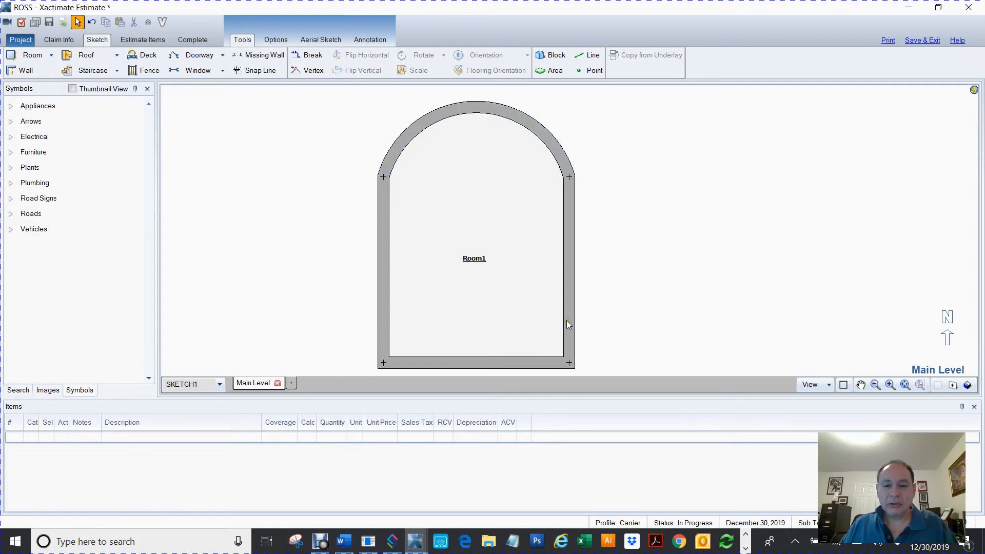
Move Room1's south wall up to just below the arc, leaving straight side walls 6" long on the exterior.
click(473, 367)
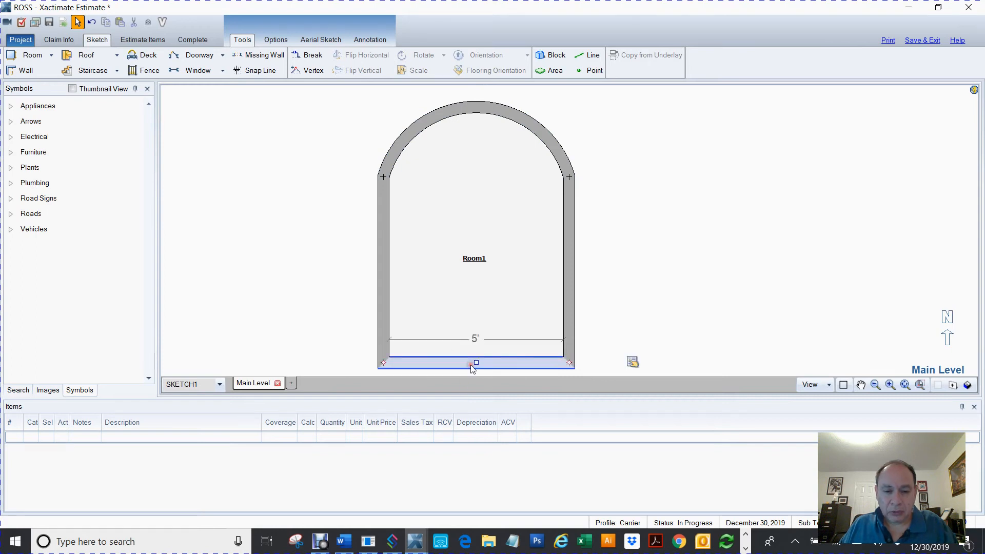
drag(476, 362, 506, 185)
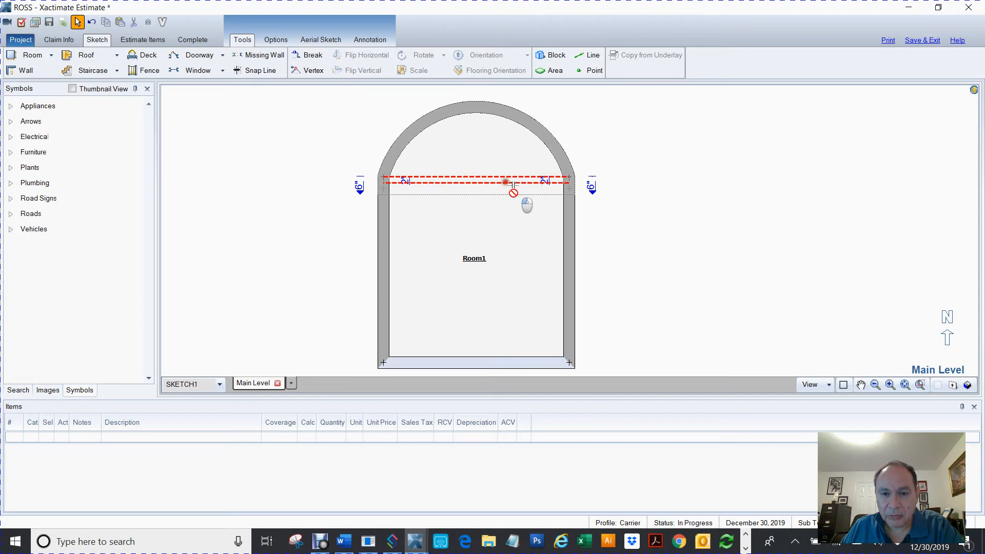
click(505, 184)
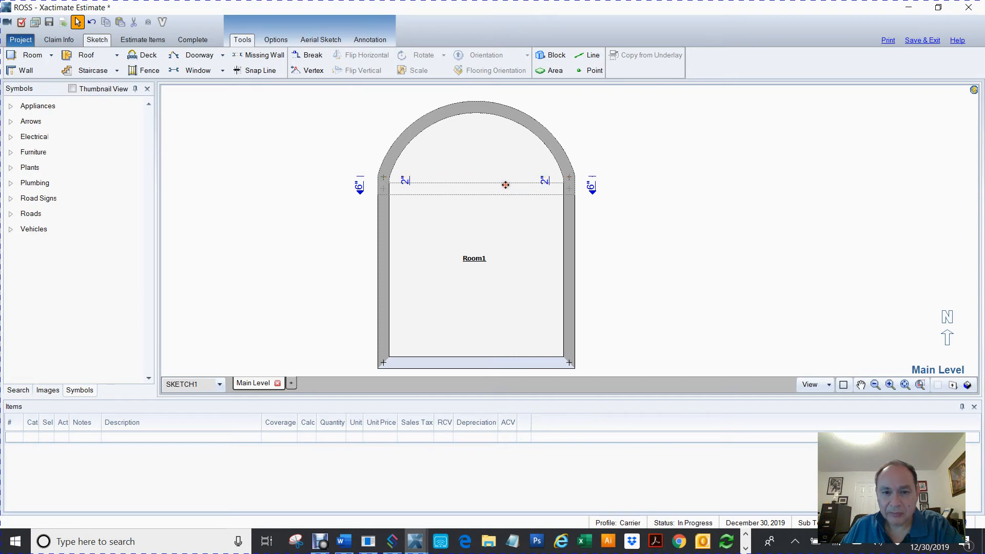
drag(495, 253, 510, 303)
key(Escape)
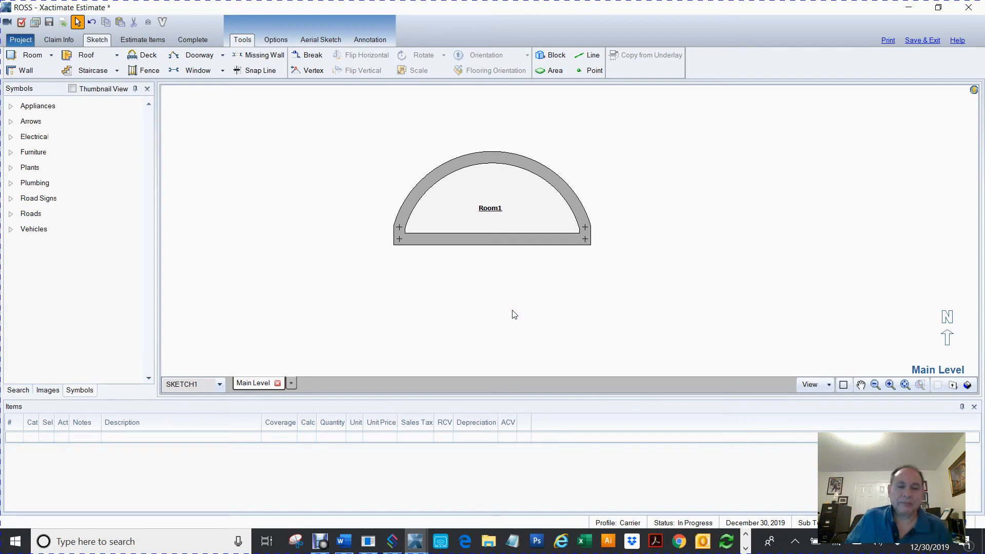
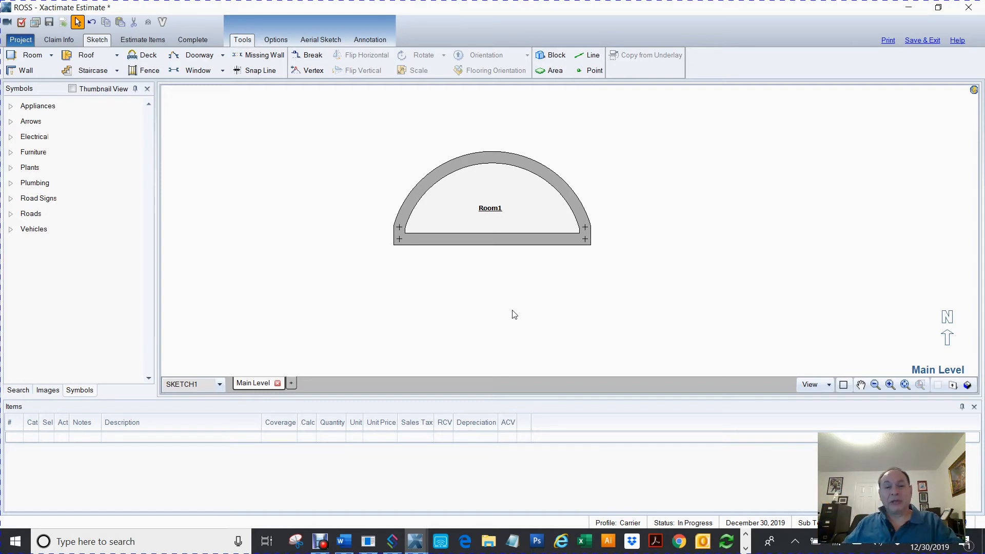
Rotate the whole arced Room1 45° clockwise.
drag(327, 127, 651, 288)
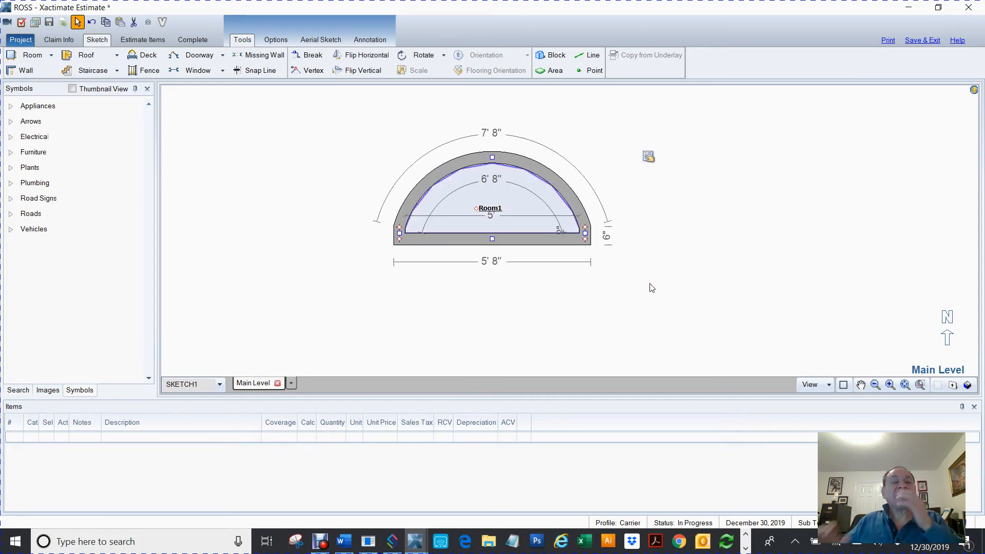
click(444, 55)
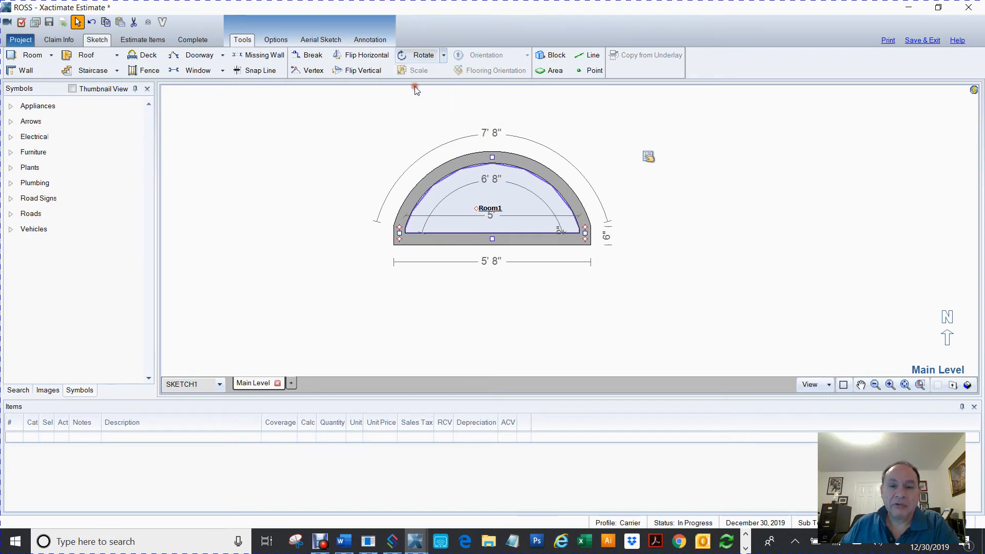
click(416, 88)
click(758, 215)
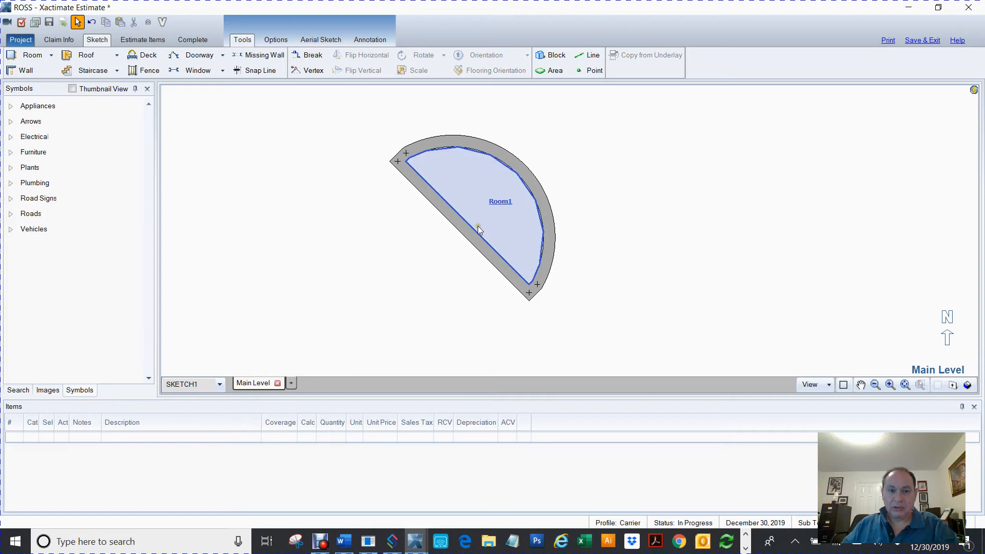
click(495, 210)
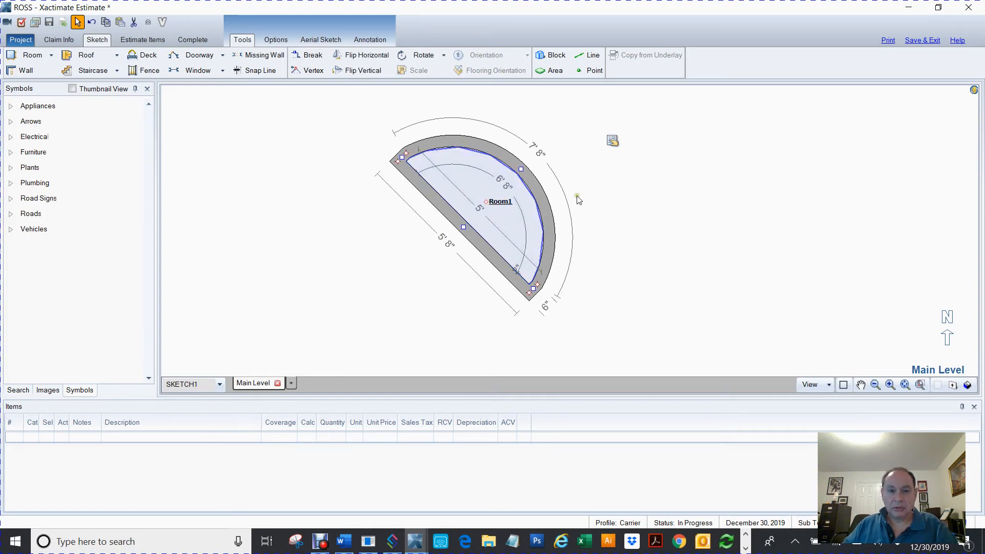
click(657, 221)
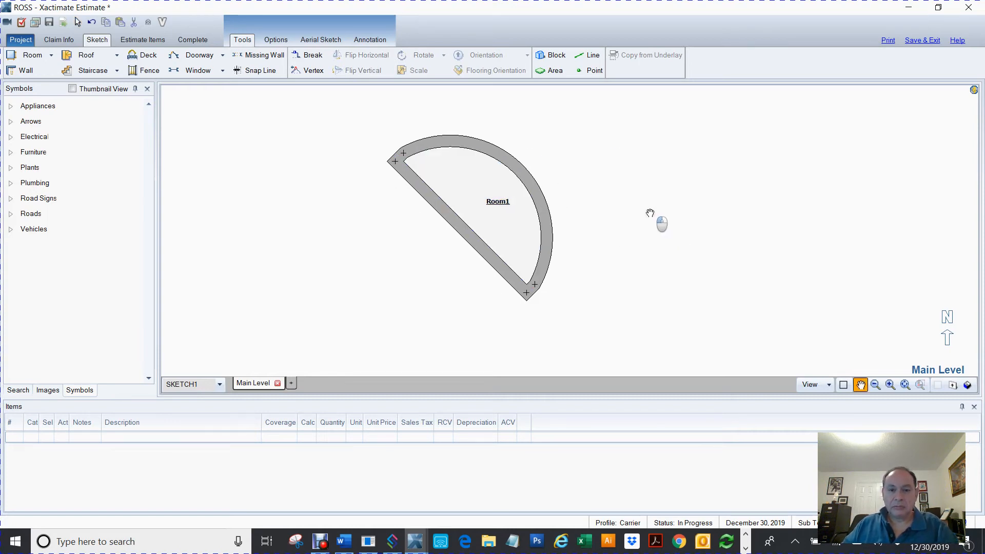
drag(656, 221, 683, 231)
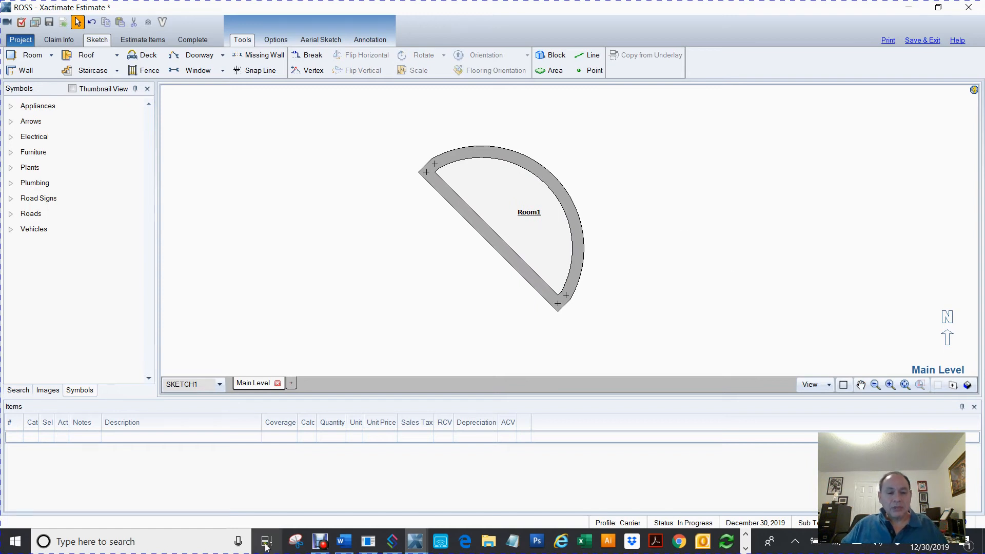
Capture the rotated Room1 with Snipping Tool and save it to the Desktop as Capture.JPG, replacing the existing file.
click(296, 541)
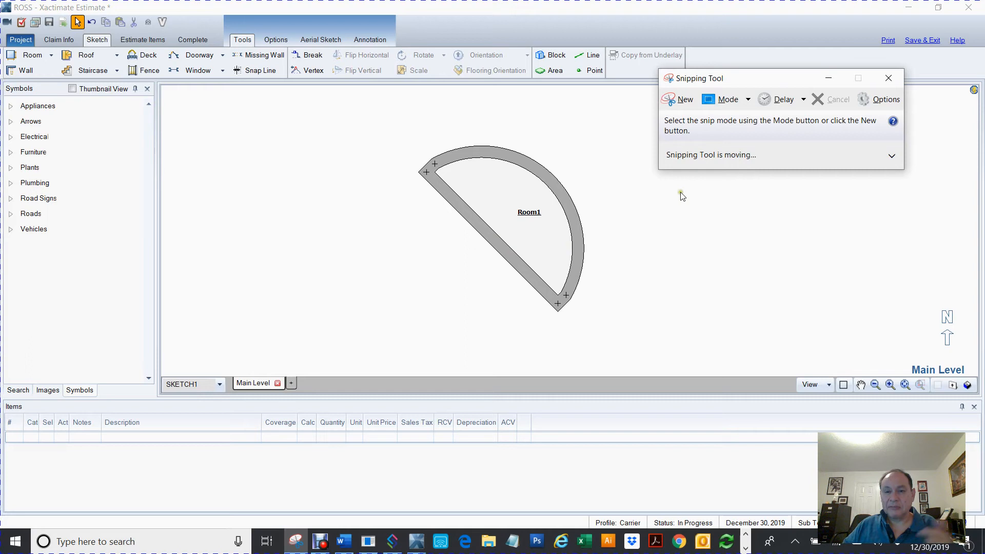
click(671, 100)
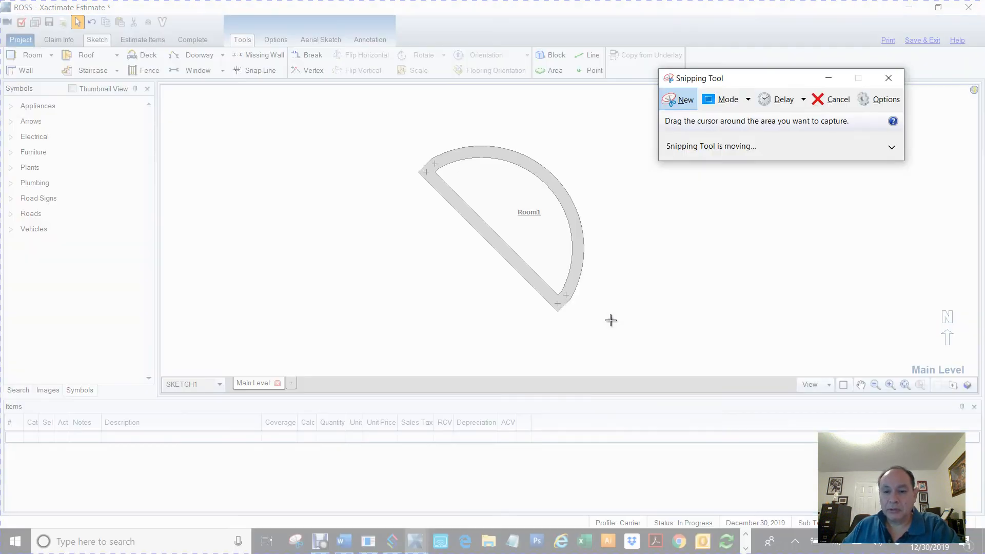
mouse_move(612, 324)
mouse_down()
mouse_move(472, 202)
mouse_move(413, 128)
mouse_move(402, 129)
mouse_up()
click(351, 37)
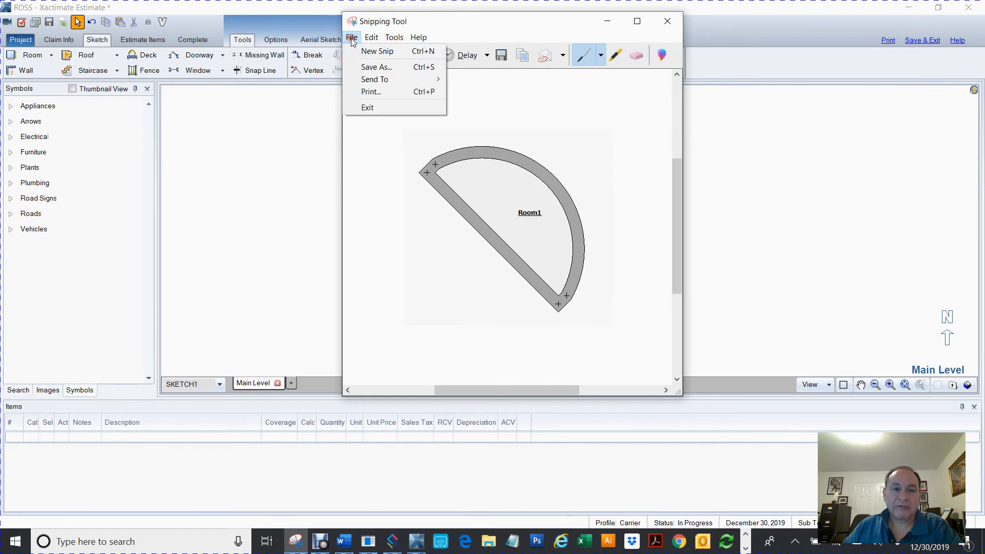
click(365, 72)
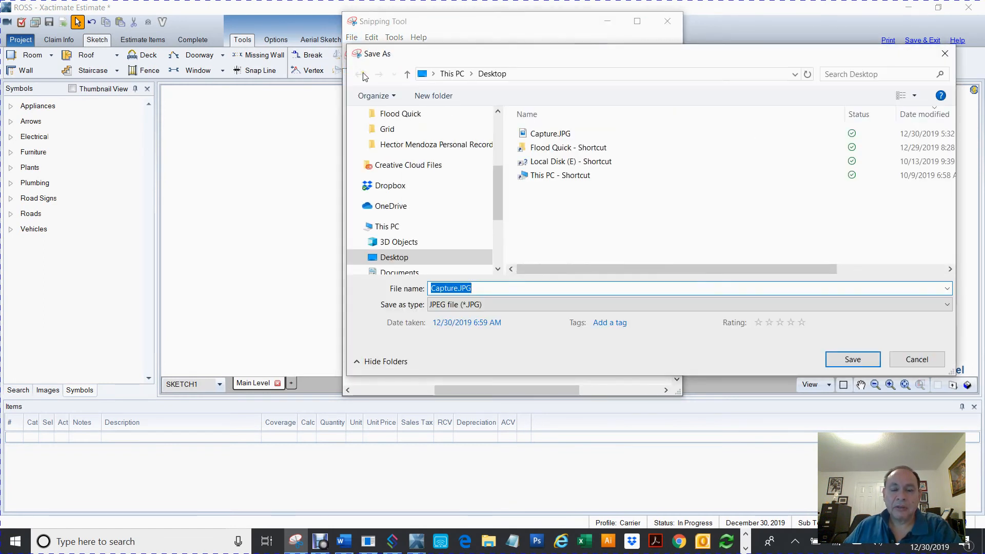
click(849, 361)
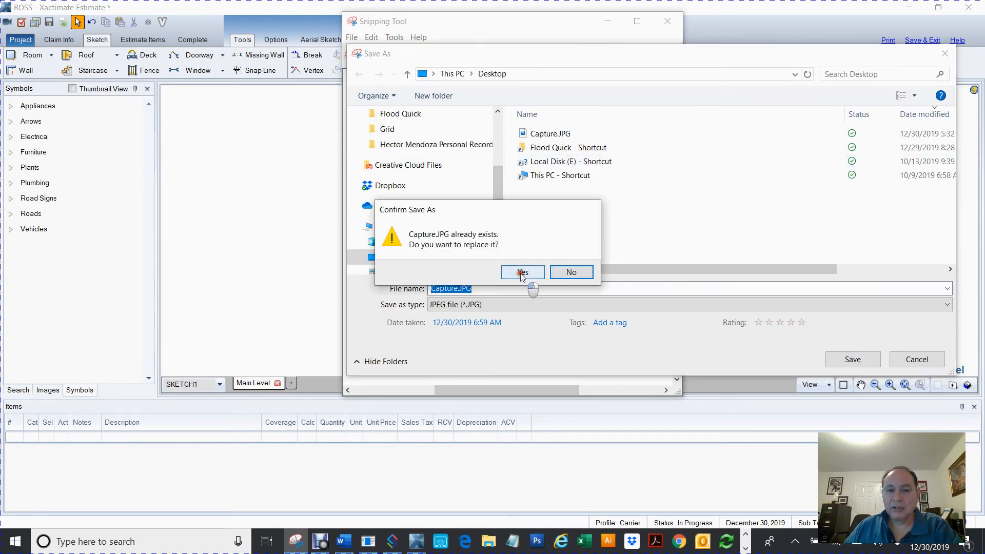
click(521, 273)
click(667, 21)
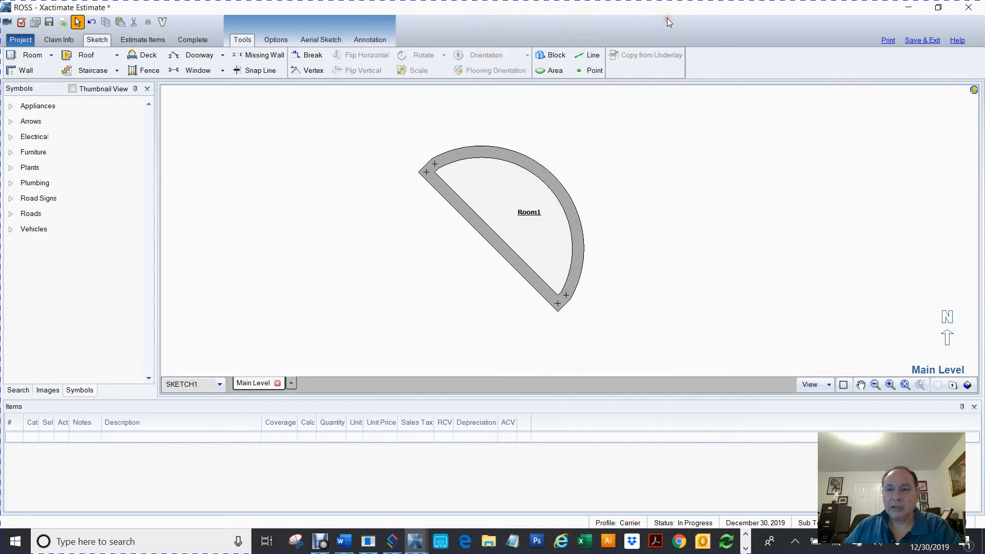
Switch to the Symbility Mobile Claims floorplan and import Capture.JPG from the Desktop as a background blueprint.
click(392, 542)
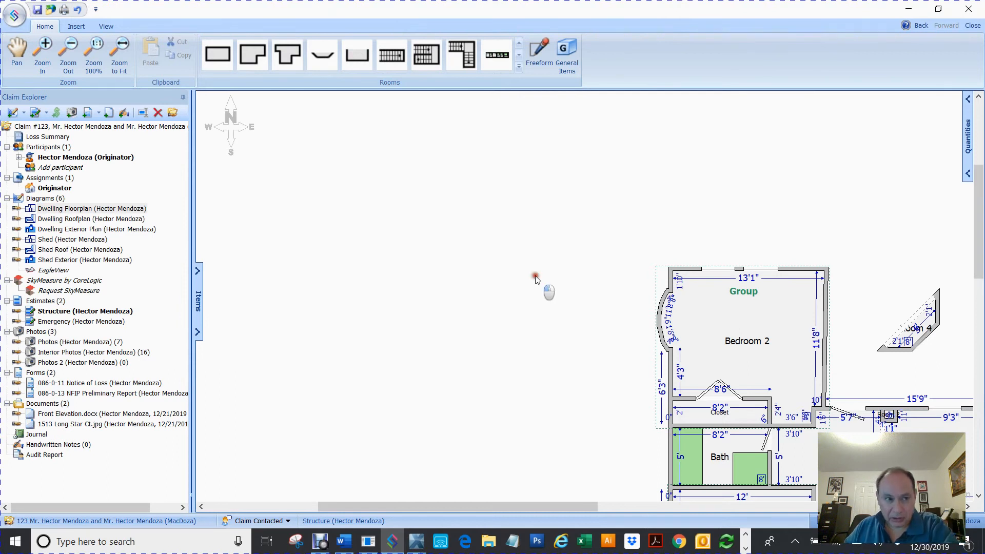
click(105, 27)
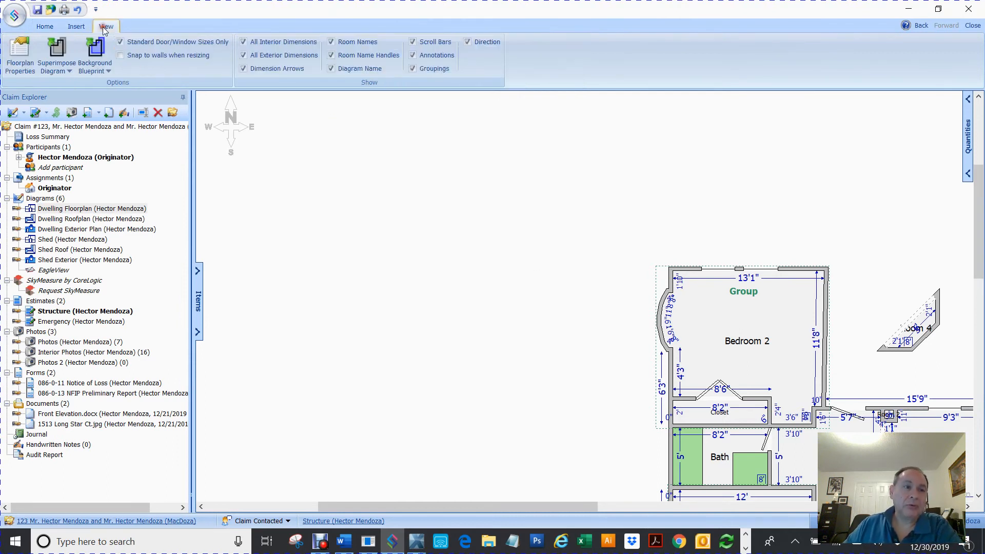
click(108, 70)
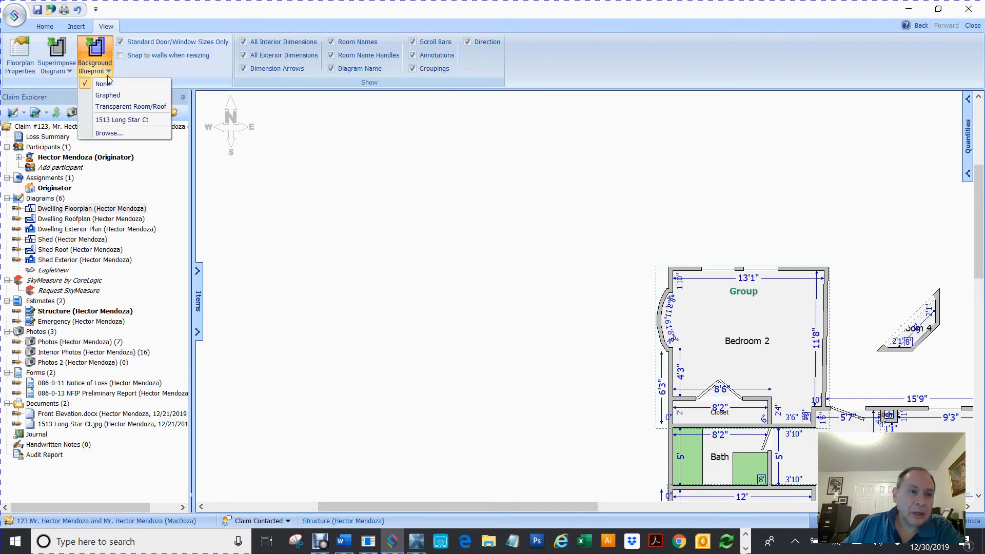
click(109, 133)
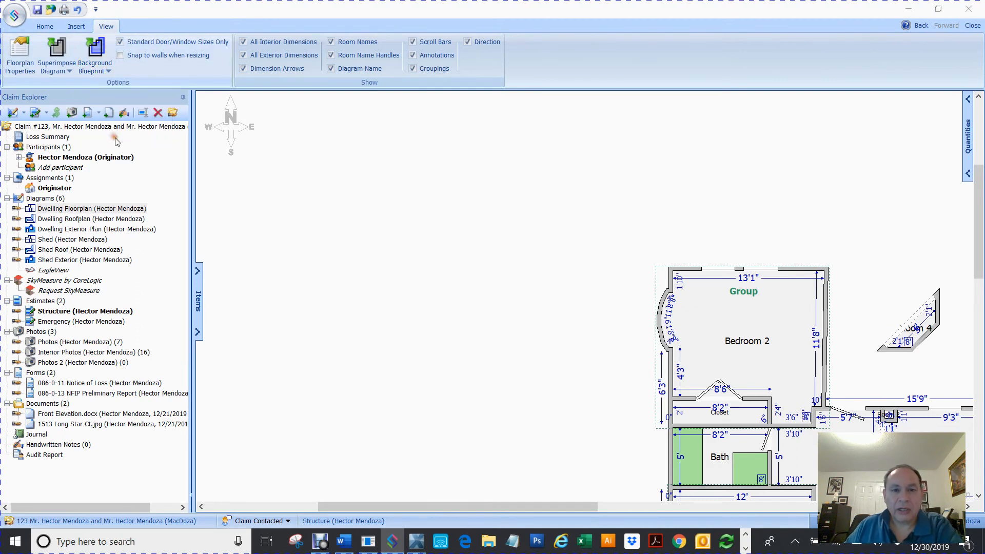
click(528, 181)
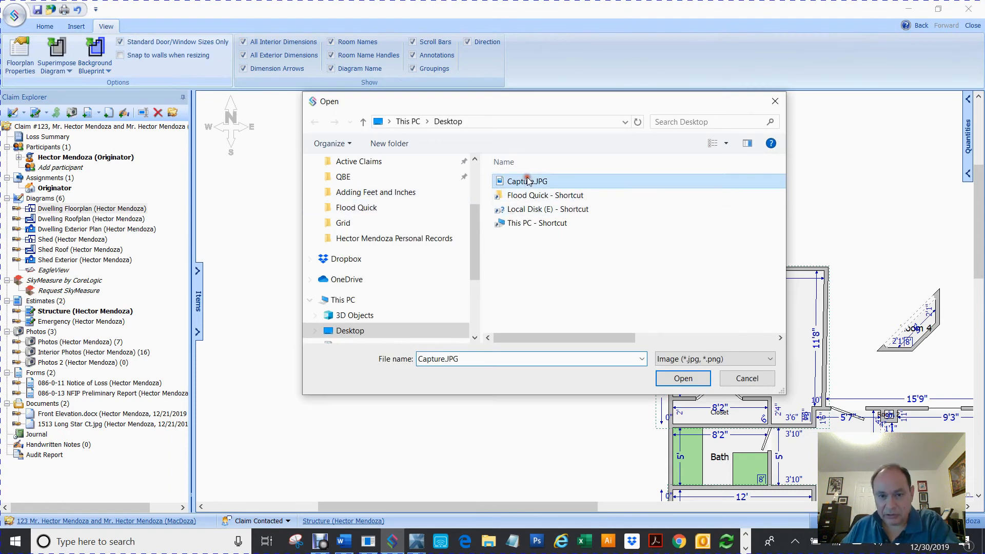
click(682, 378)
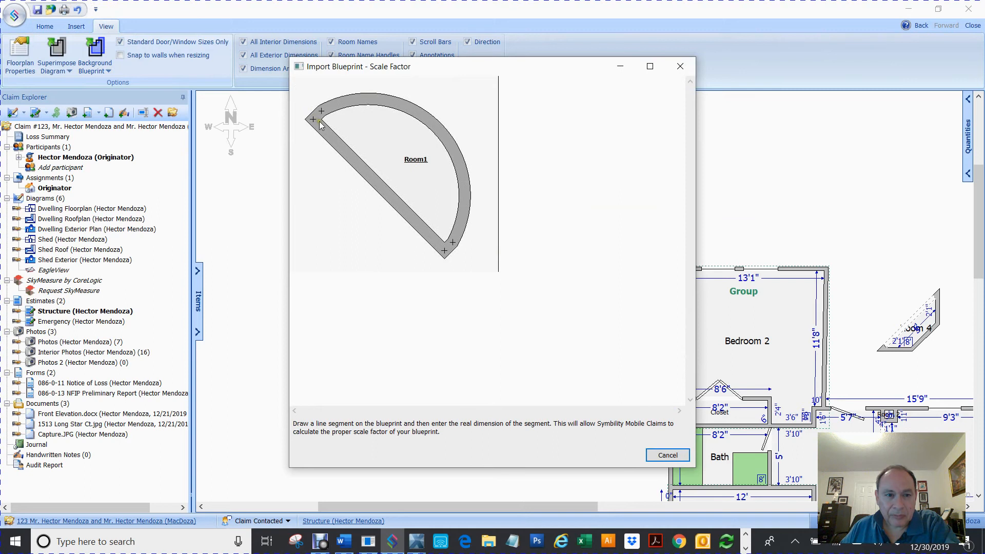
Scale the imported blueprint by tracing the inner edge of its straight diagonal wall and confirming the segment's real length.
drag(322, 122, 444, 245)
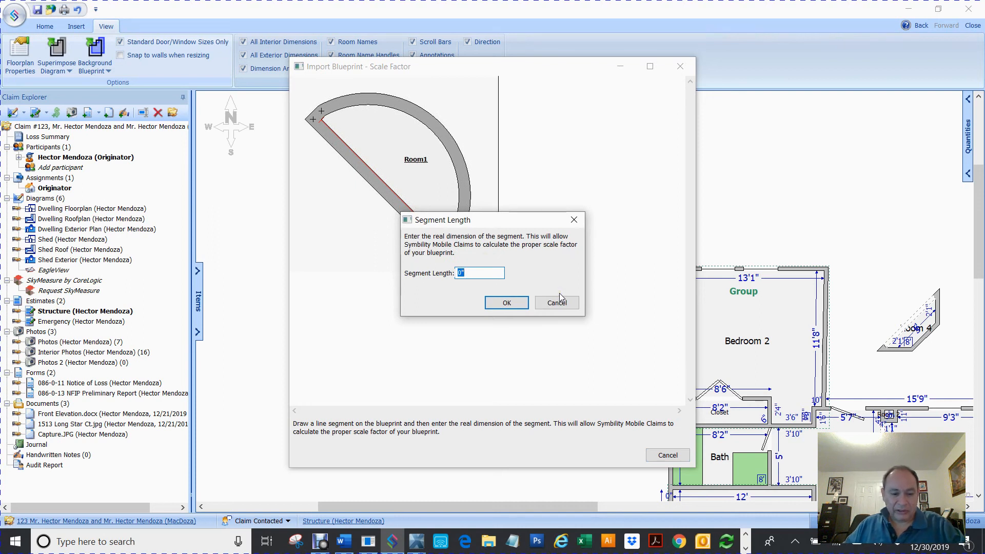
click(506, 302)
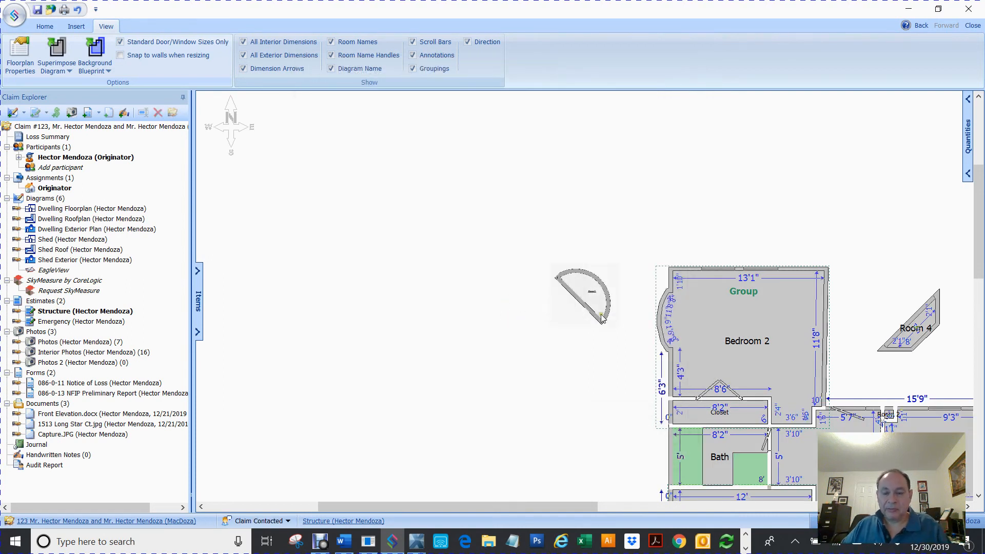
scroll(601, 318, up, 2)
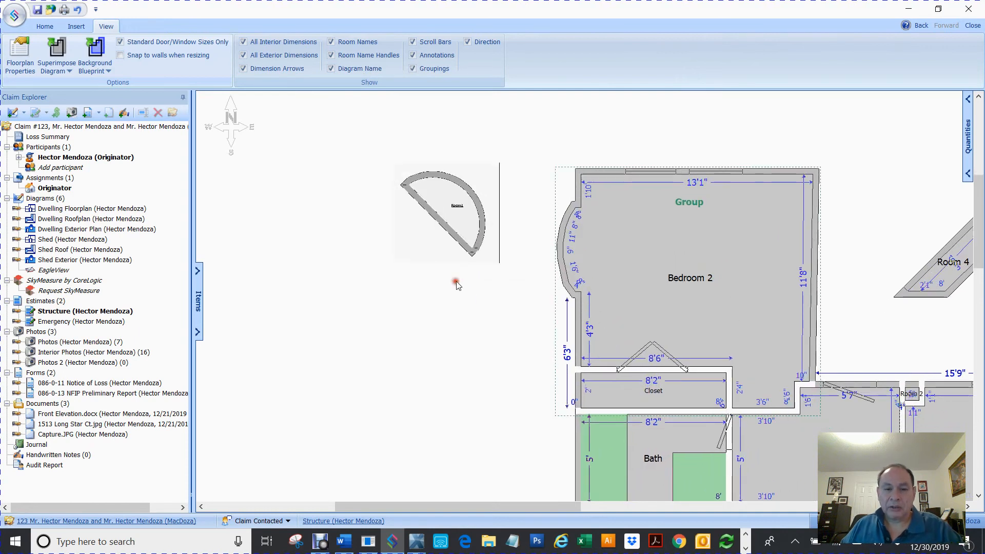
click(407, 330)
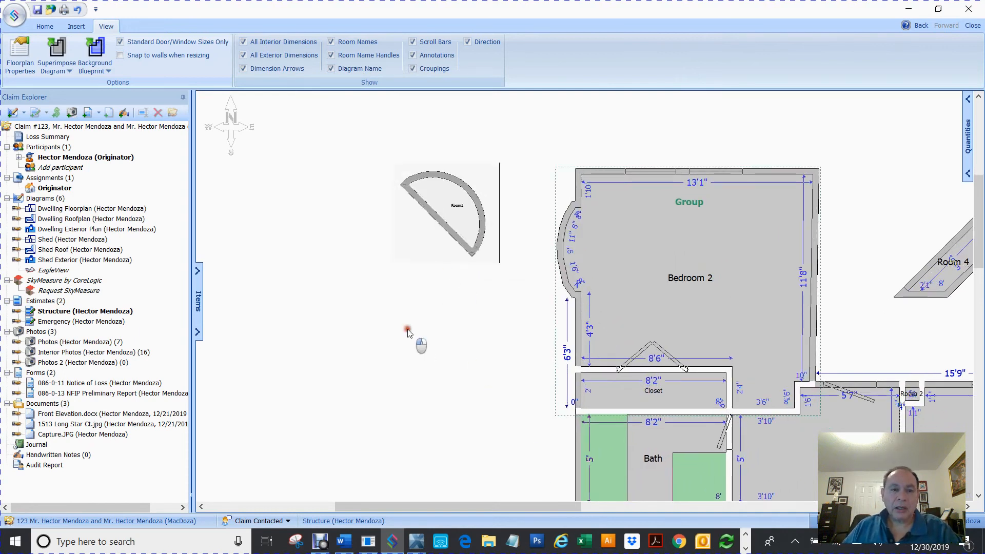
Add an angled bay-shaped room just below the blueprint image, keeping its default name.
click(49, 26)
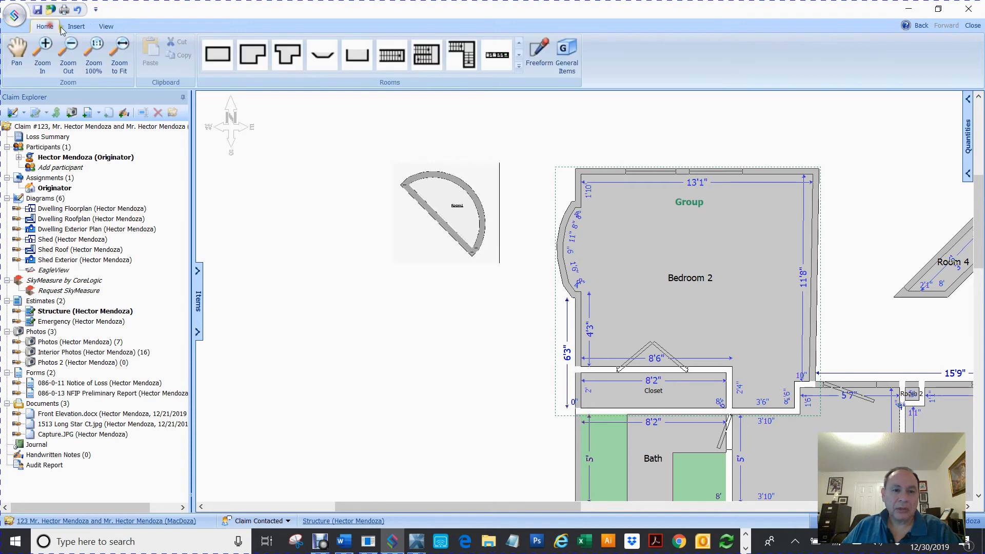
click(325, 58)
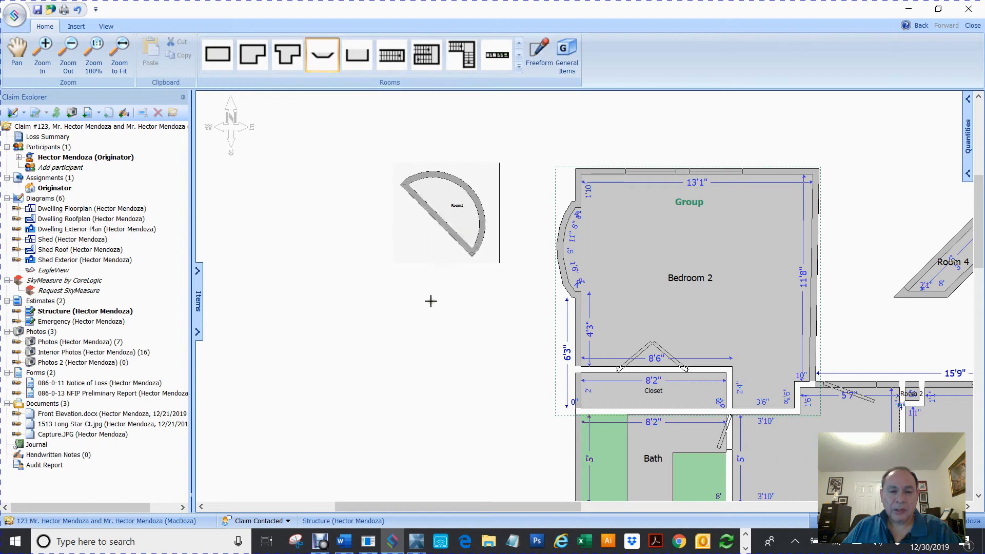
click(362, 282)
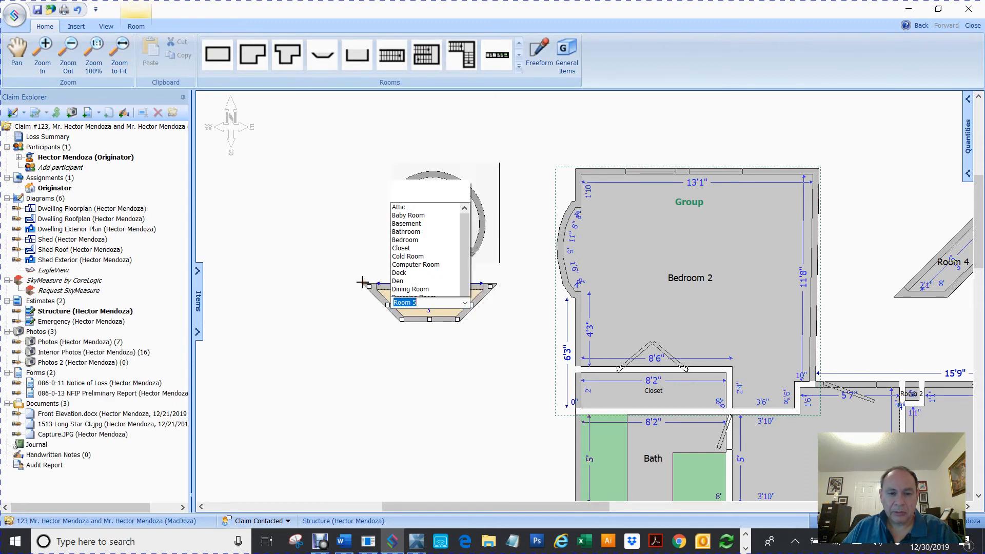
click(337, 229)
drag(333, 261, 533, 369)
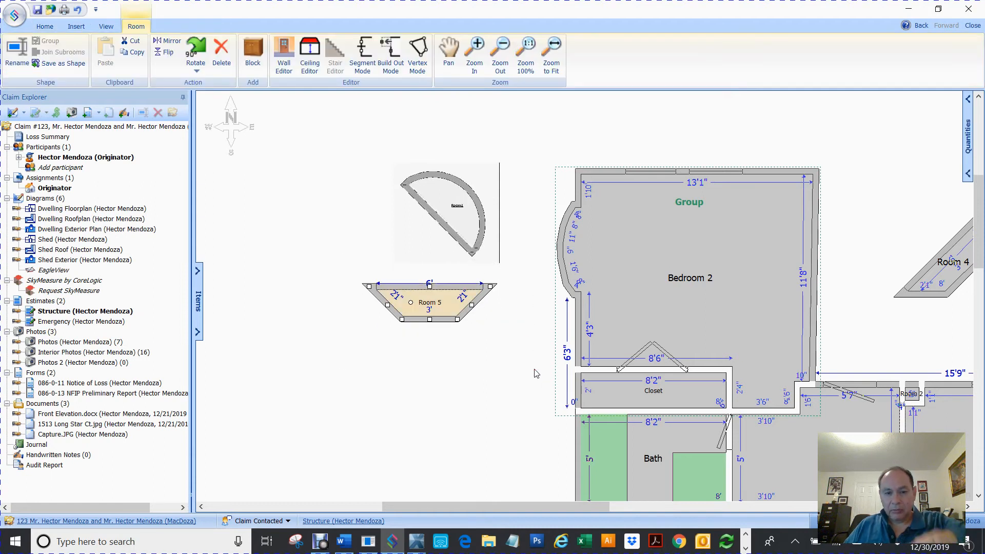
Rotate Room 5 left in three 45° turns so its long wall runs parallel to the blueprint's straight diagonal wall.
click(198, 72)
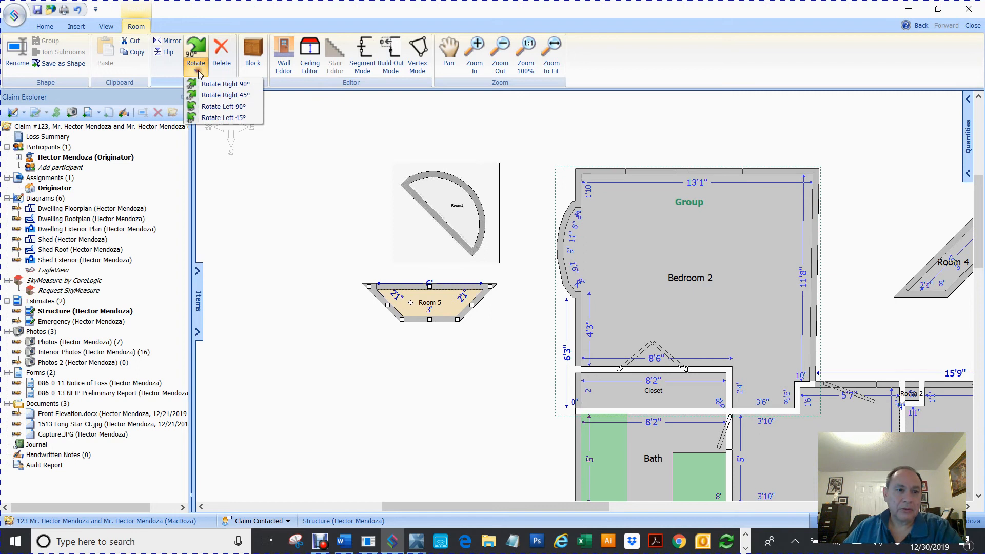
click(225, 119)
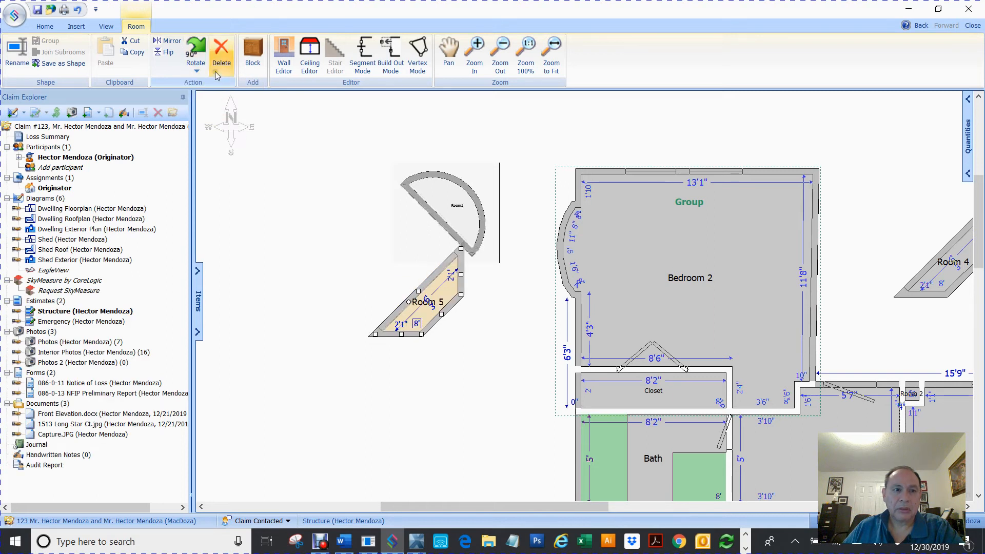
click(195, 67)
click(211, 119)
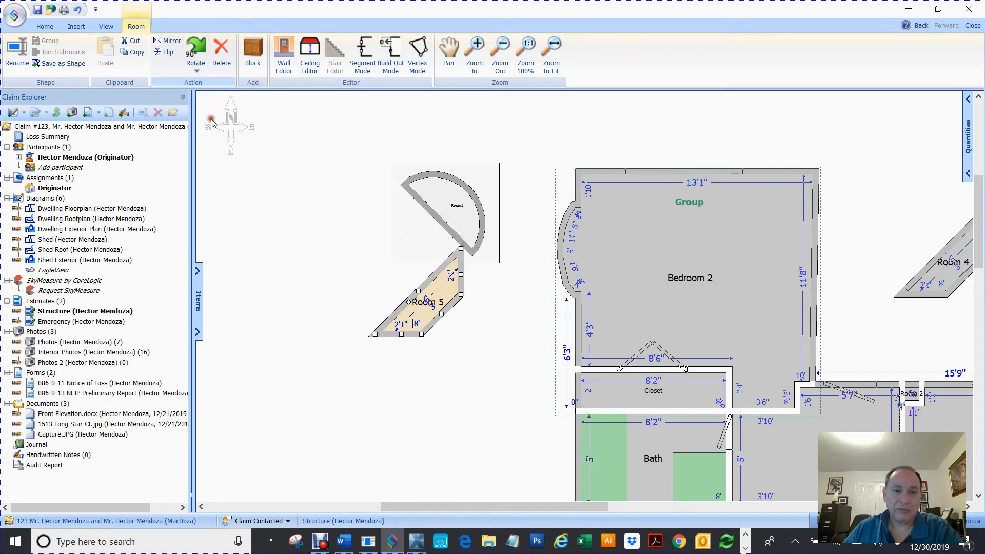
click(196, 73)
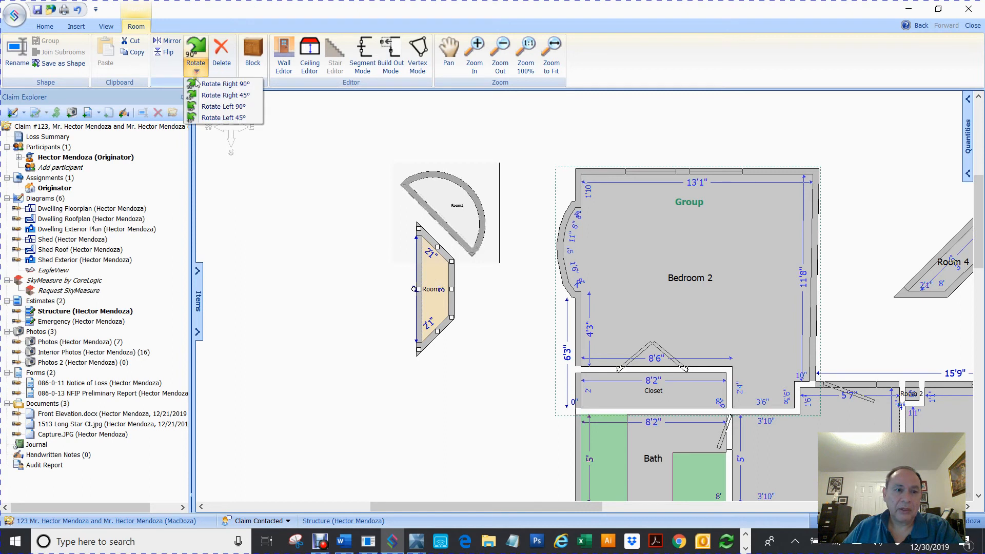
click(216, 117)
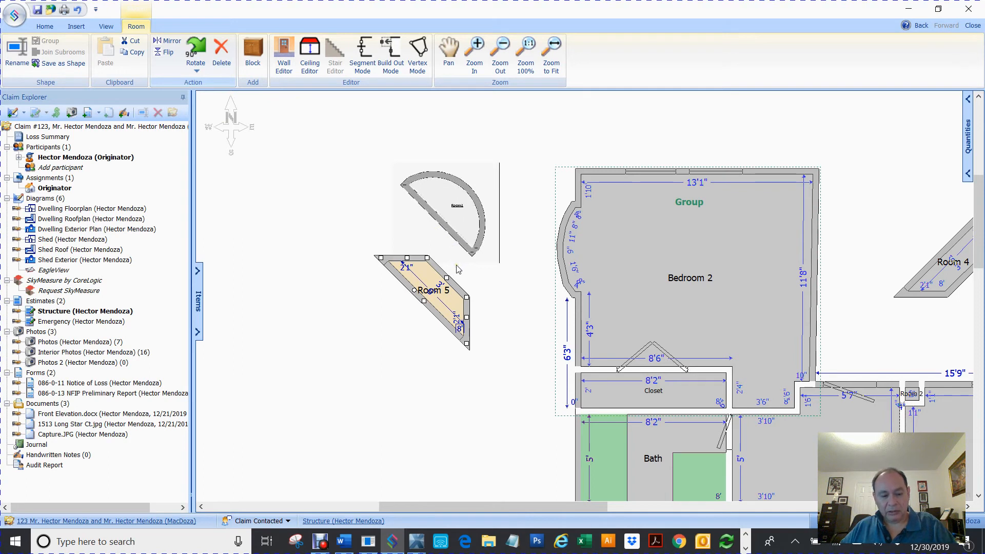
Cut the rotated Room 5 and paste it back close to the blueprint image.
key(Delete)
scroll(465, 218, up, 1)
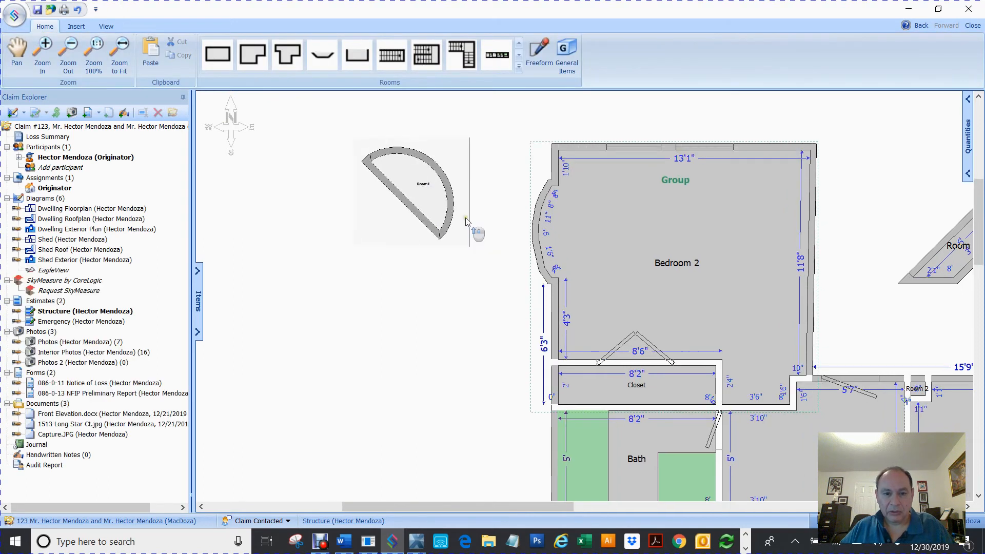
drag(442, 513, 353, 508)
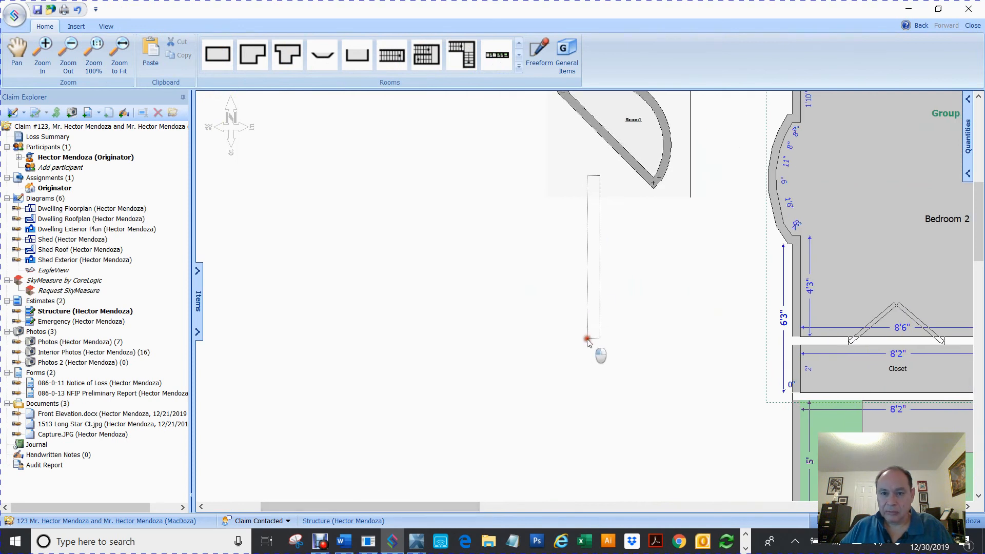
scroll(643, 176, up, 3)
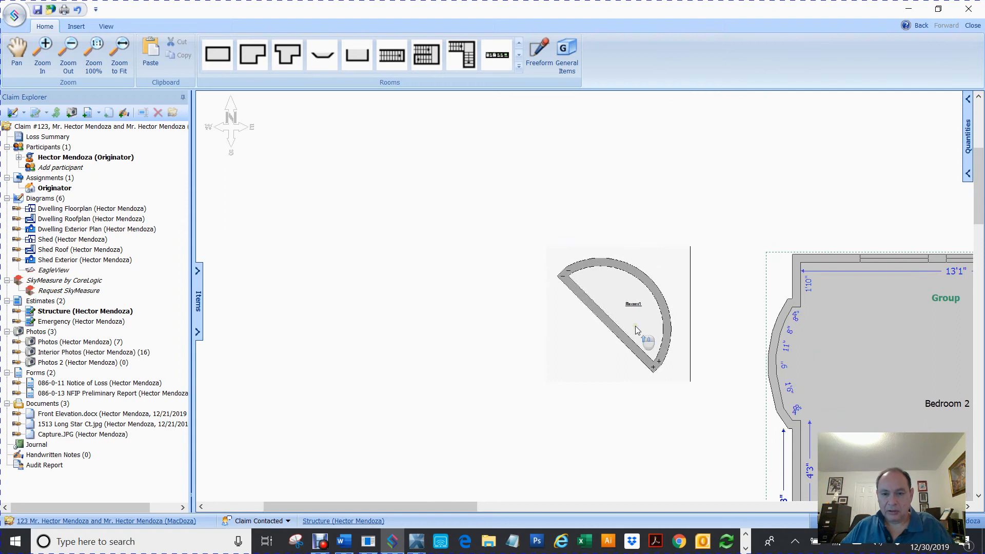
scroll(644, 339, up, 3)
drag(551, 407, 552, 405)
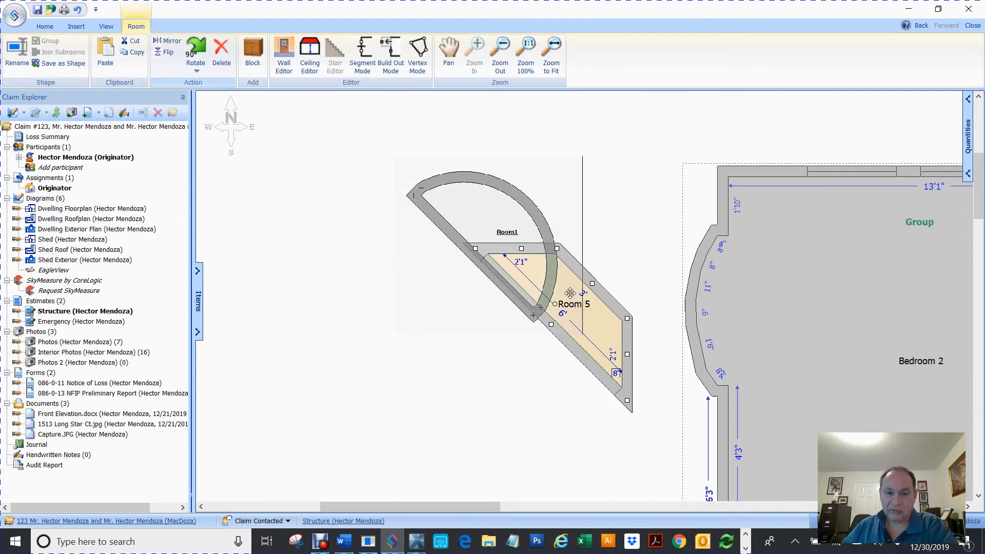
Place Room 5 over the blueprint and pull in both ends of its long wall to fit, about 4'3" long.
key(Delete)
click(489, 212)
drag(488, 213, 491, 218)
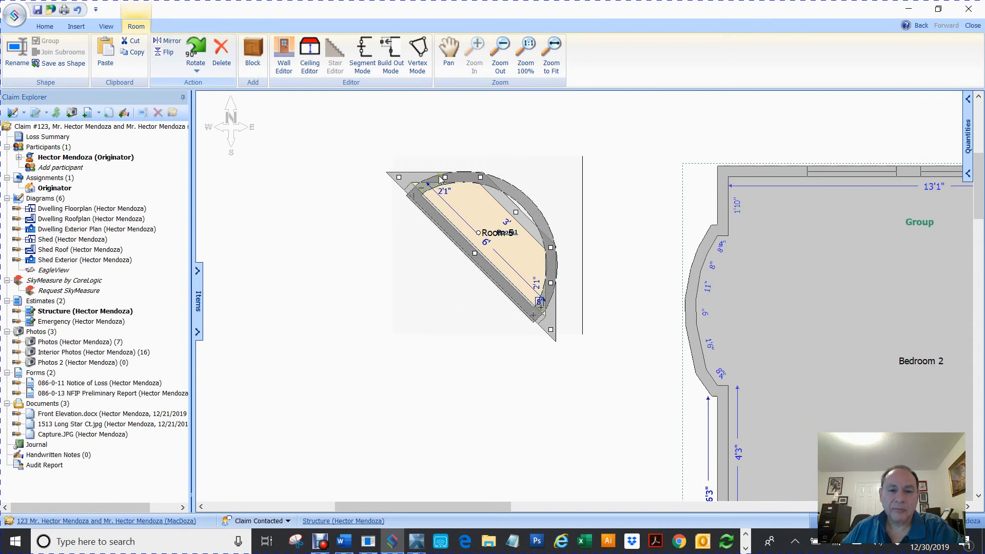
drag(398, 177, 417, 198)
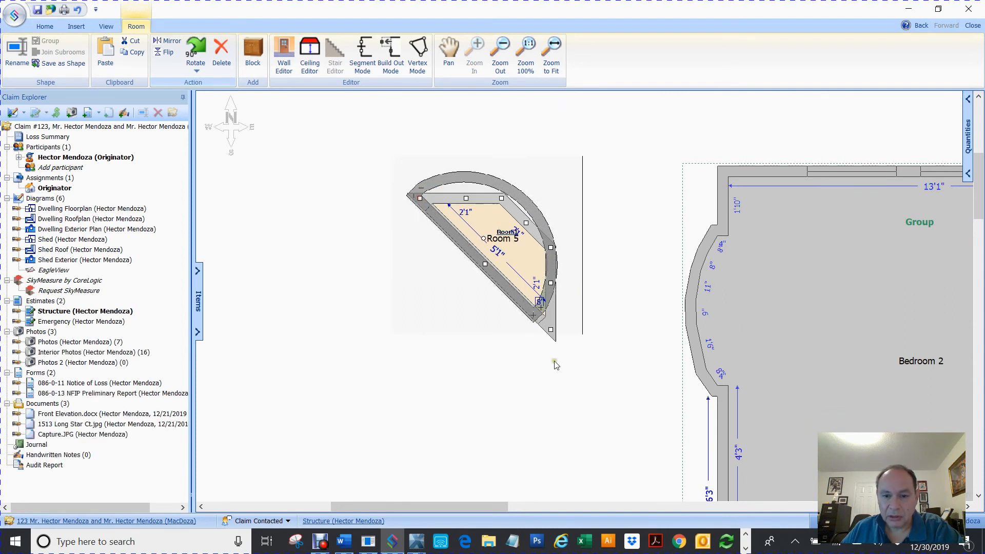
drag(538, 315, 532, 311)
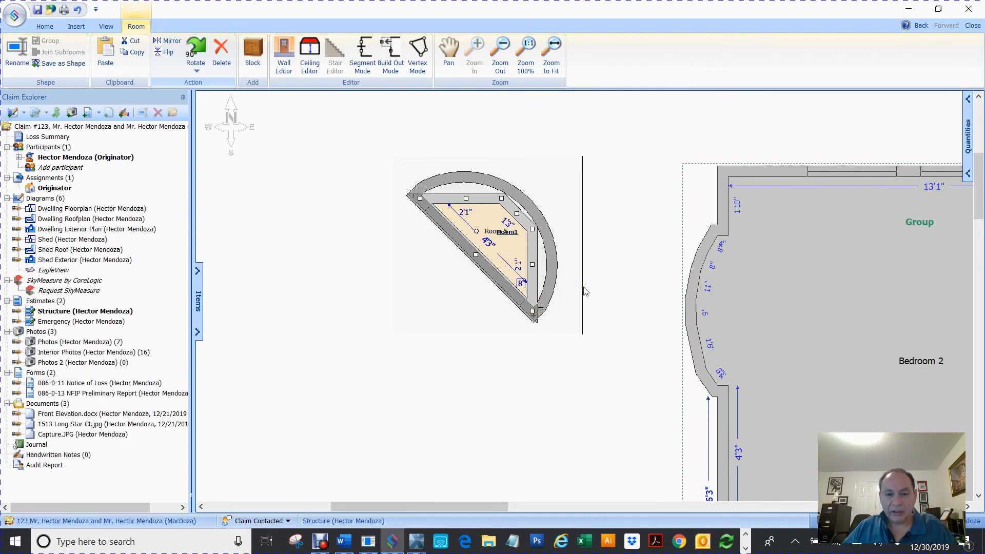
In Vertex Mode, split Room 5's three outer walls and bend them outward toward the blueprint's arc.
right_click(497, 224)
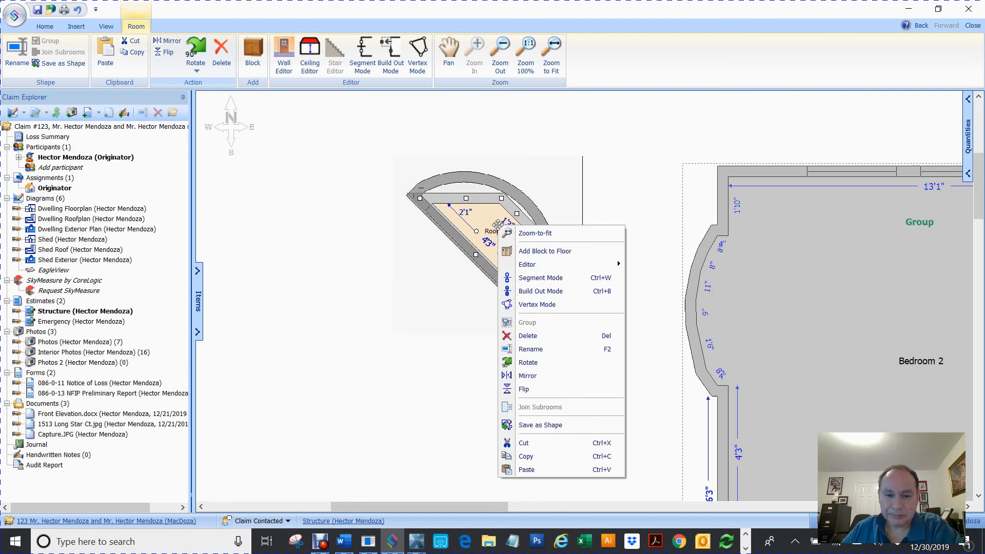
click(537, 305)
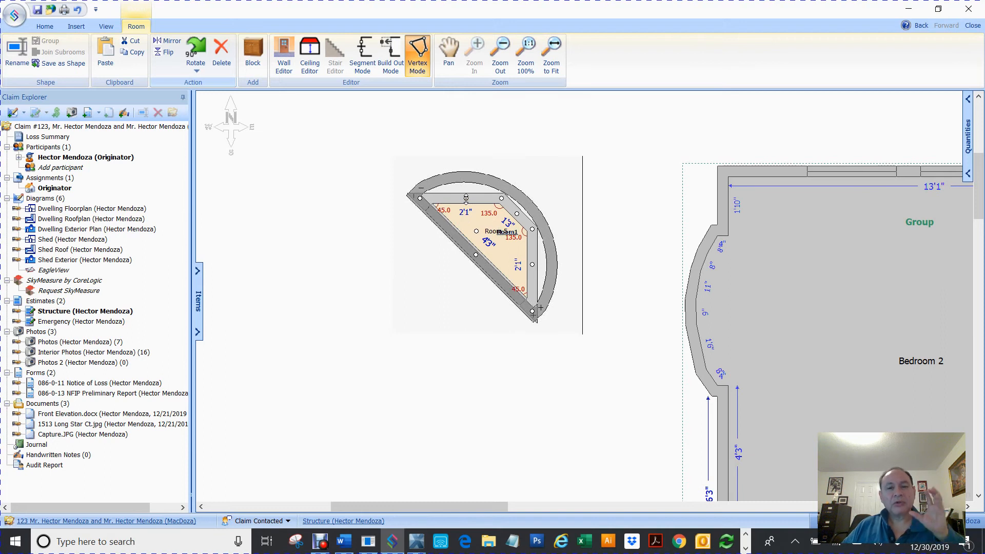
drag(467, 197, 466, 190)
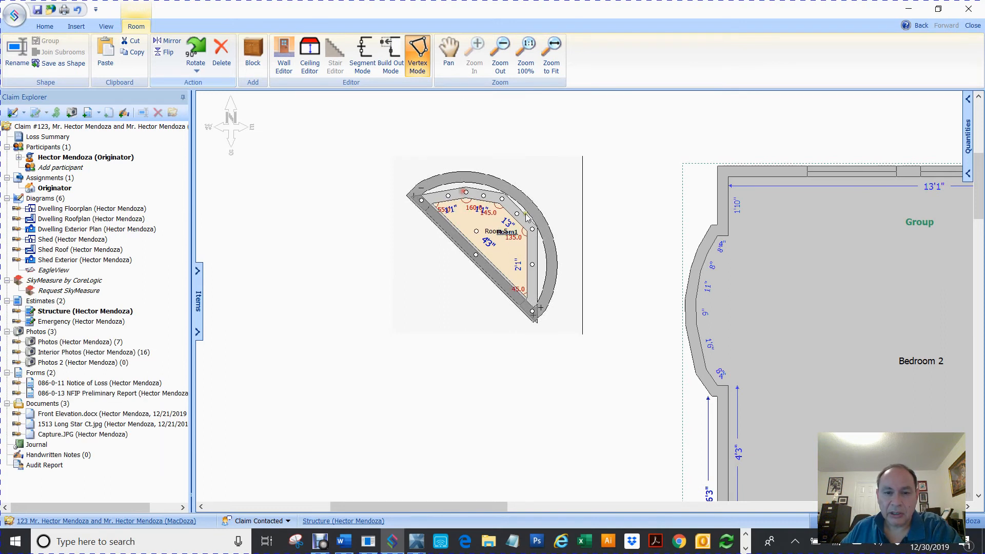
drag(520, 211, 523, 209)
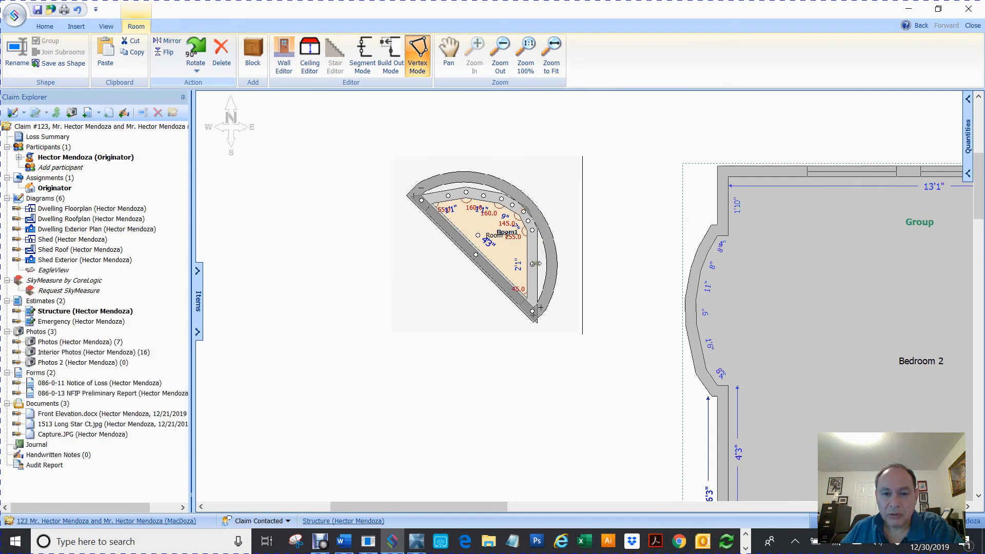
drag(533, 263, 542, 287)
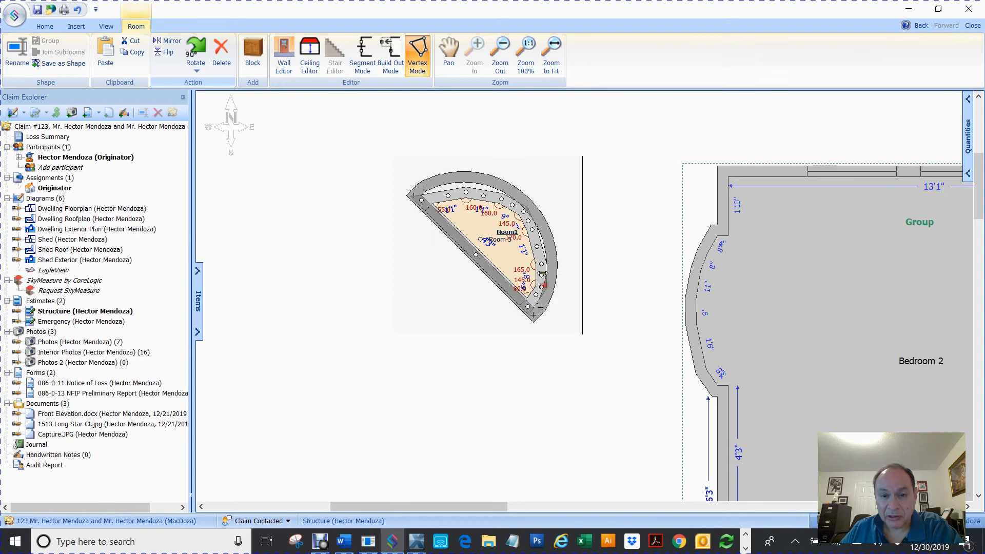
drag(537, 247, 546, 239)
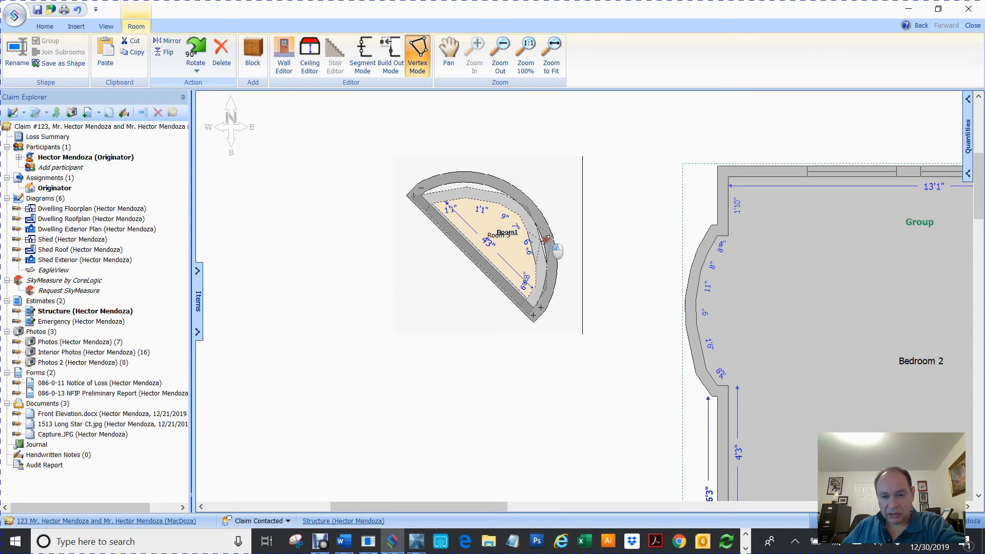
drag(546, 239, 547, 239)
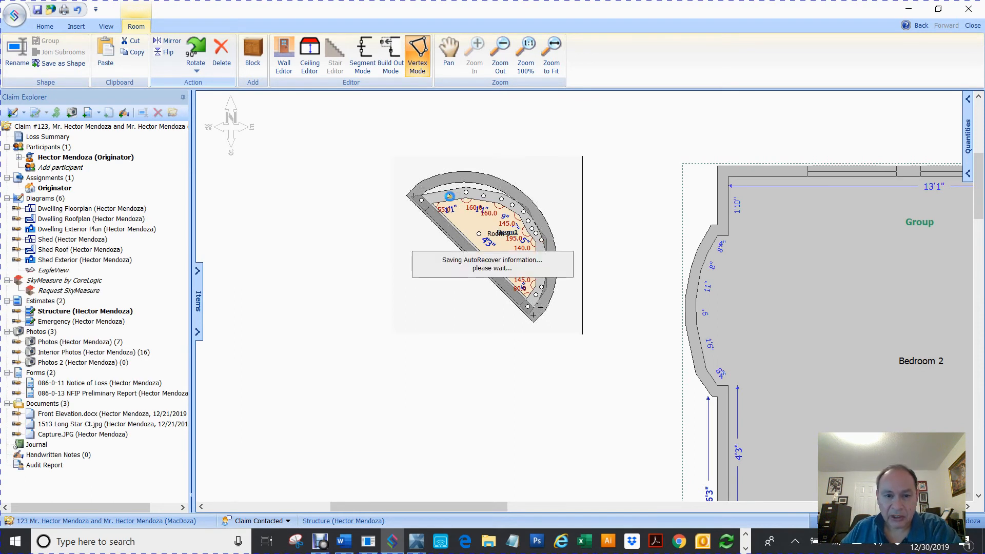
Add a vertex near the northwest end of Room 5's outer wall and try pulling out the neighbouring segment.
click(449, 196)
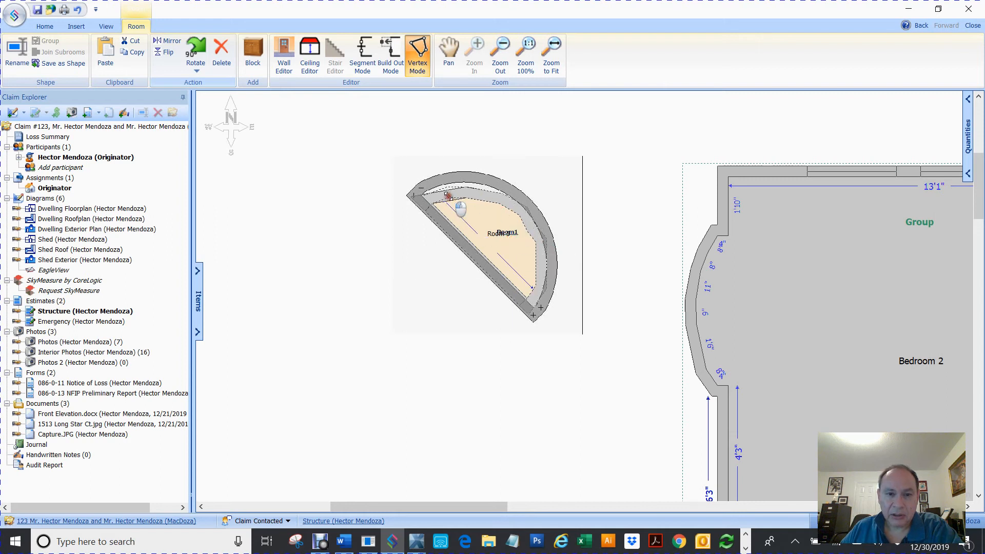
click(481, 194)
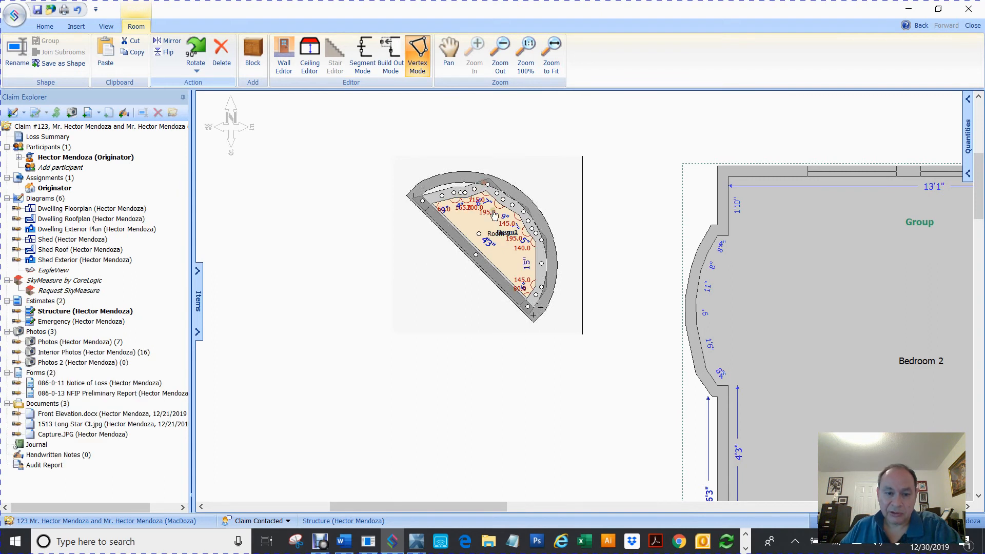
key(Escape)
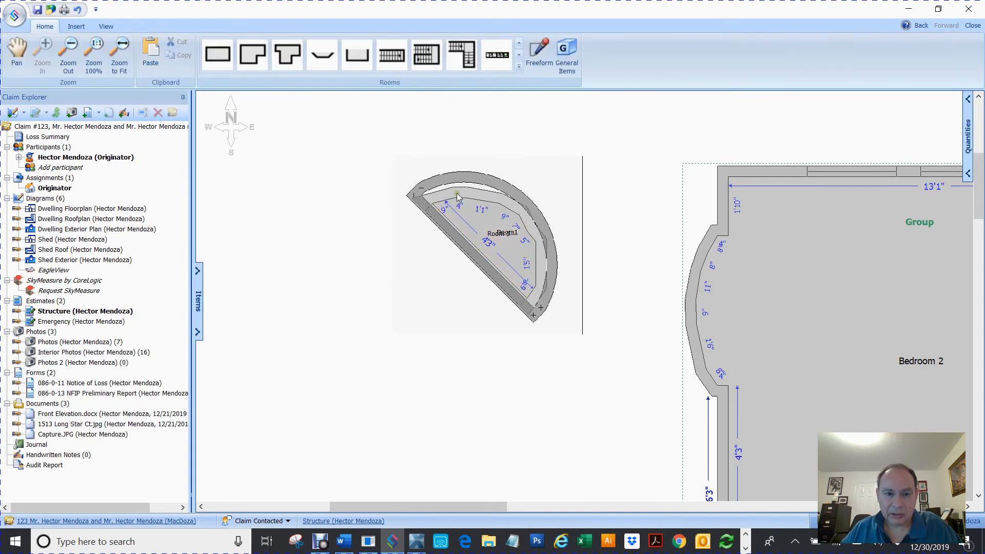
Pull Room 5's northwest corner and adjacent vertices out to the blueprint outline, making the long wall about 4'6".
click(474, 205)
right_click(487, 224)
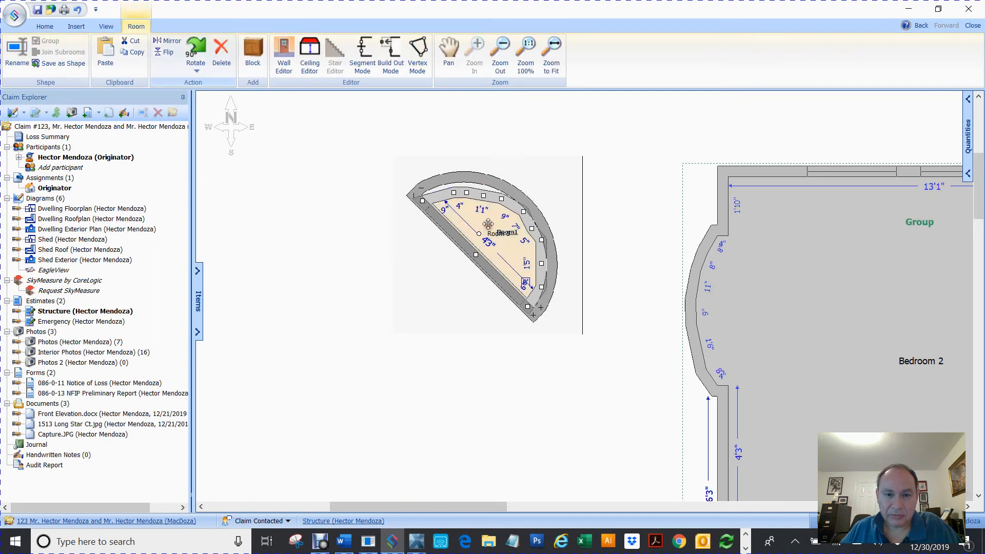
click(547, 303)
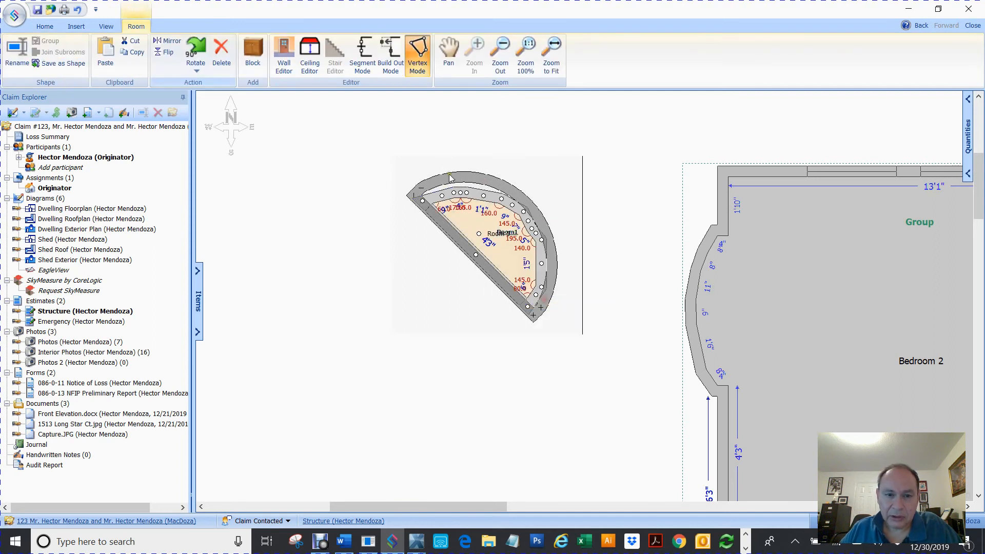
drag(453, 193, 451, 182)
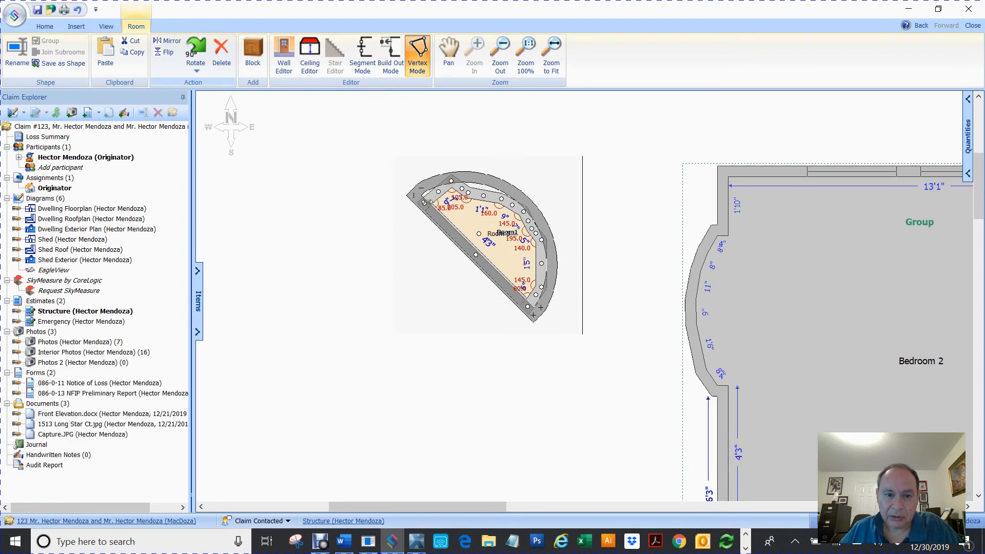
drag(424, 203, 488, 213)
key(Escape)
click(484, 214)
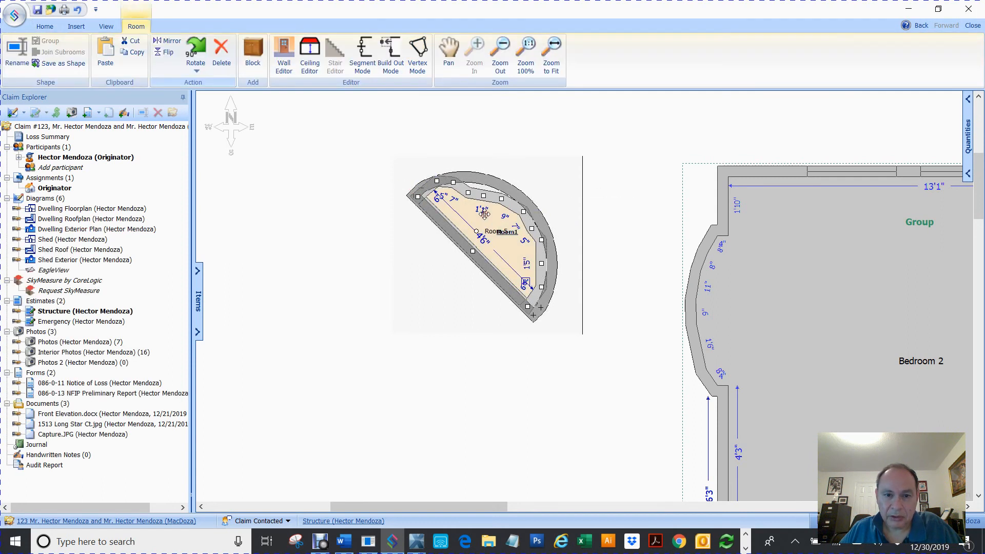
drag(467, 194, 477, 191)
right_click(468, 208)
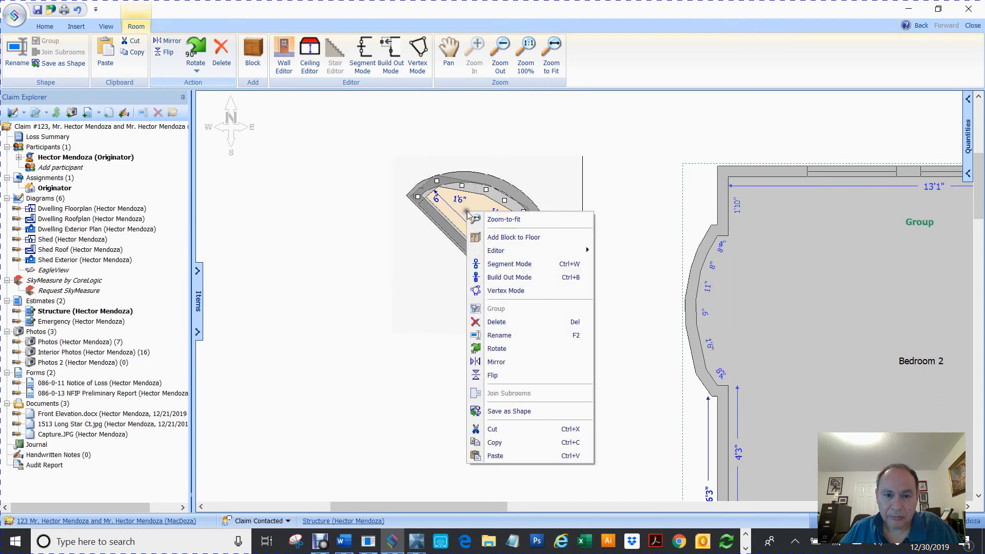
click(521, 276)
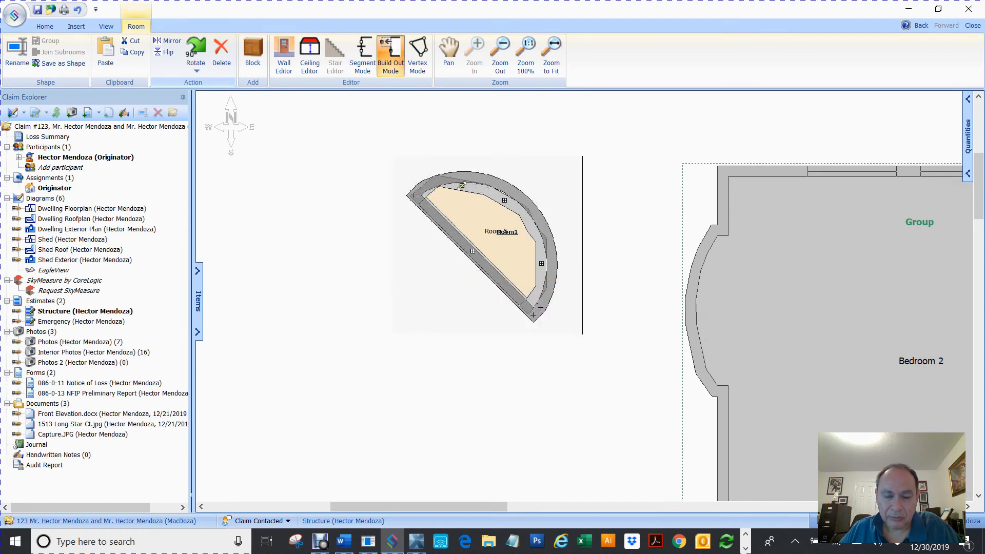
key(Escape)
In Vertex Mode, bend the remaining outer walls onto the arc and extend the long wall's southeast corner to about 4'10".
right_click(472, 214)
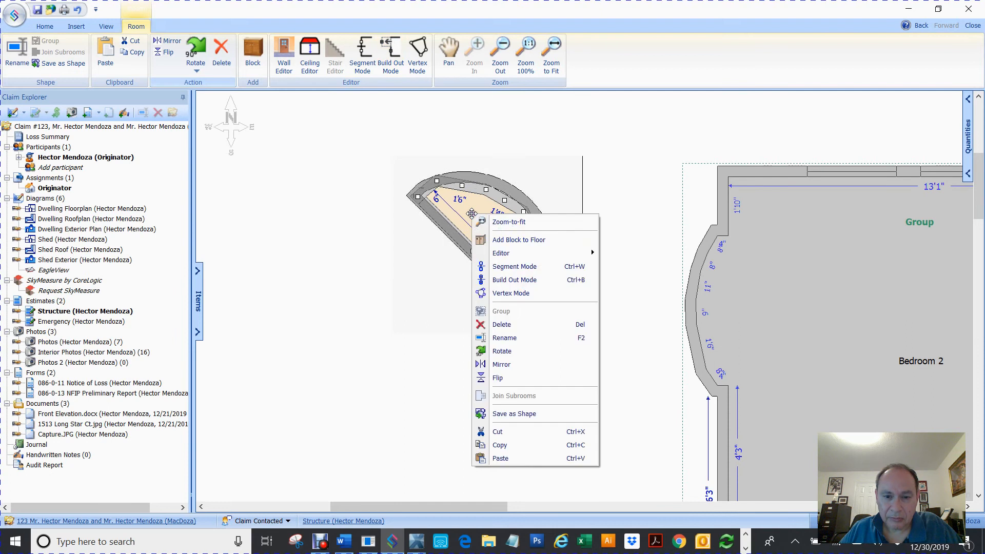
click(508, 293)
drag(463, 185, 543, 282)
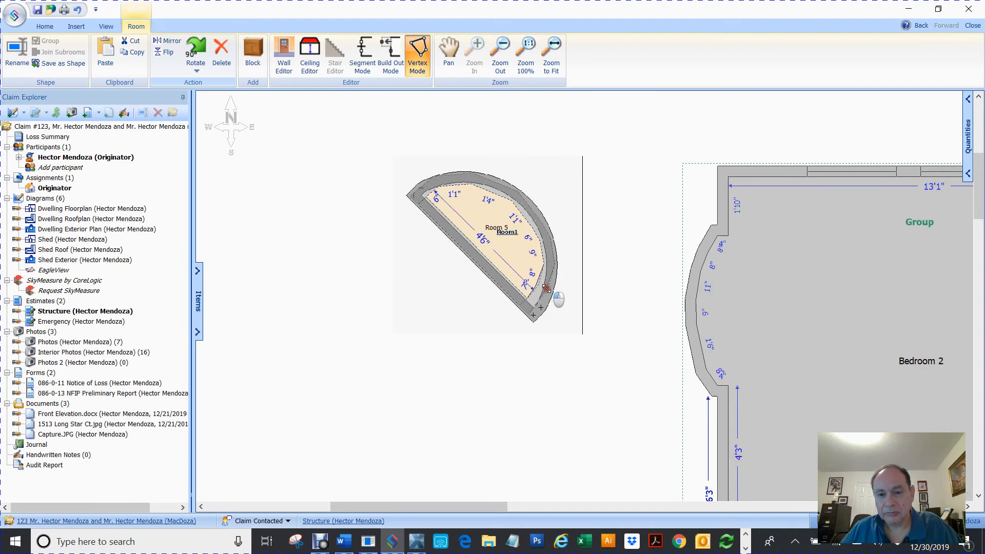
drag(536, 295, 540, 298)
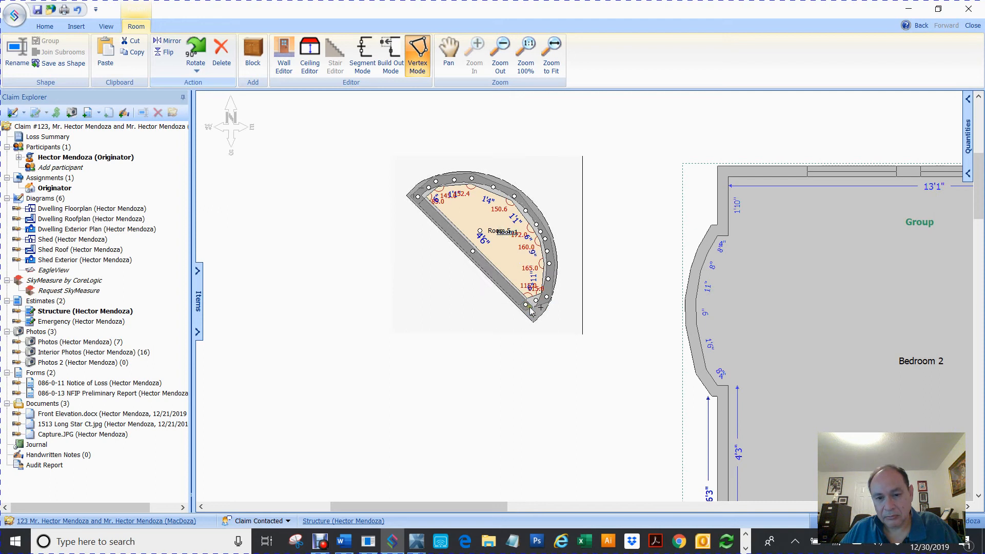
drag(534, 314, 534, 312)
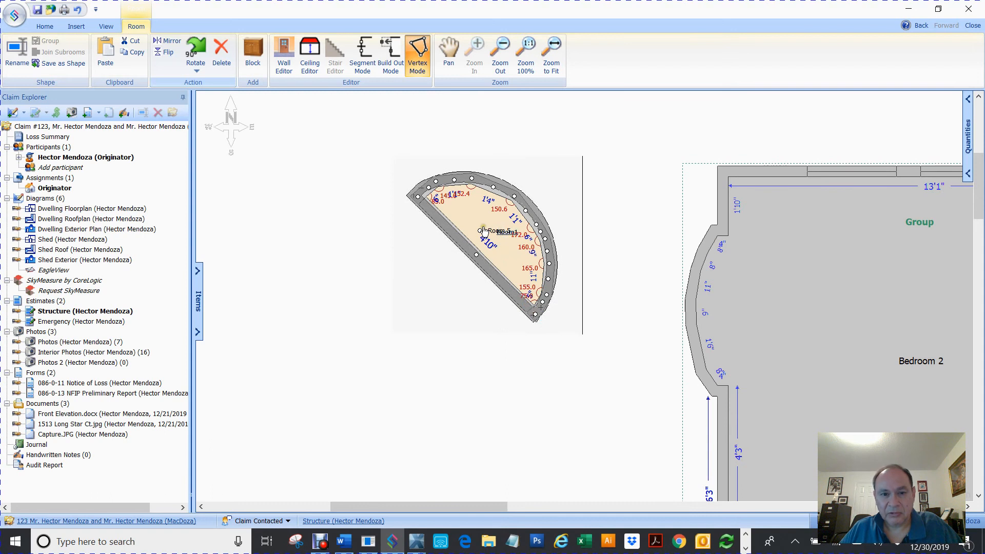
Adjust Room 5's outer-arc vertices to the blueprint and pull its northwest corner out, making the long wall about 4'11".
drag(533, 207, 561, 285)
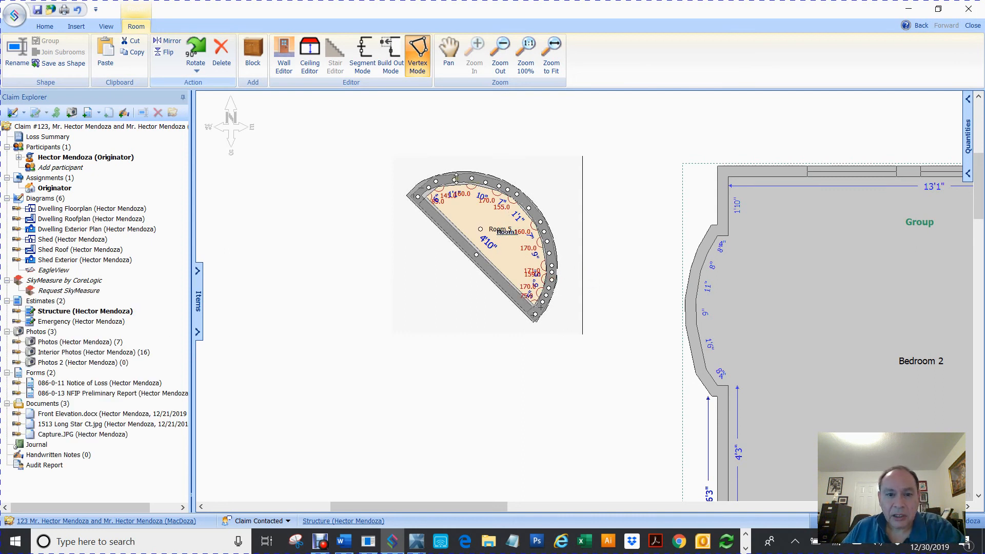
drag(455, 179, 458, 177)
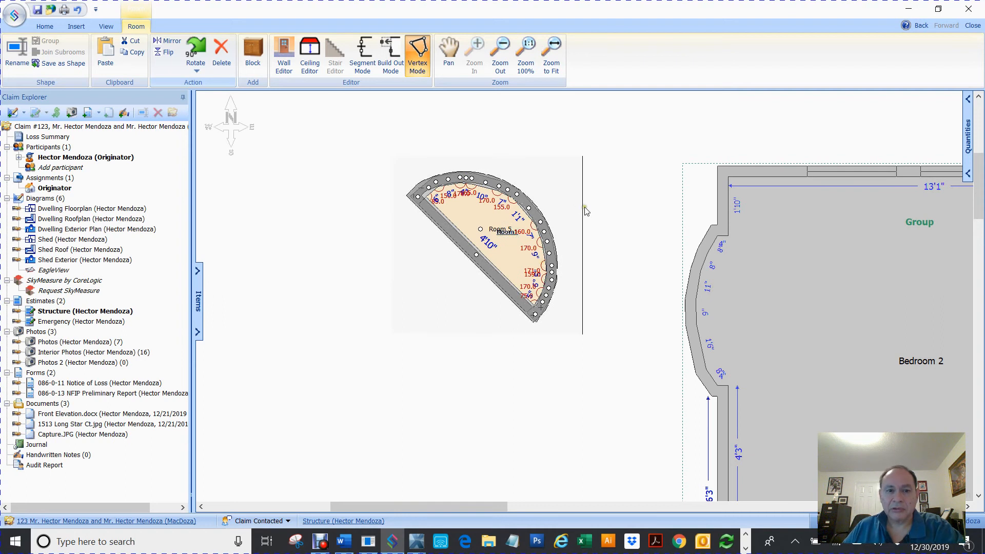
mouse_move(417, 197)
mouse_down()
mouse_move(429, 197)
mouse_move(416, 195)
mouse_up()
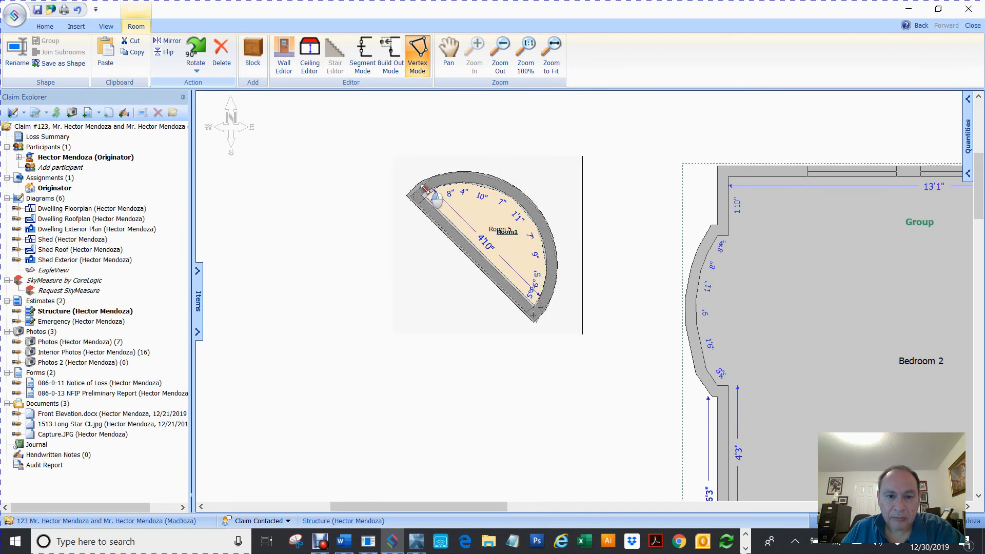
click(576, 182)
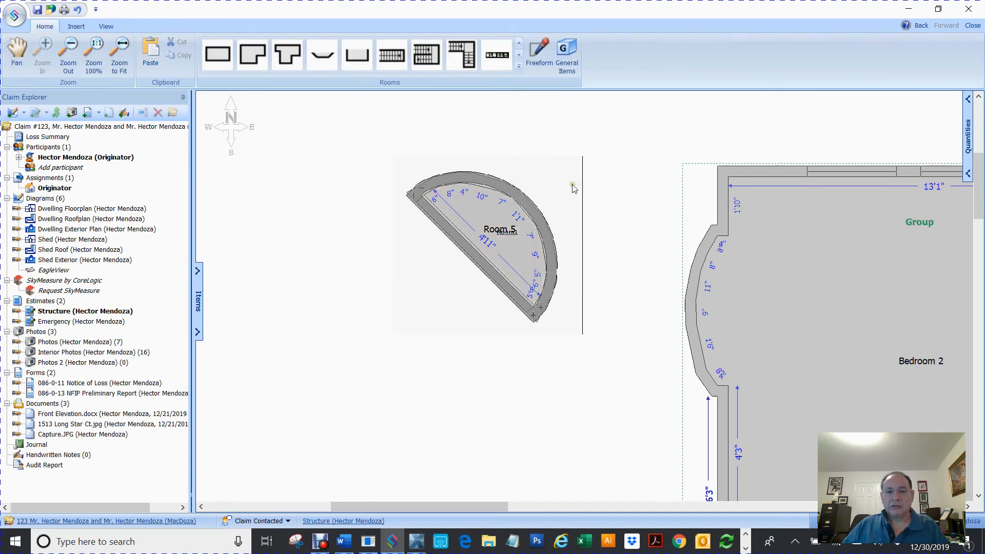
Reposition a vertex on Room 5's northern arc in Vertex Mode, making the adjoining segments about 9" and 1'.
click(487, 184)
click(455, 231)
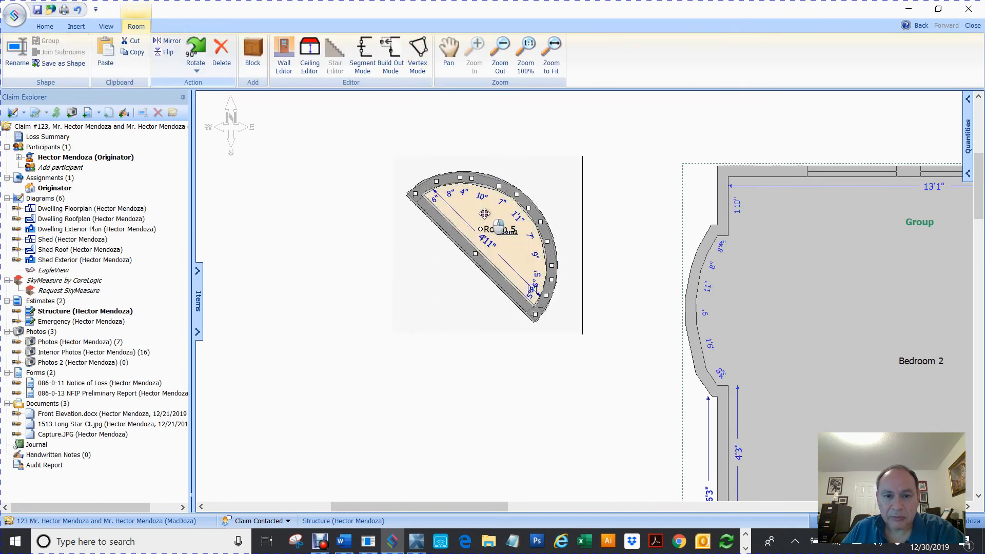
right_click(484, 214)
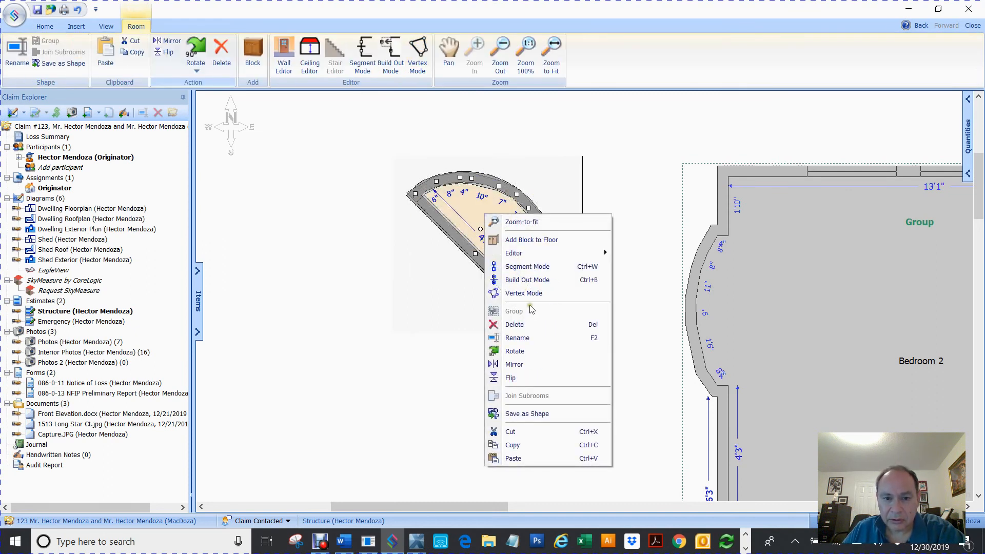
click(538, 294)
drag(485, 182, 485, 181)
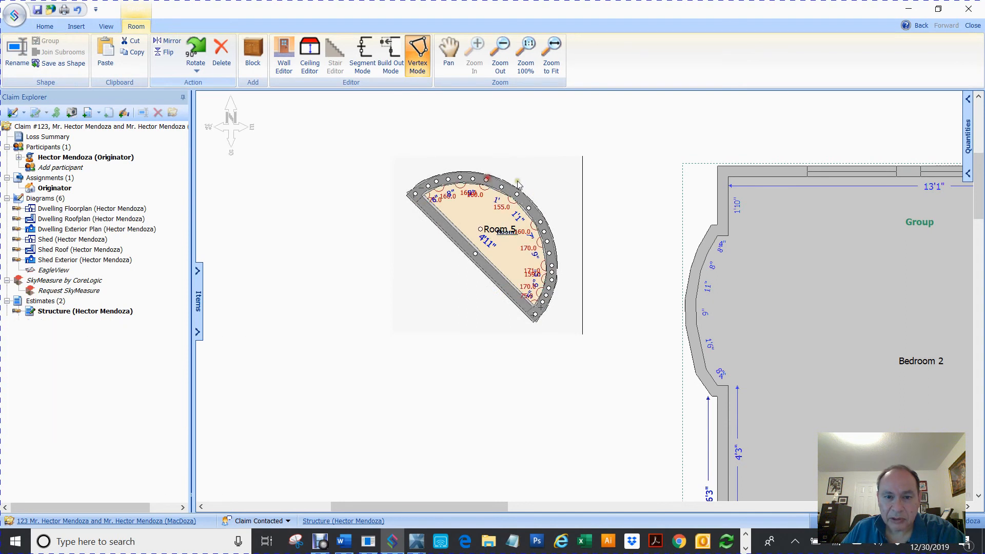
click(561, 175)
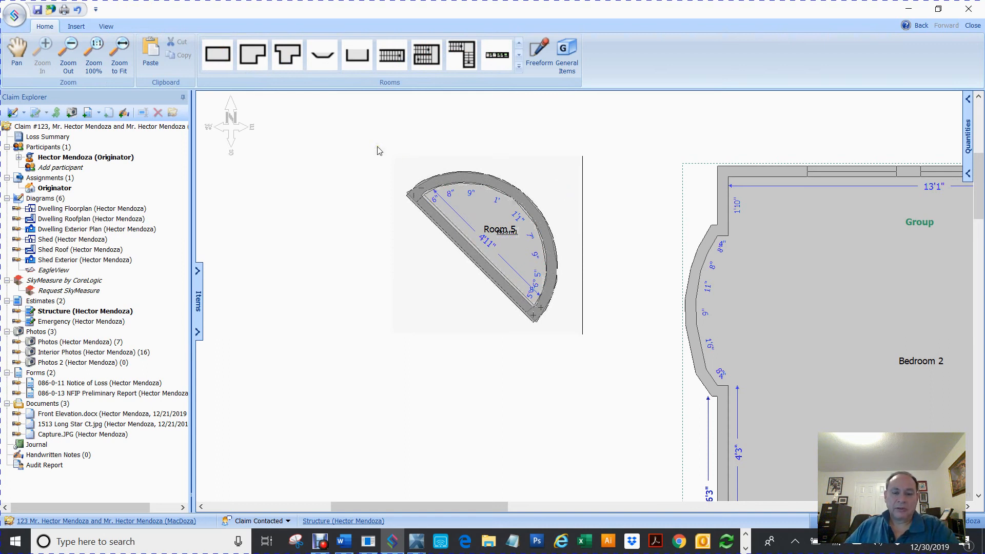
Move Room 5 southwest off the blueprint and stretch its southeast end, making the long wall about 5'.
click(517, 264)
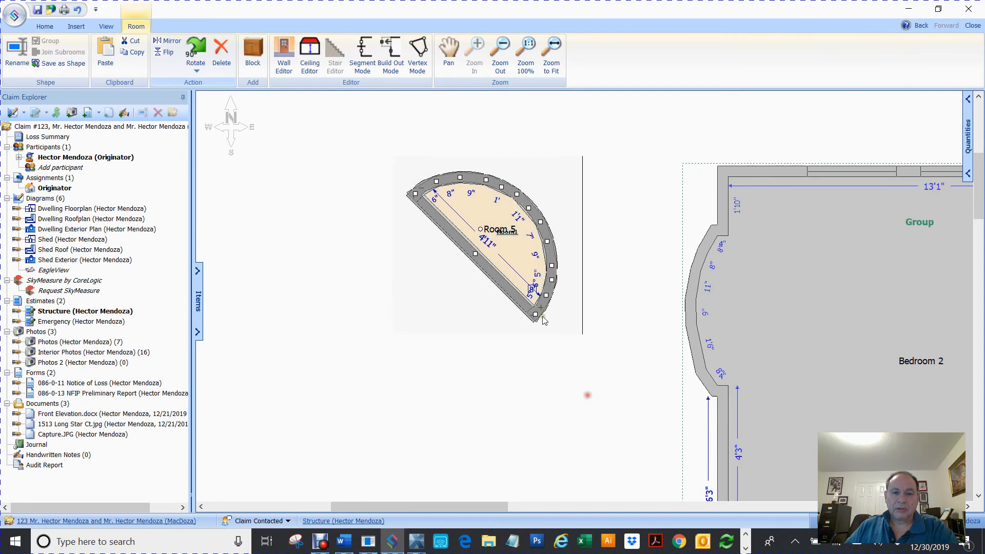
drag(484, 213, 388, 386)
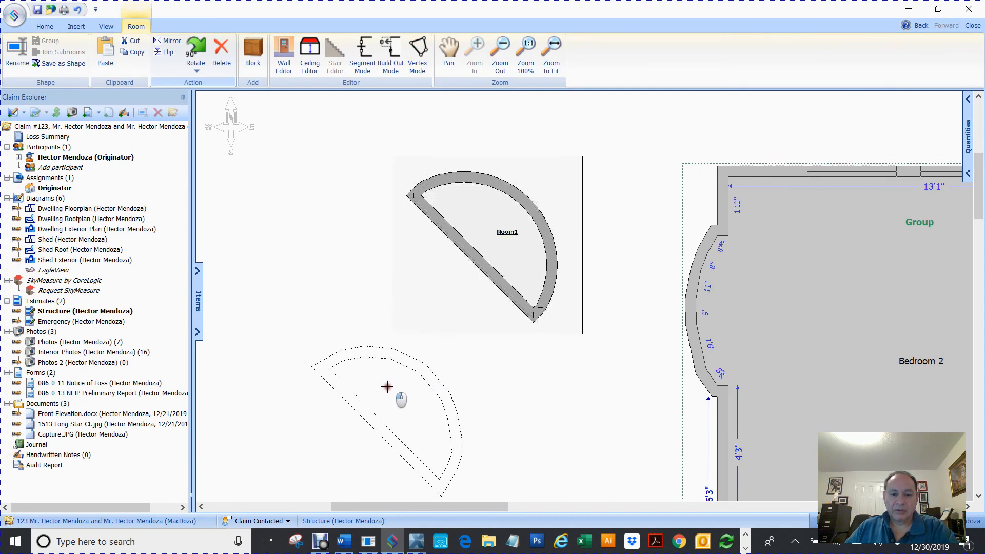
click(518, 240)
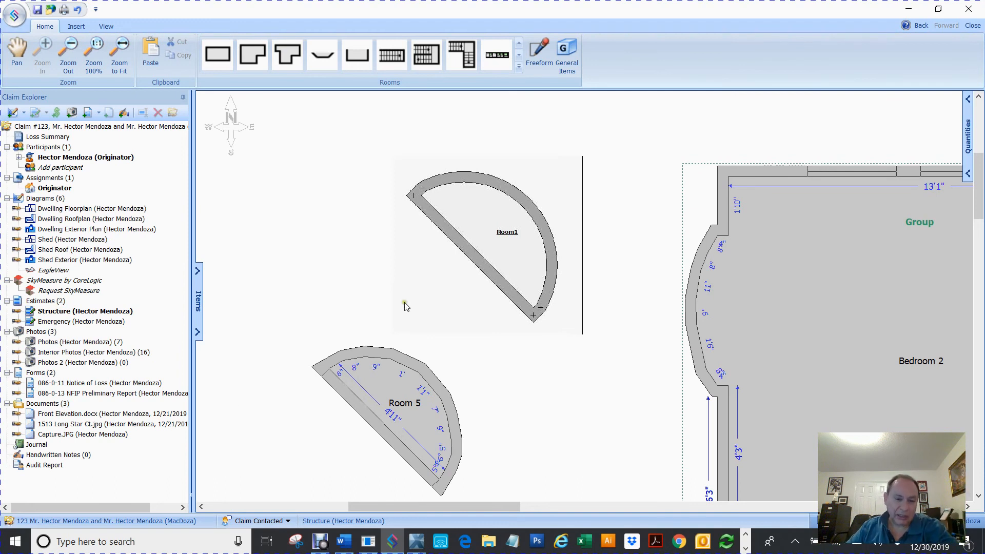
click(393, 396)
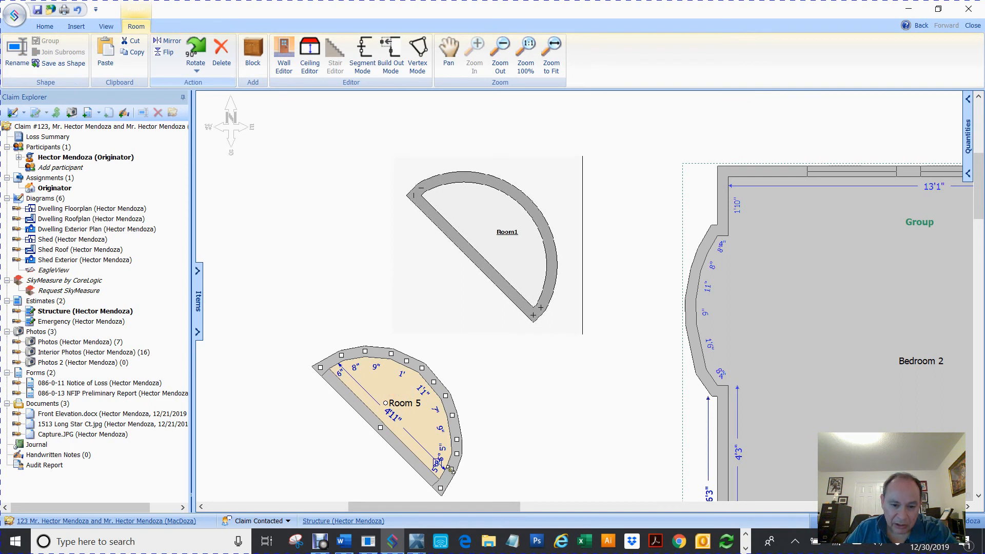
drag(450, 468, 454, 472)
click(546, 457)
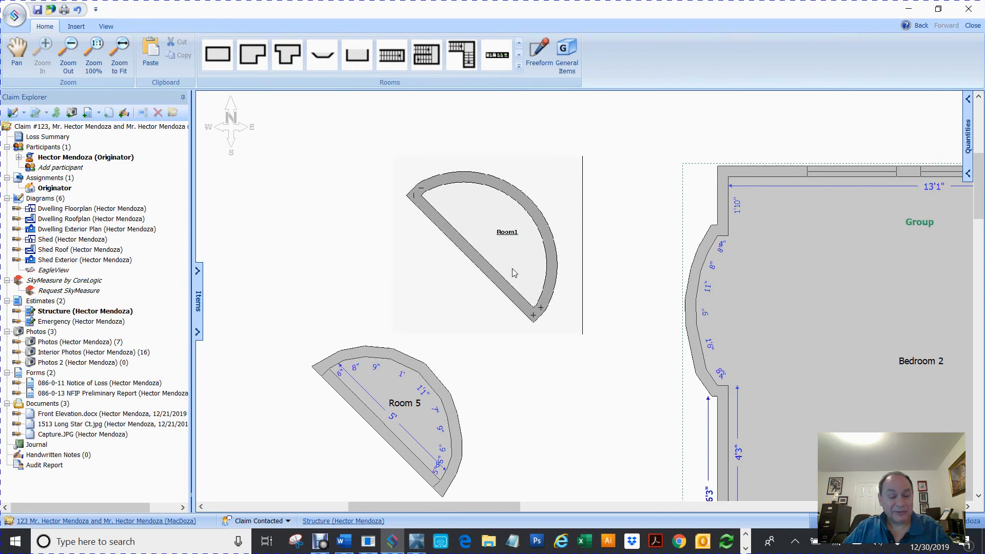
Draw a rectangular room about 18'5" by 18'6" in the empty area west of the Computer room.
scroll(512, 272, down, 3)
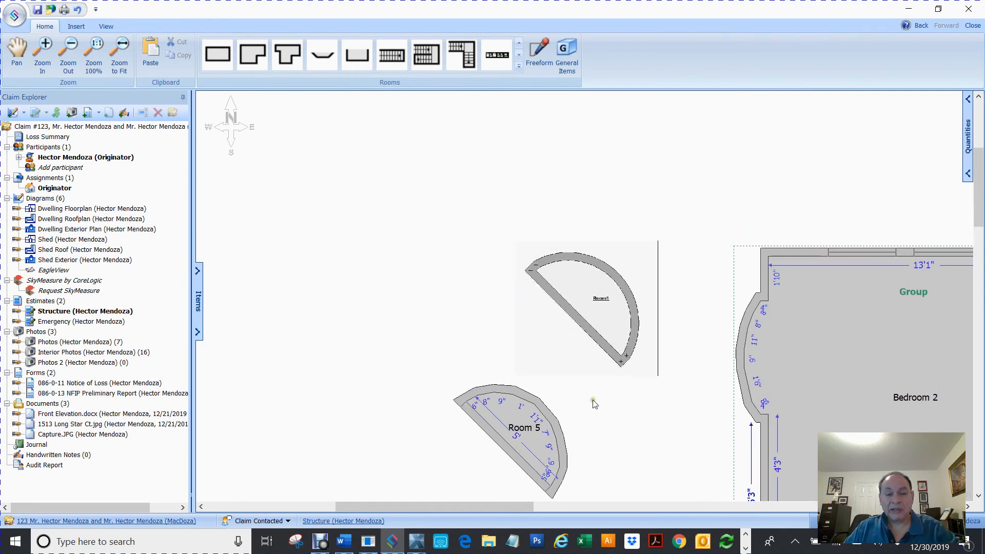
drag(499, 506, 441, 503)
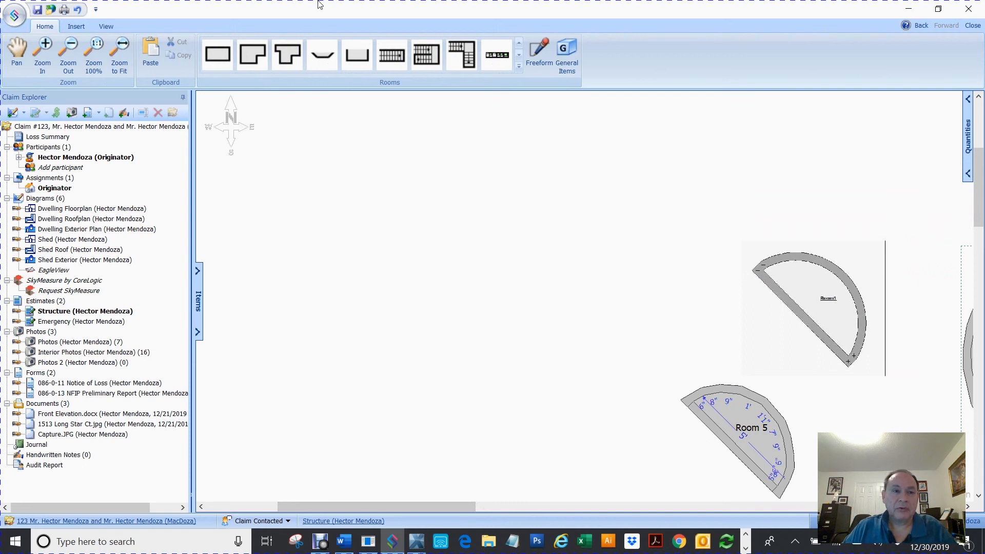
click(119, 54)
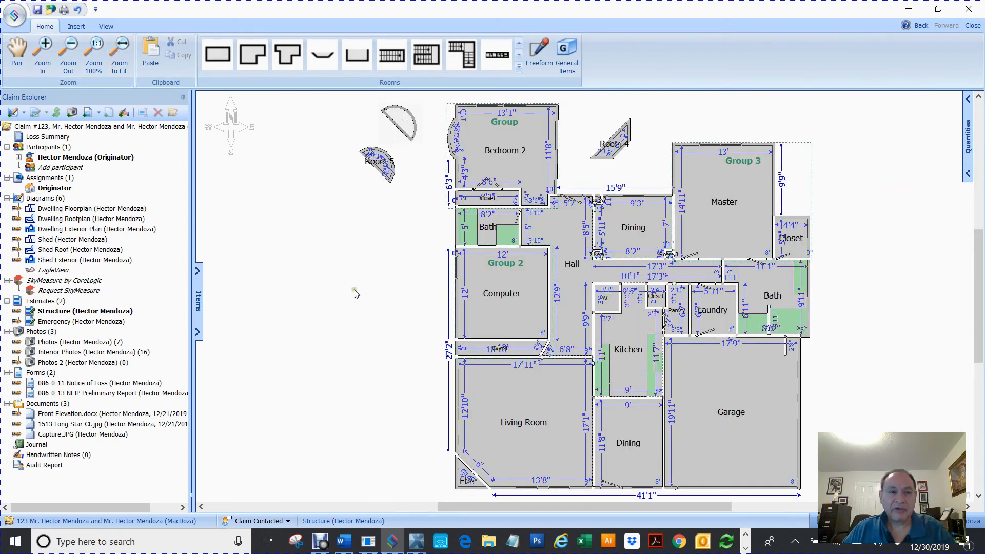
click(217, 55)
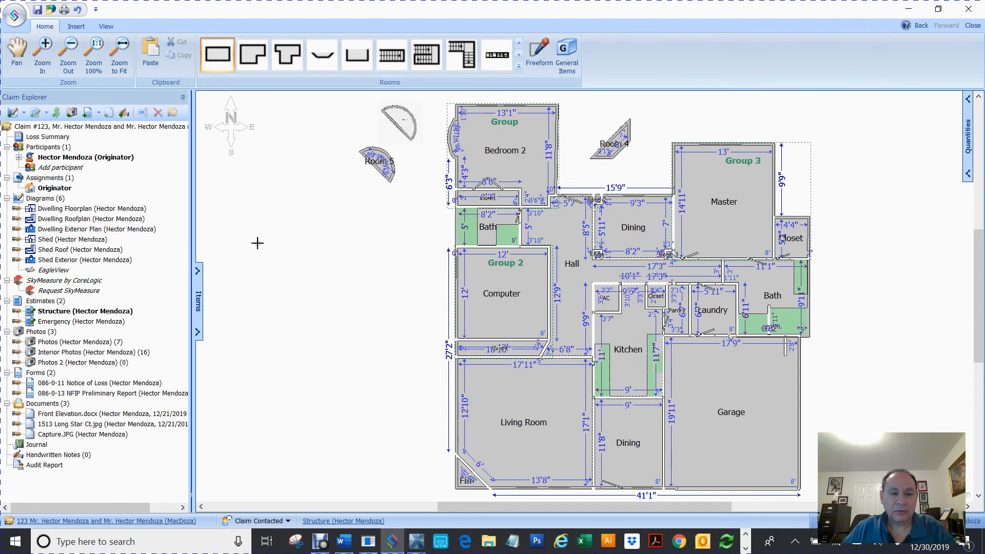
drag(258, 236, 399, 377)
click(331, 310)
click(328, 297)
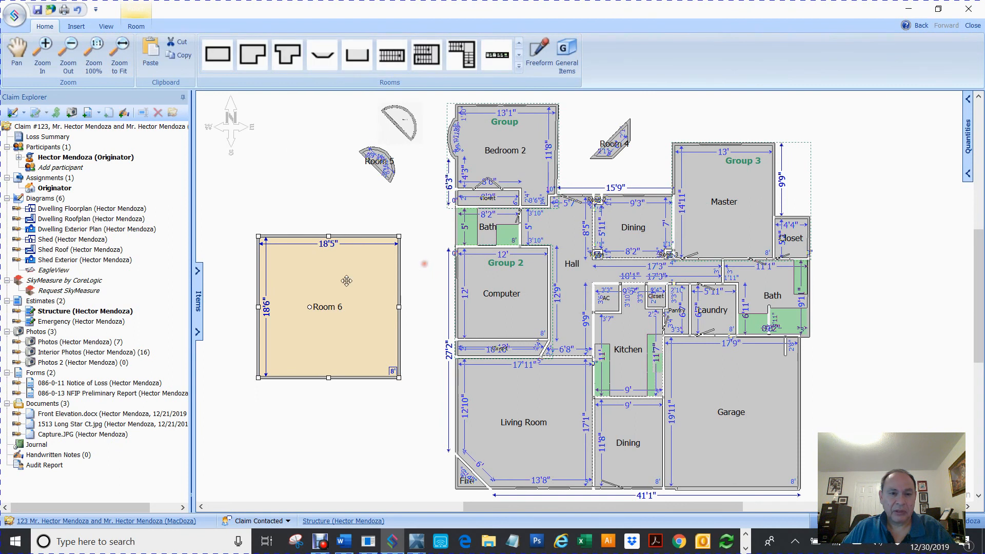
click(319, 274)
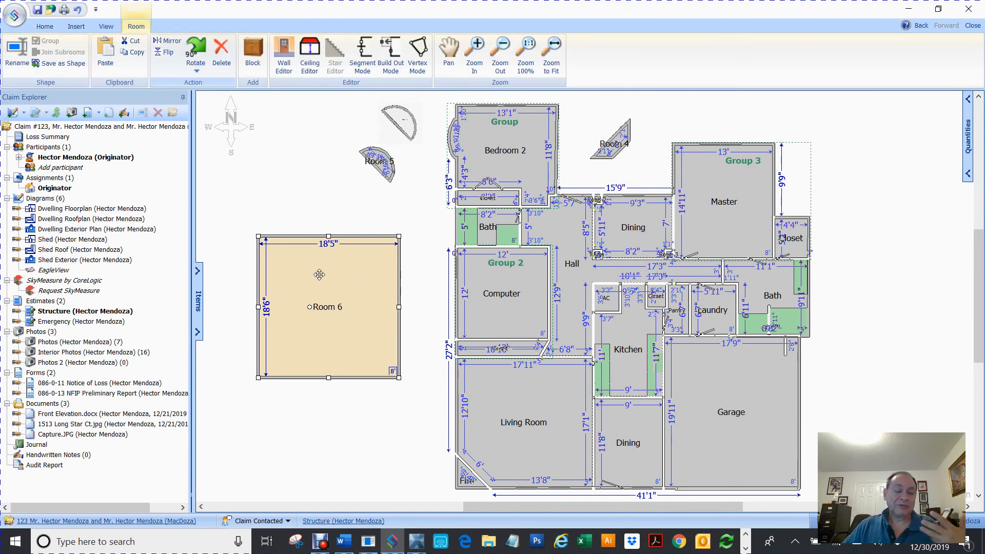
In Vertex Mode, pull Room 6's northwest corner north until its upper wall slopes at 45 degrees, about 26'1" long.
right_click(319, 274)
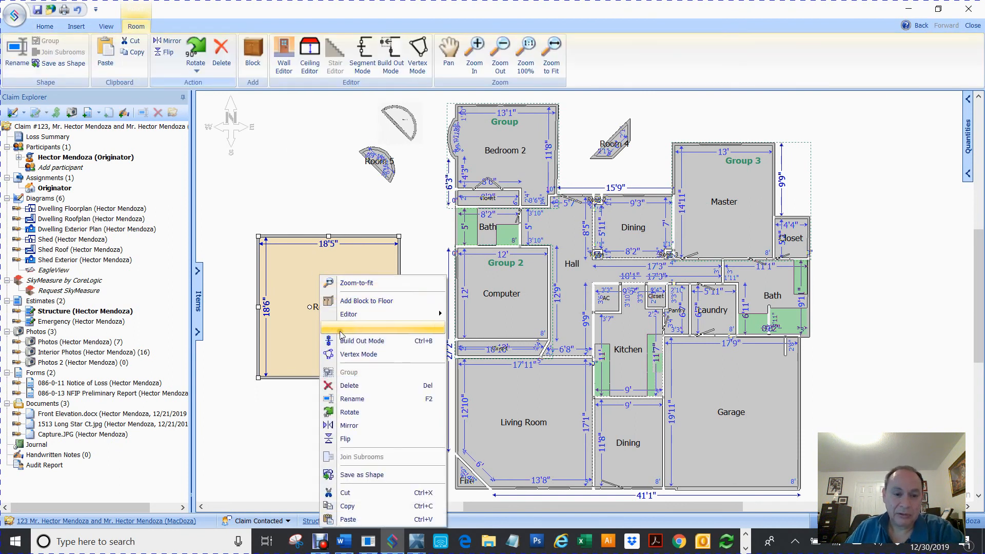
click(355, 355)
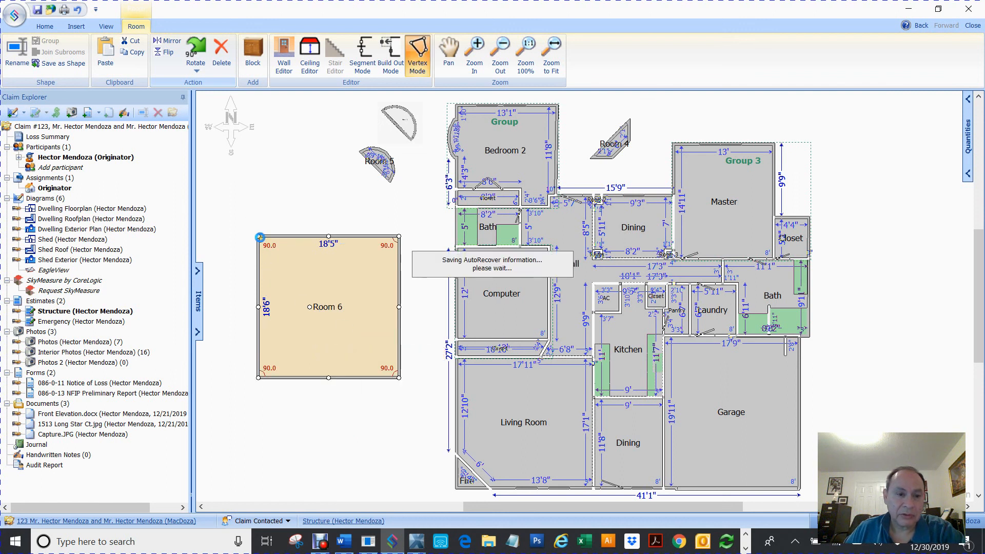
drag(263, 235, 259, 138)
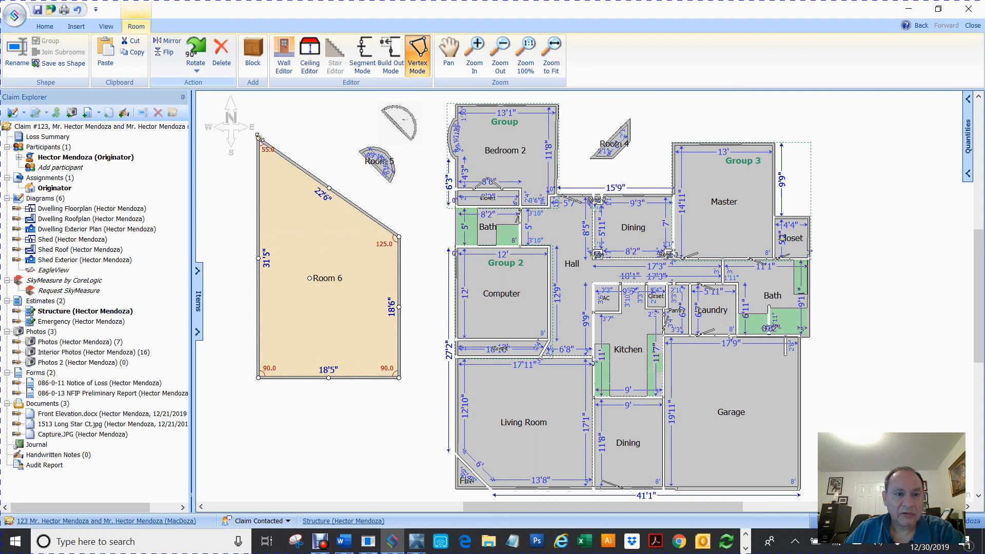
click(261, 130)
drag(259, 137, 258, 96)
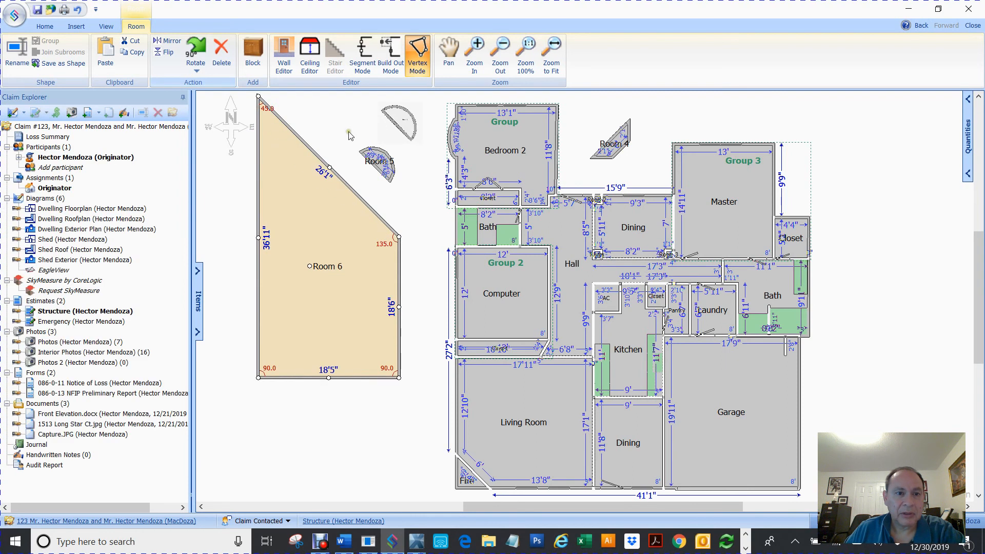
Attach Room 5 as a rounded bay to the middle of Room 6's sloped wall.
click(350, 137)
drag(382, 160, 333, 166)
click(405, 173)
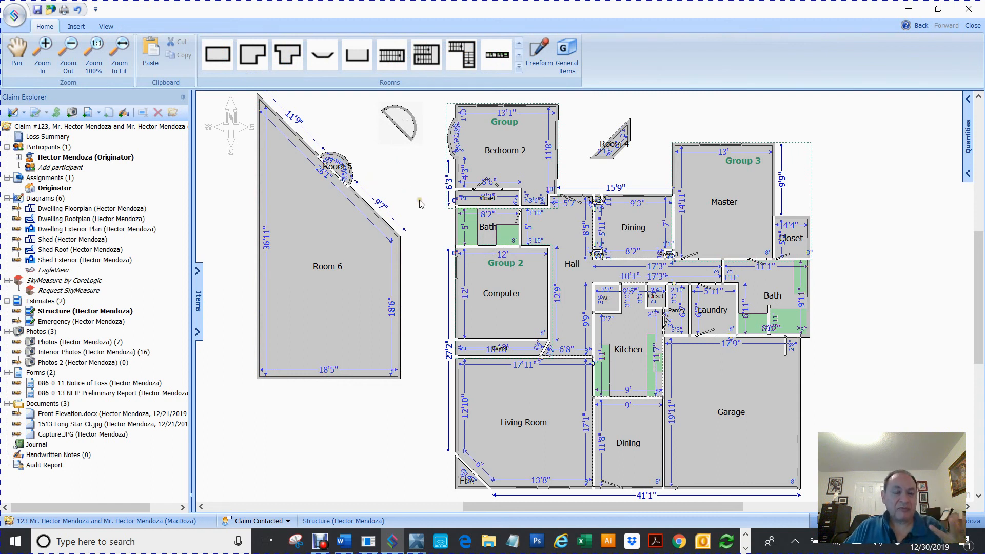
Turn off the Transparent Room/Roof option for the floorplan's background blueprint.
click(107, 26)
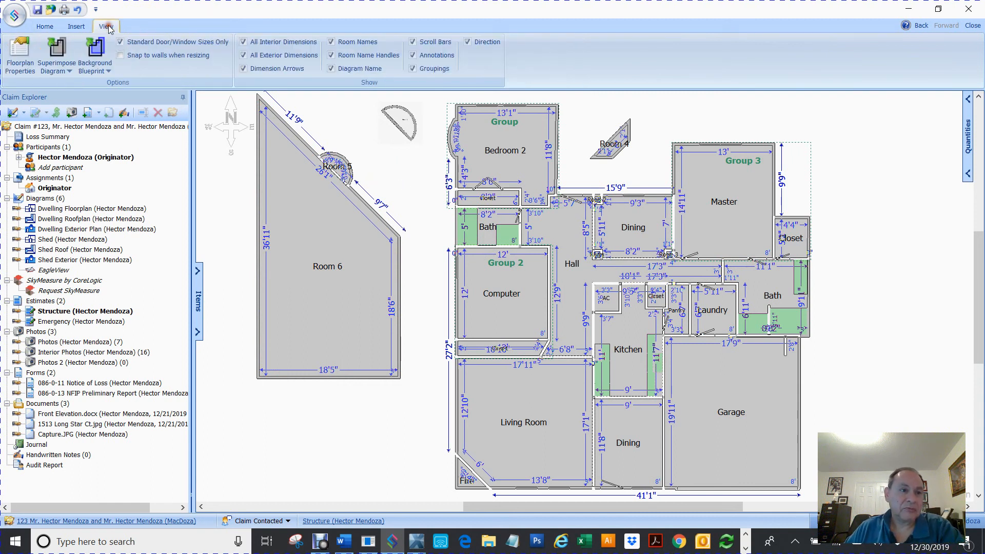
click(96, 57)
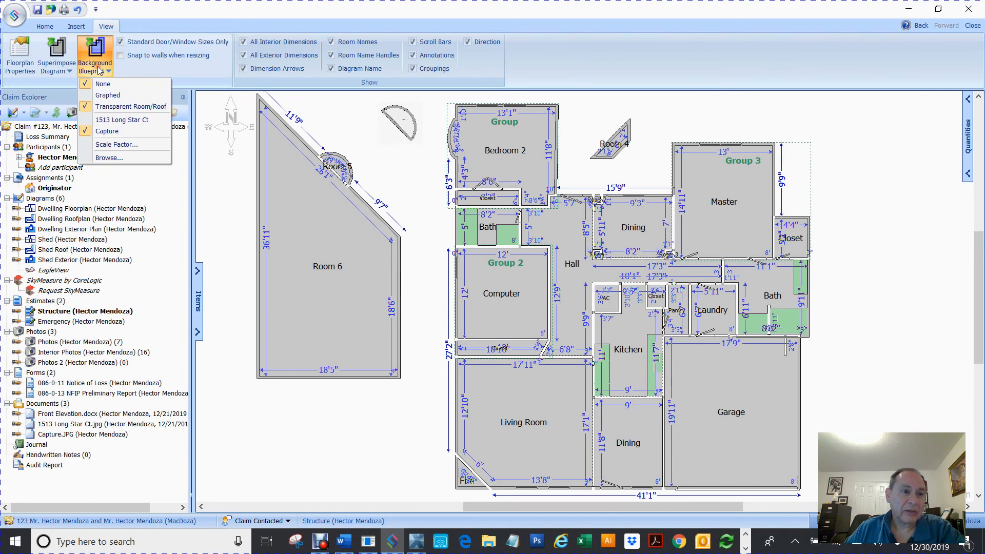
click(86, 107)
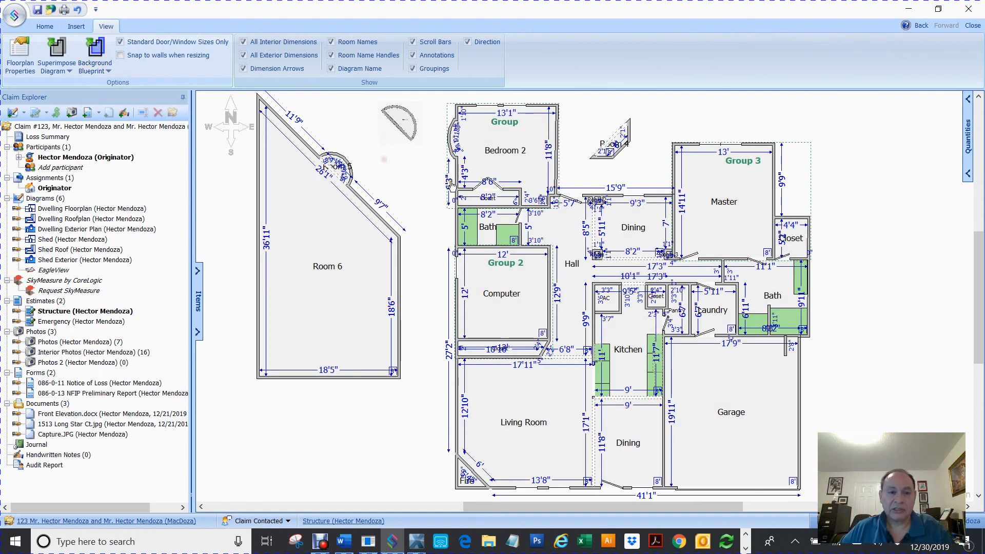
scroll(530, 286, down, 5)
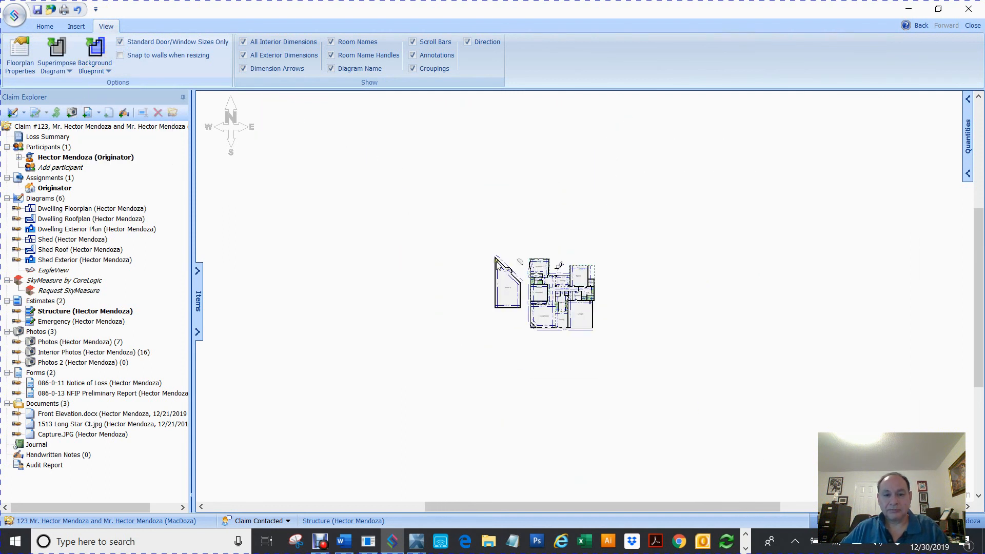
scroll(529, 285, up, 5)
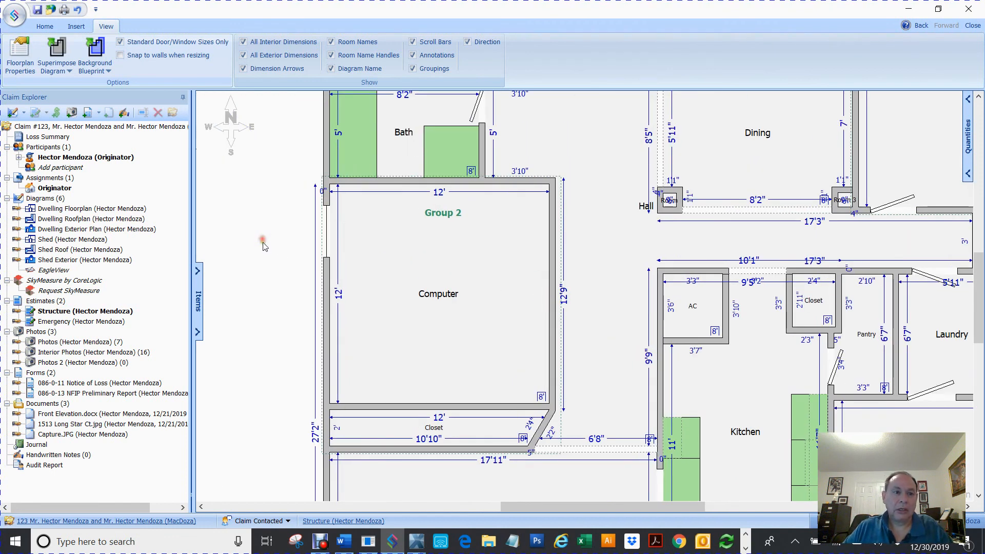
click(42, 26)
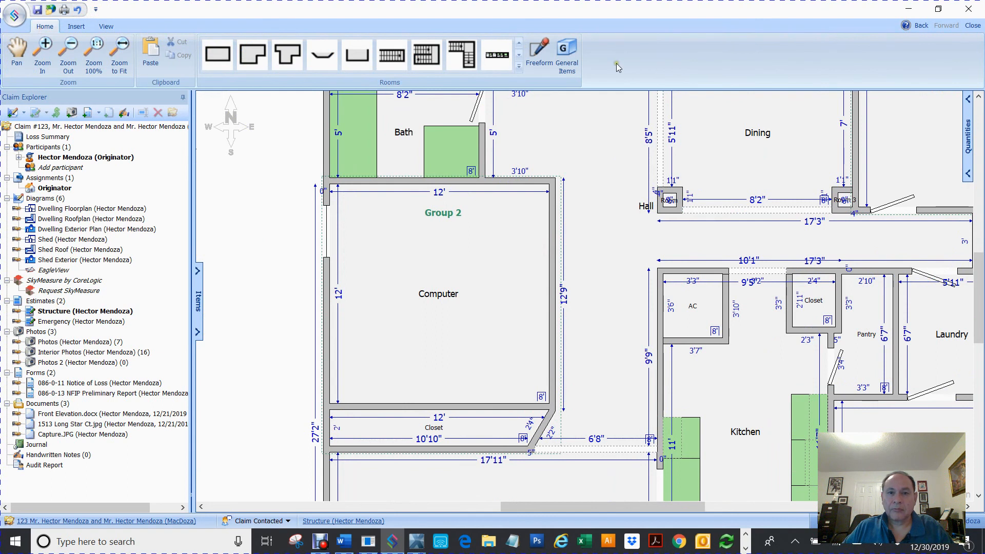
click(120, 56)
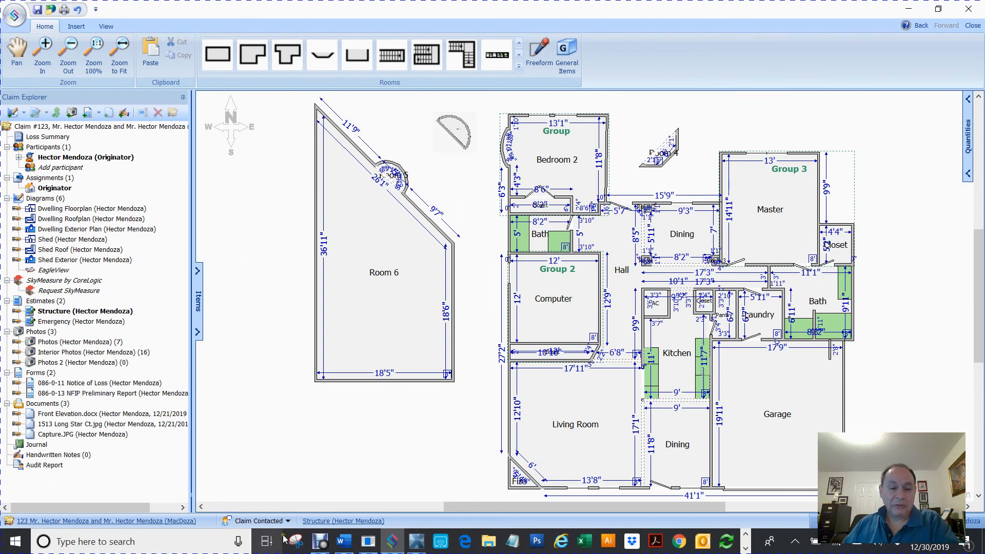
Switch to the Word document, highlight the contact e-mail address and look through the list of tutorial video links.
click(319, 544)
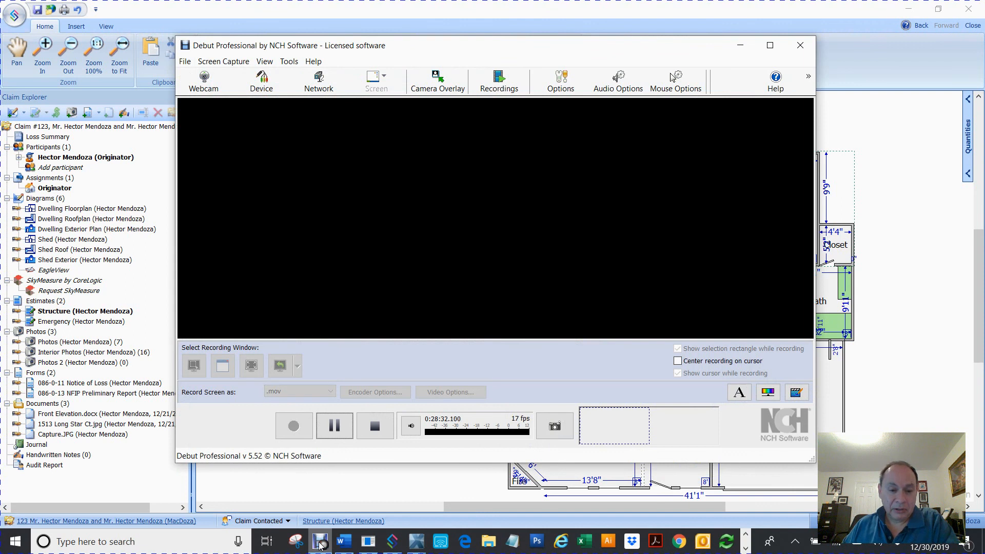
click(346, 544)
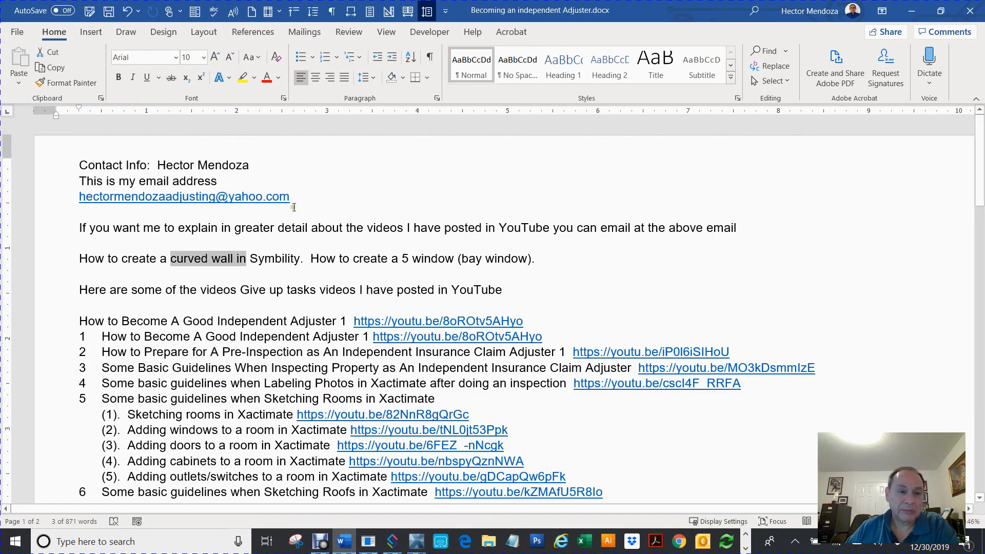
drag(292, 199, 72, 197)
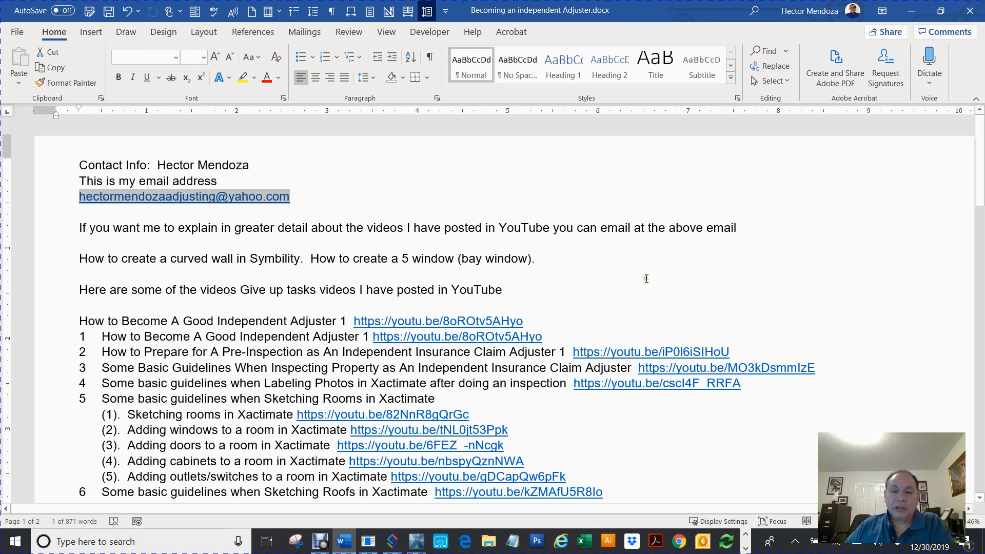
scroll(646, 278, down, 4)
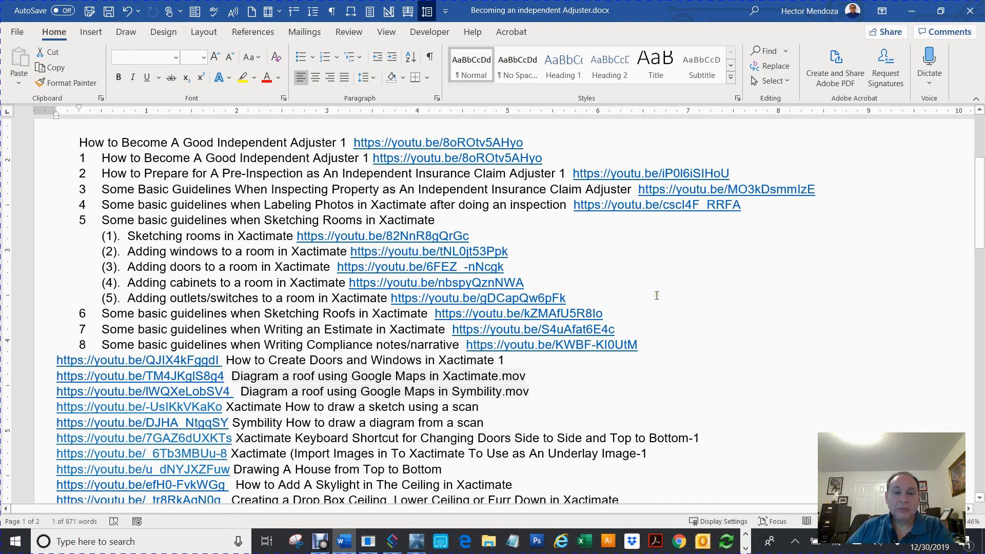
Look through the Xactimate tutorial links and highlight the entry on exporting data transfer of area templates or sketches.
scroll(657, 295, down, 1)
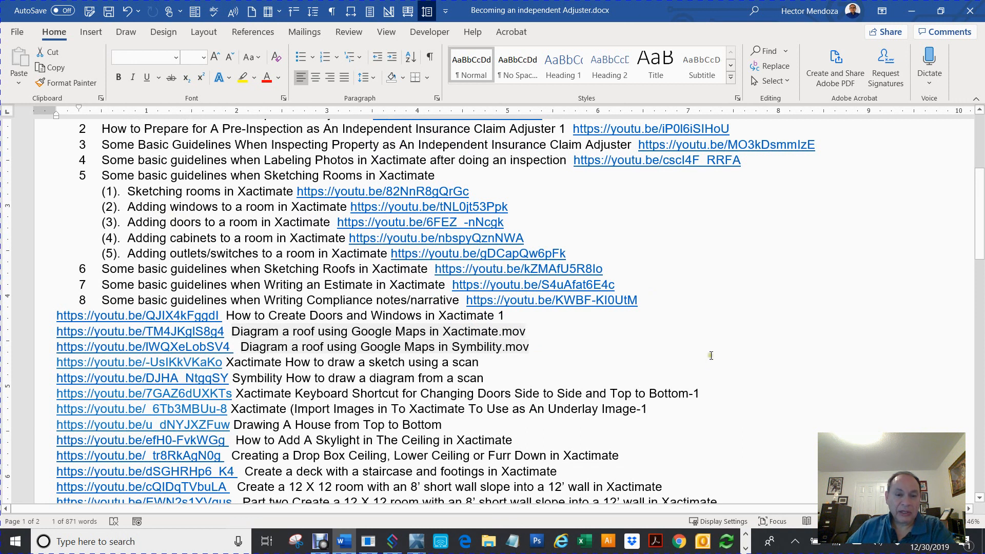
scroll(775, 300, down, 3)
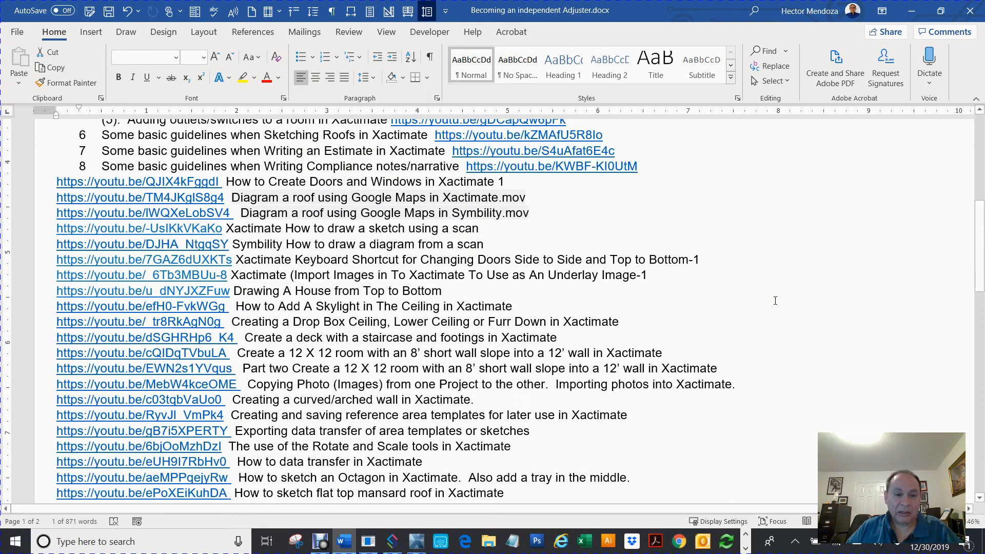
scroll(775, 301, down, 1)
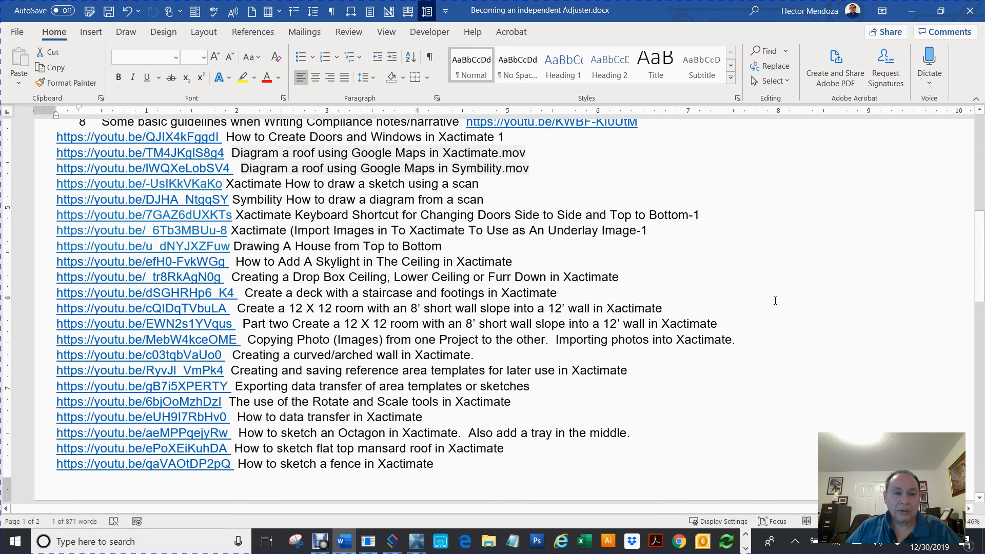
scroll(775, 300, down, 1)
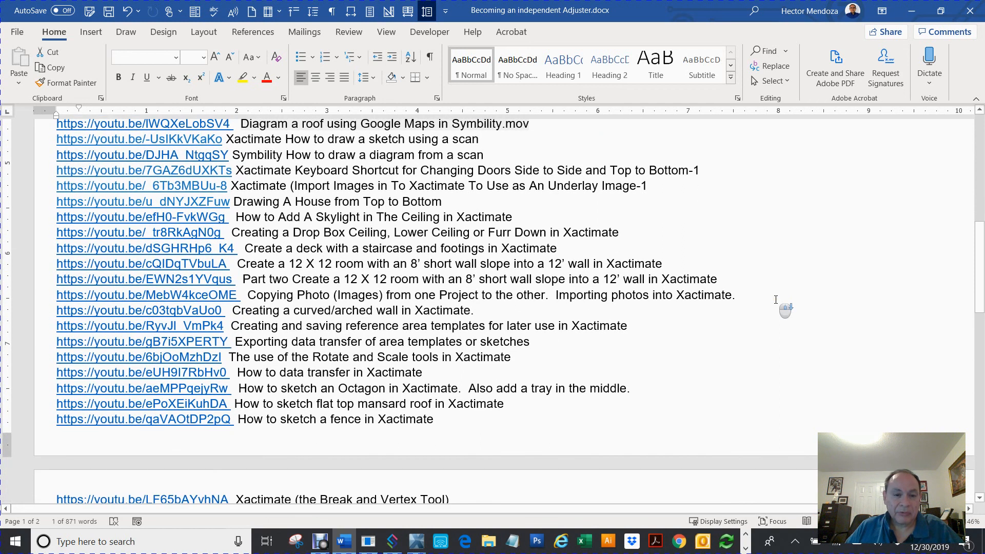
click(370, 312)
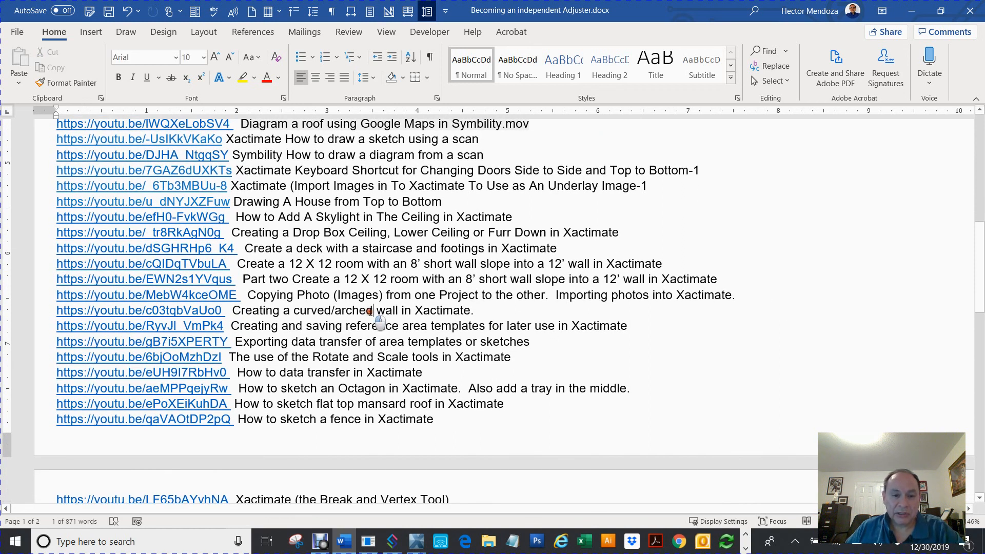
click(358, 340)
triple_click(358, 340)
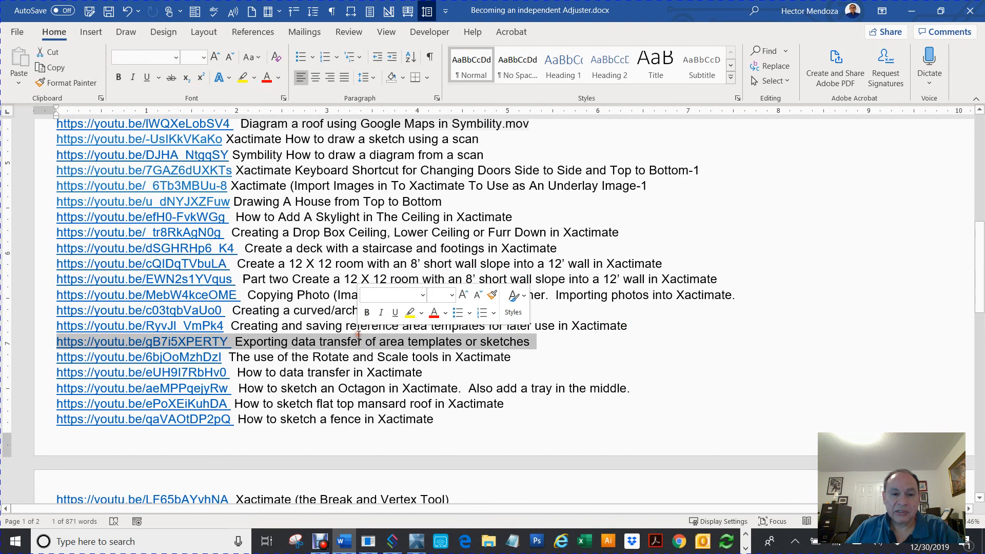
click(778, 332)
Look through the remaining Xactimate links and the Symbility tutorial list down to the end of the document.
scroll(728, 326, down, 3)
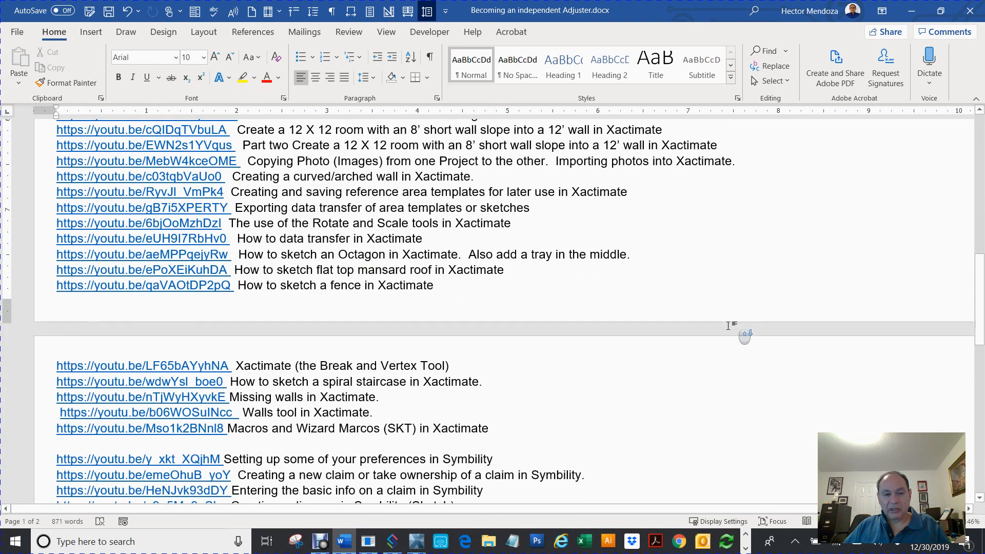
scroll(729, 325, down, 2)
scroll(732, 321, down, 3)
scroll(732, 321, down, 2)
scroll(732, 321, down, 2)
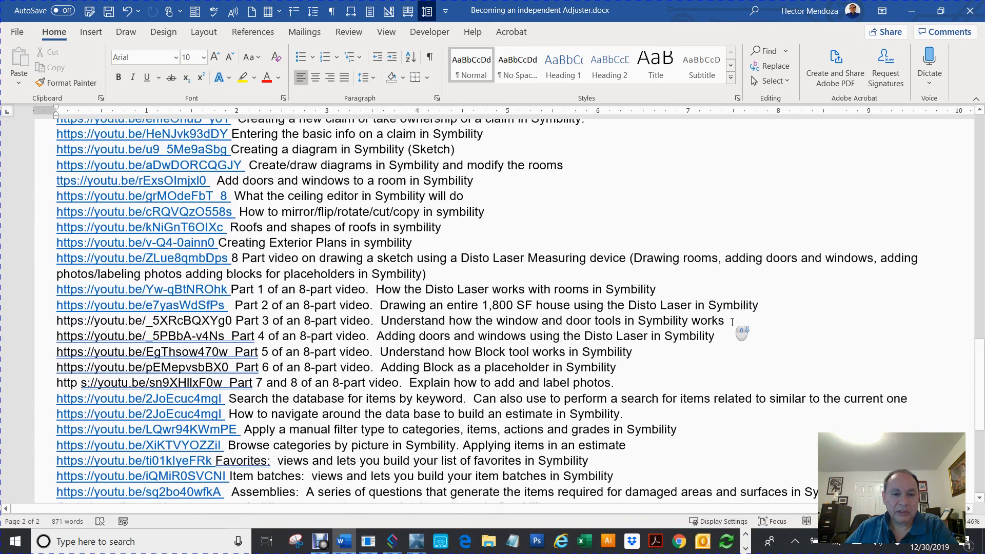
scroll(732, 322, down, 2)
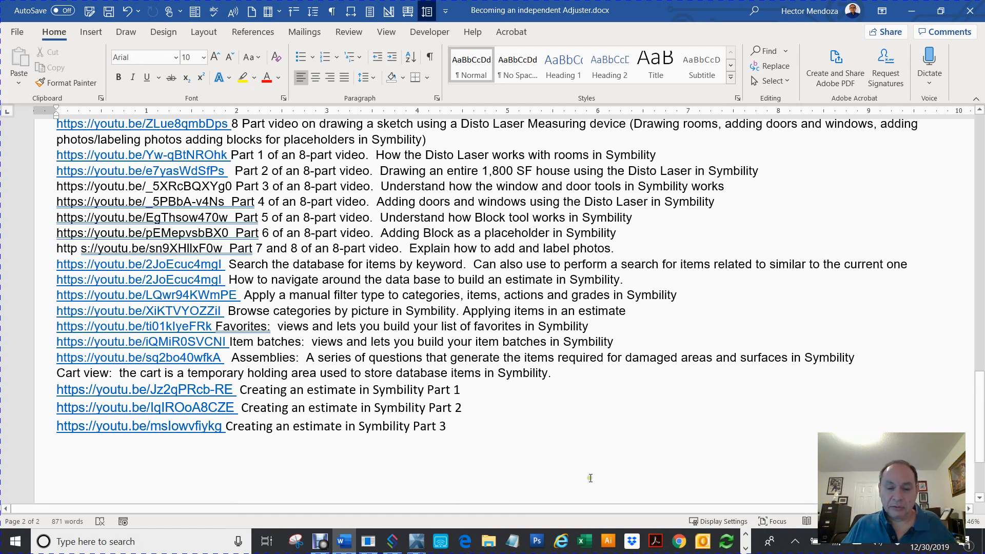
scroll(590, 478, down, 3)
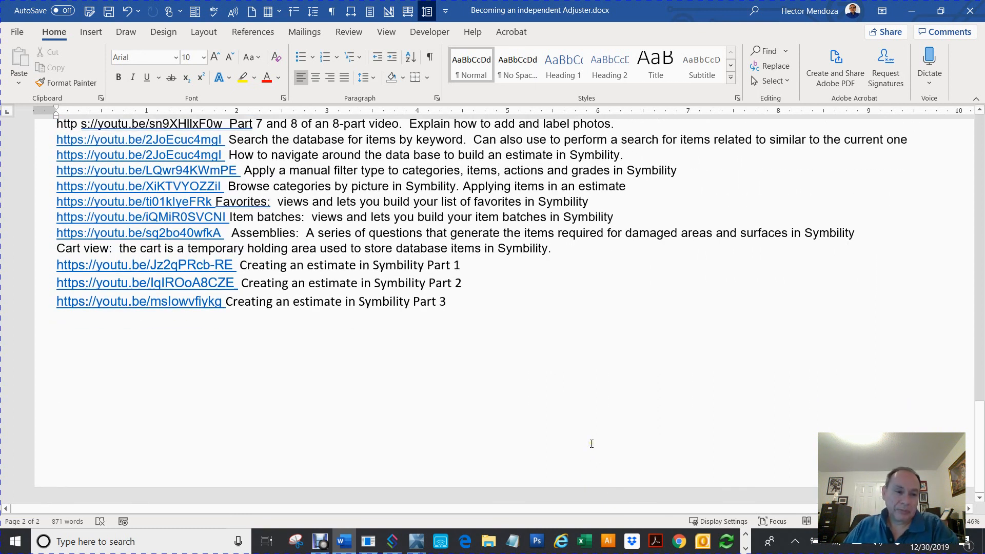
scroll(592, 444, down, 1)
Highlight the "Creating an estimate in Symbility Part 3" entry and the Symbility links from setting up preferences to searching the database by keyword.
scroll(592, 444, up, 2)
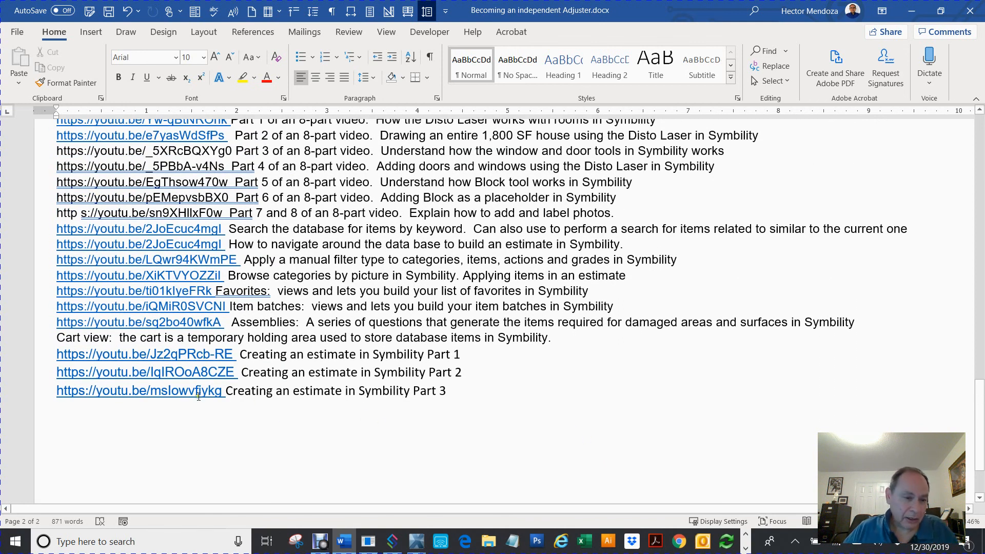
drag(463, 390, 154, 399)
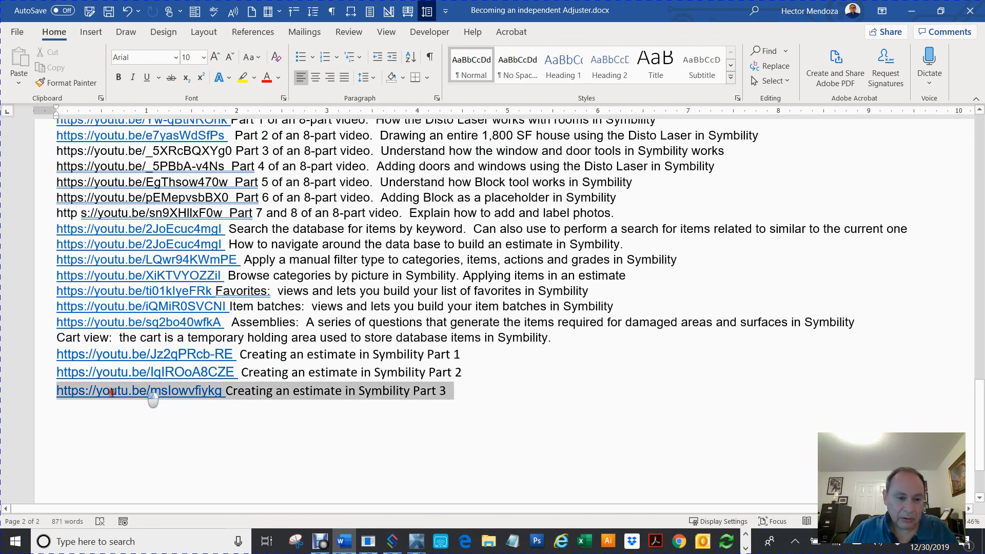
scroll(506, 451, up, 2)
scroll(506, 451, up, 2)
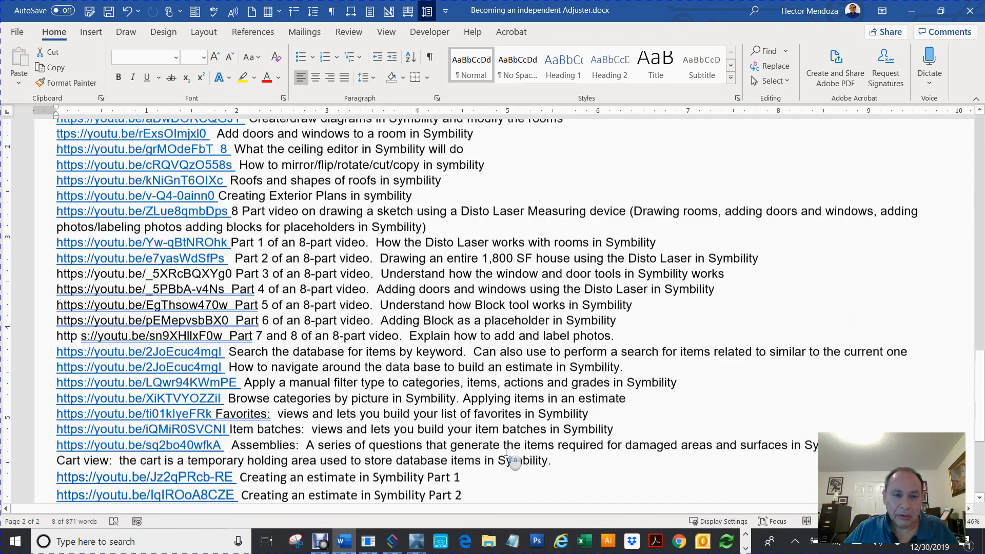
scroll(506, 453, up, 2)
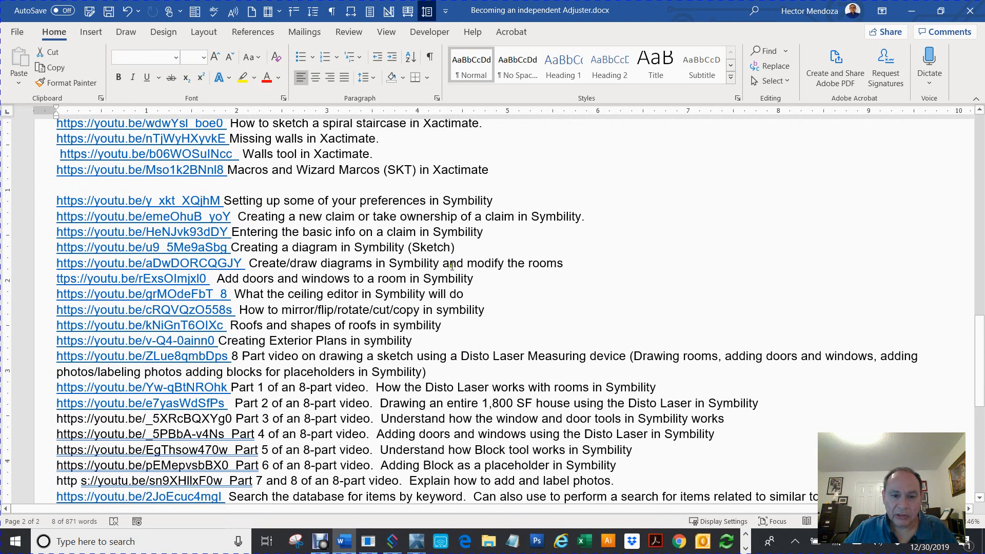
drag(360, 200, 463, 497)
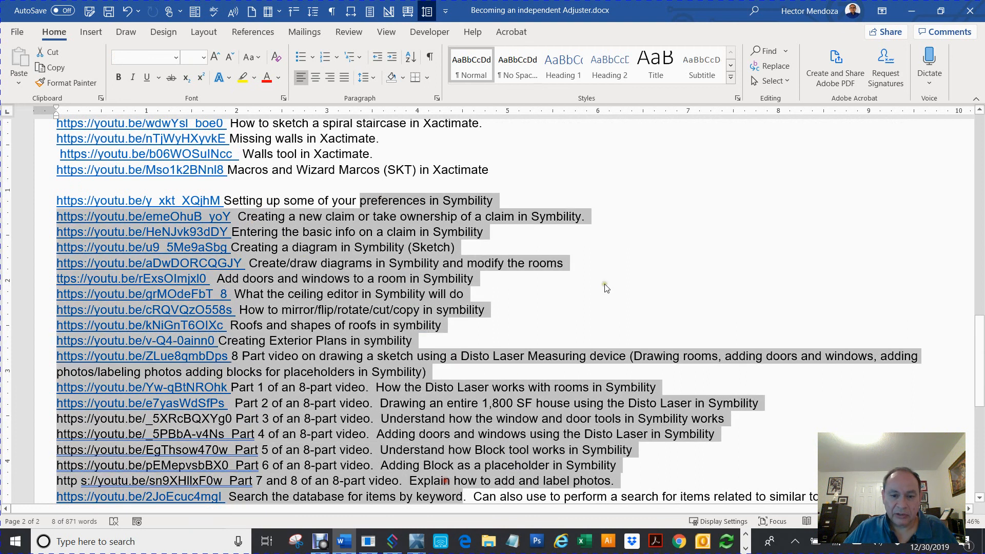
scroll(462, 492, down, 6)
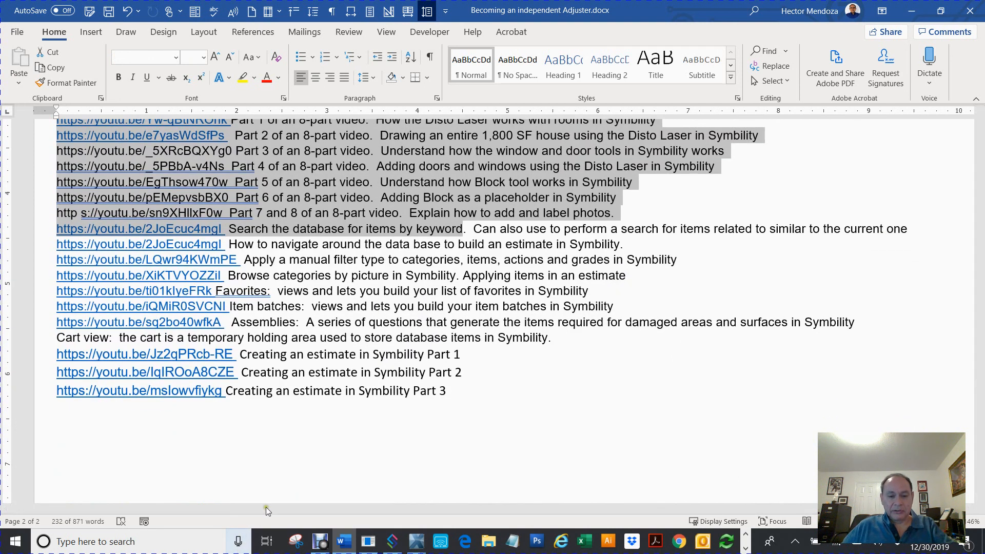